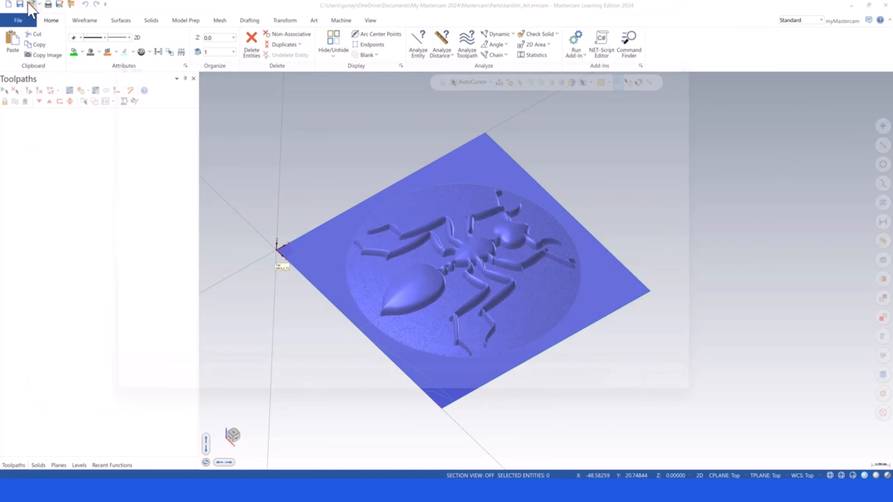
Open the part file tanitim_Lathe.emcam from the Parts folder.
left_click(220, 83)
double_click(220, 85)
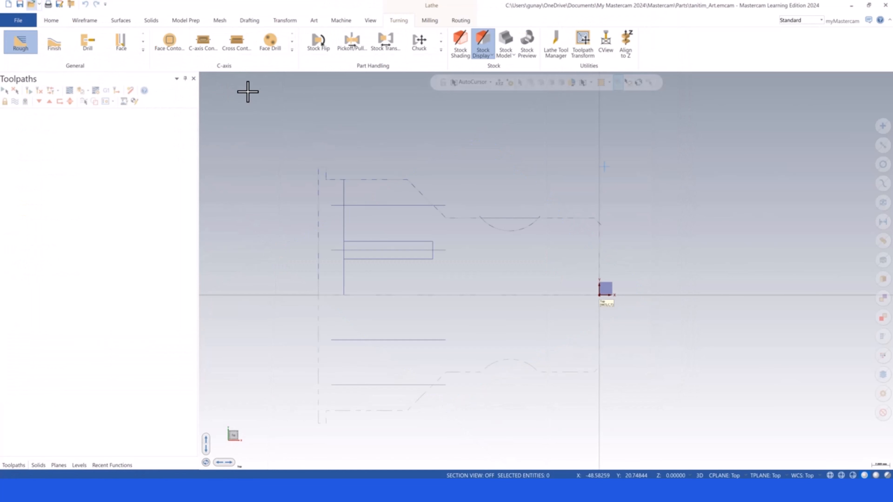
Backplot the lathe toolpaths, watch the simulation in 3D, close the backplot and restore the top view.
left_click(69, 91)
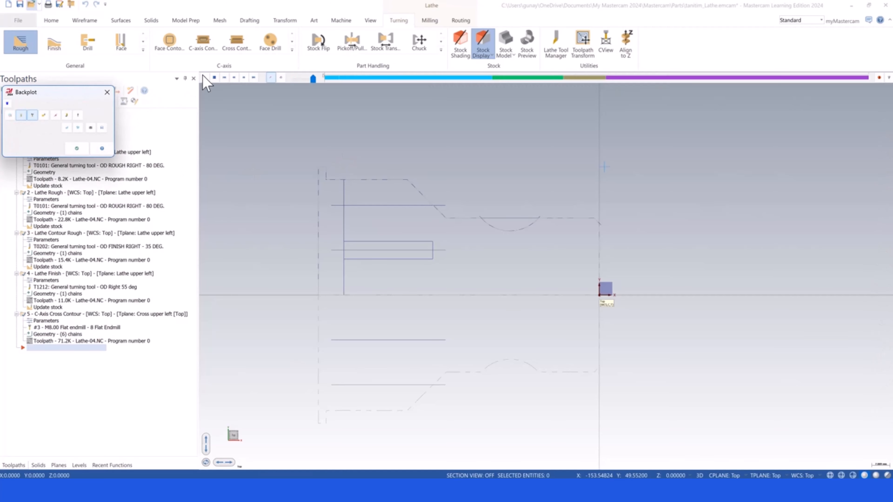
left_click(204, 77)
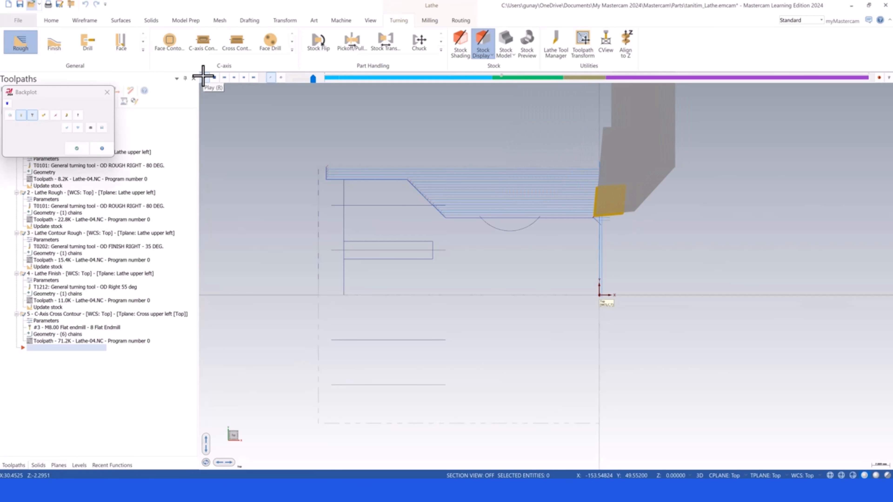
middle_click_drag(313, 174, 214, 144)
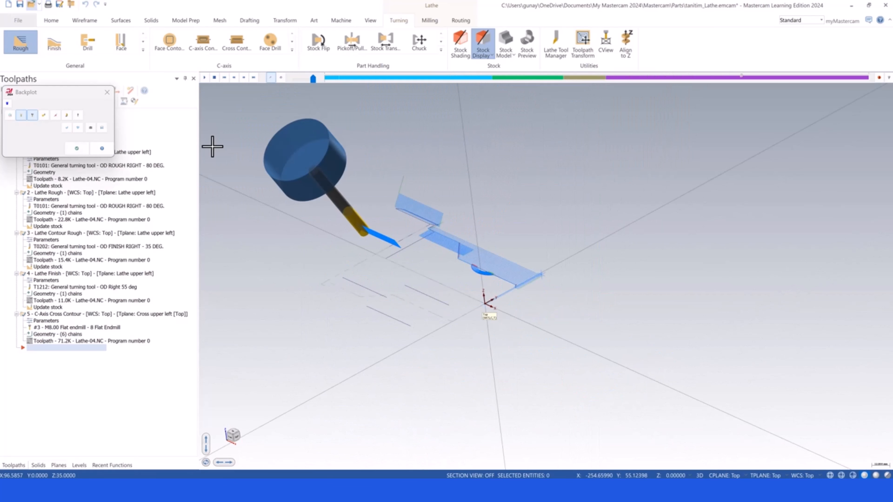
left_click(77, 149)
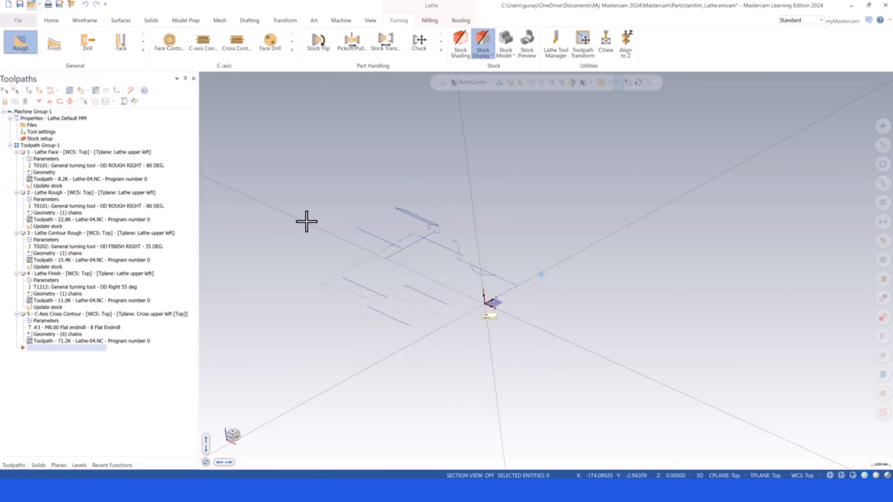
right_click(305, 202)
left_click(327, 250)
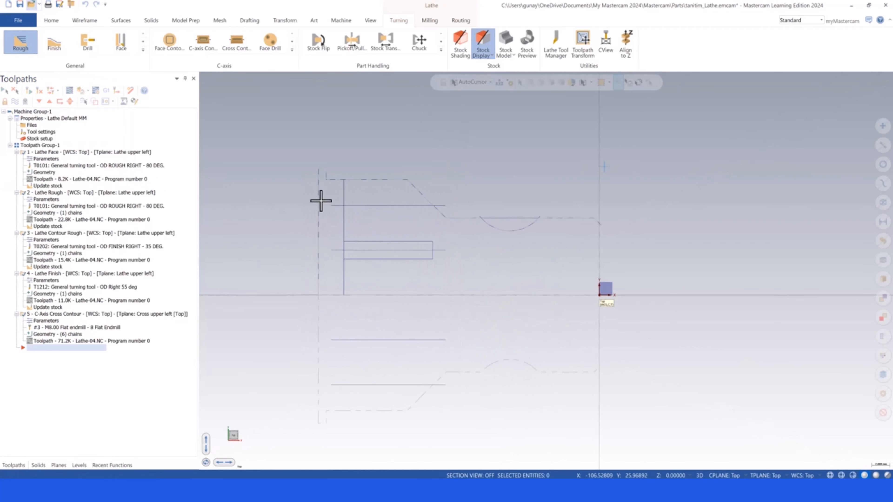
Open tanitim_mesh.emcam without saving the changes to the lathe file.
left_click(31, 5)
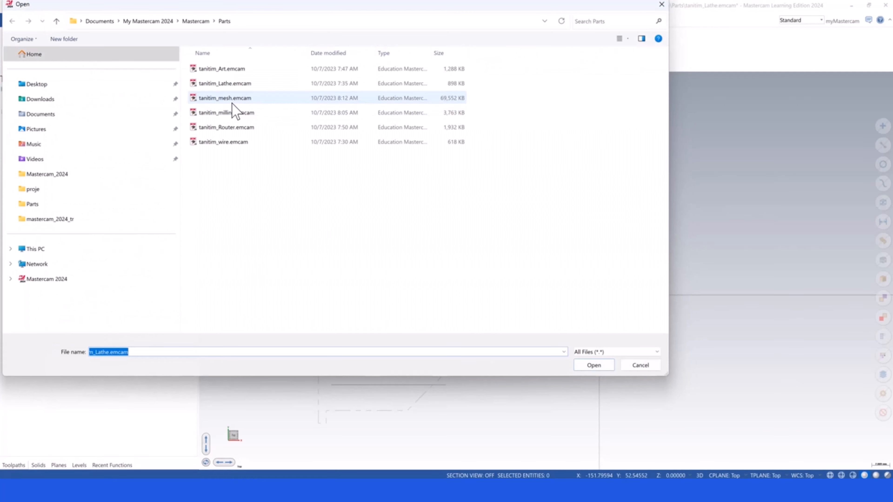
double_click(231, 100)
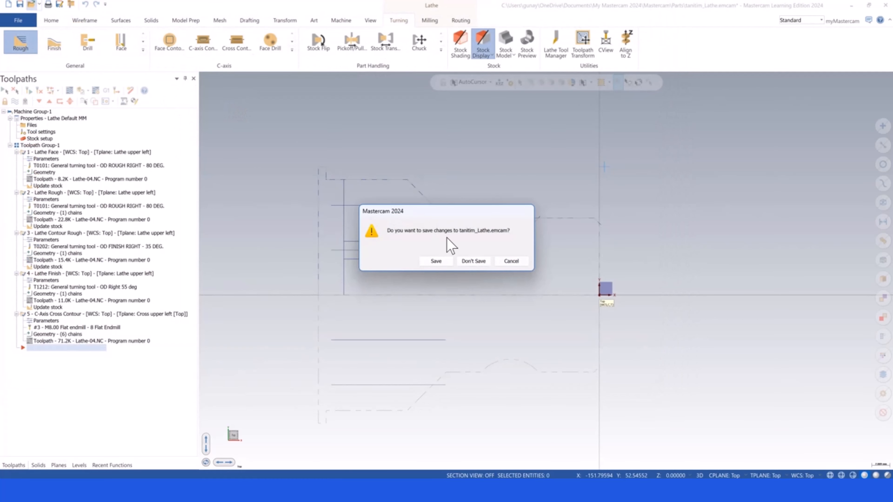
left_click(474, 261)
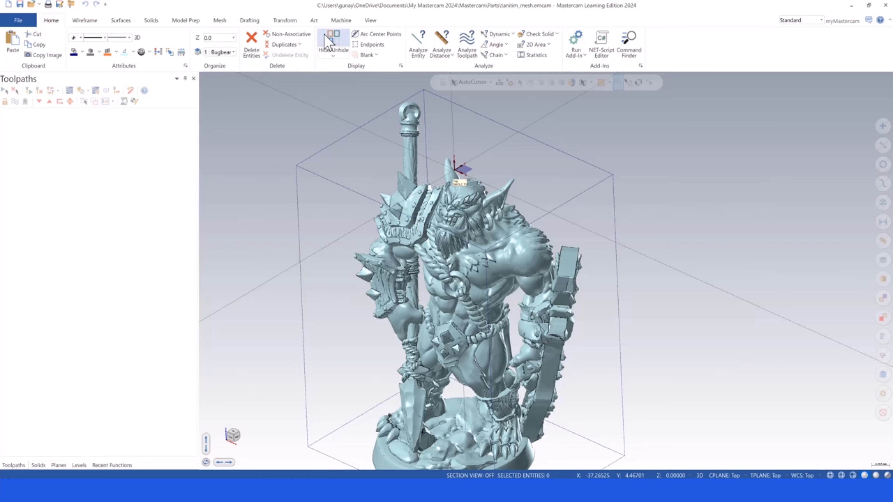
Display the statue model in wireframe, examine its mesh facets up close and bring up the mesh commands.
left_click(370, 20)
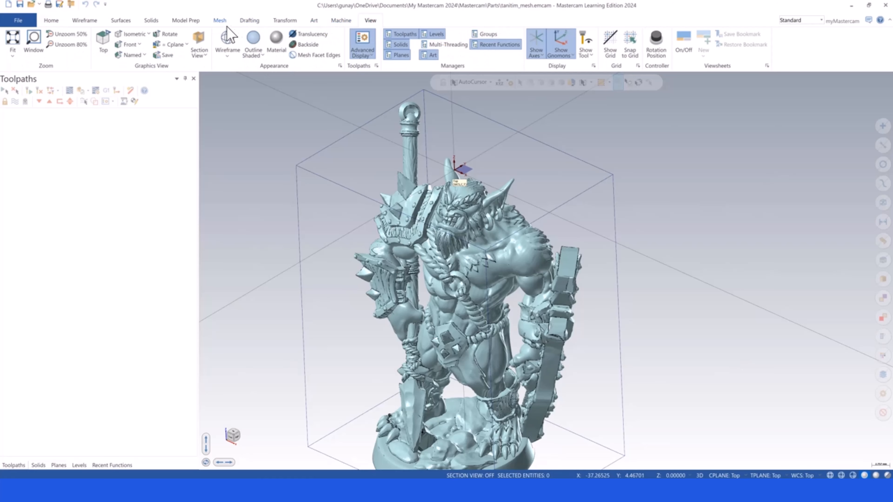
left_click(227, 40)
scroll(423, 211, "up", 8)
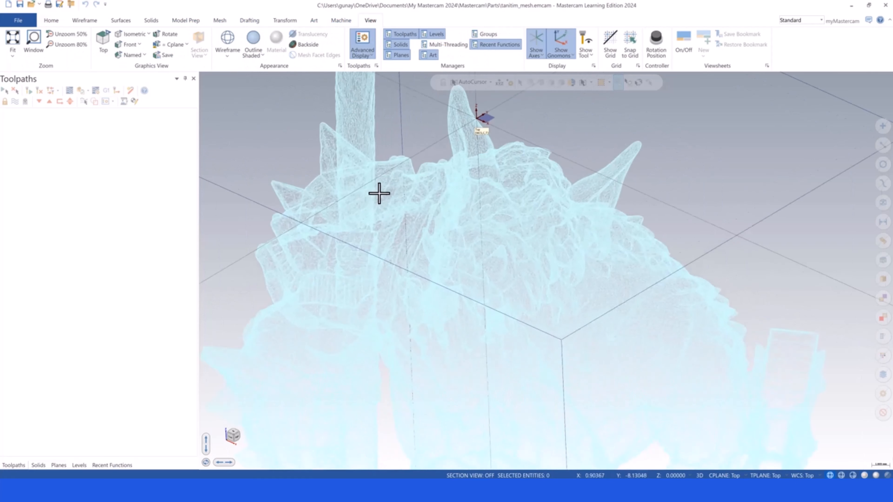
scroll(352, 211, "down", 8)
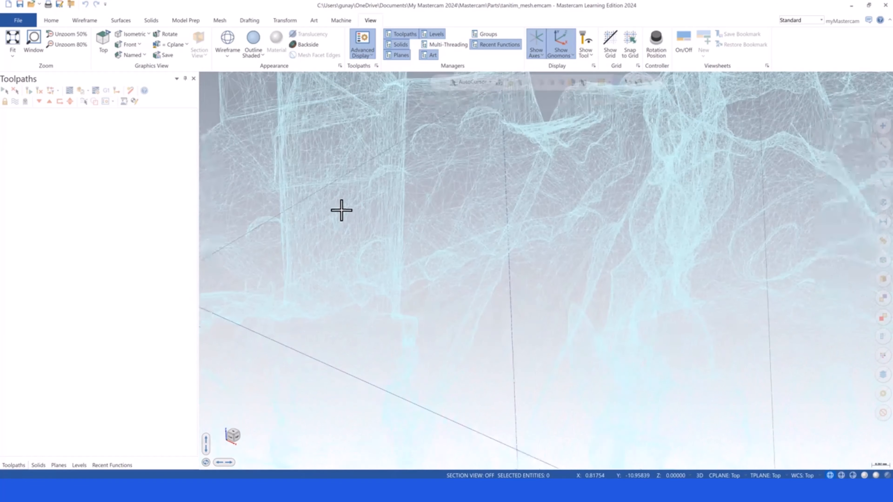
left_click(220, 20)
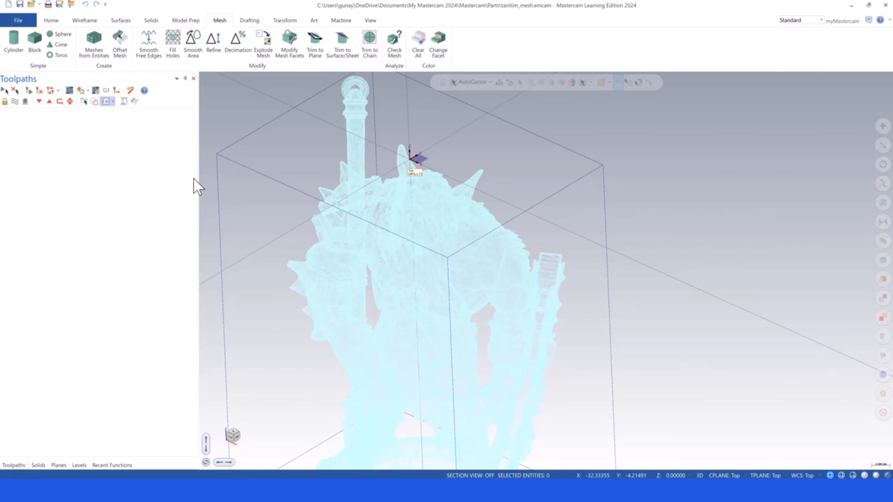
scroll(347, 164, "down", 2)
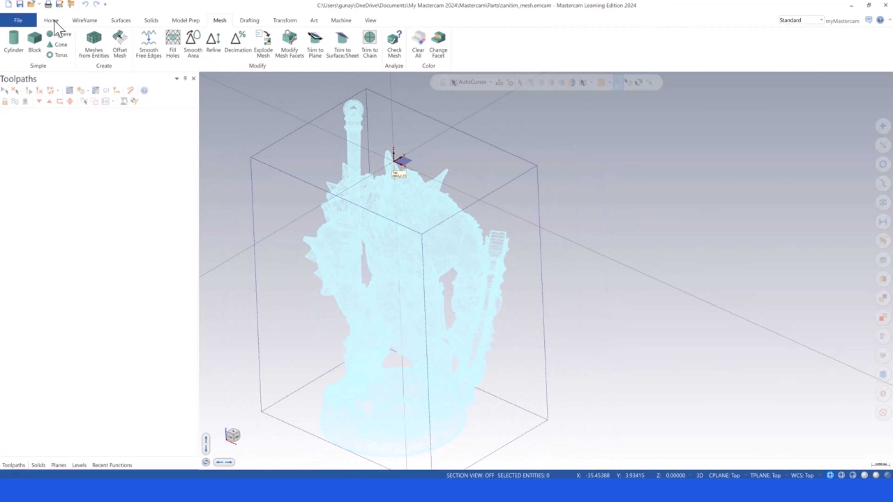
Open the part file tanitim_milling.emcam from the Parts folder.
left_click(31, 4)
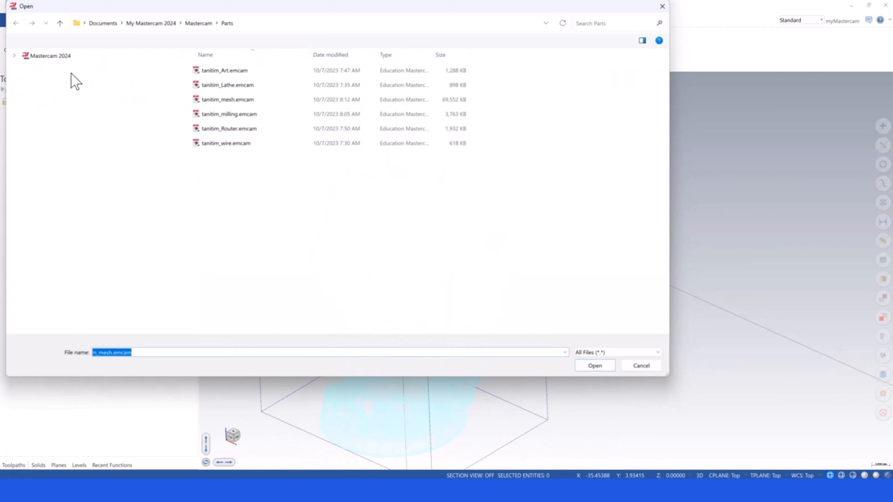
double_click(227, 113)
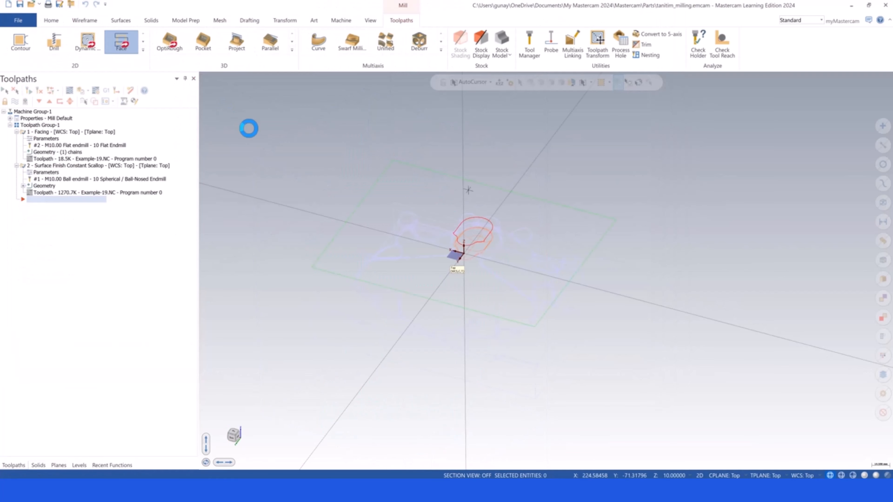
Display the milling part as outline shaded and examine its surfaces and the toolpath in the round pocket.
left_click(370, 21)
left_click(253, 44)
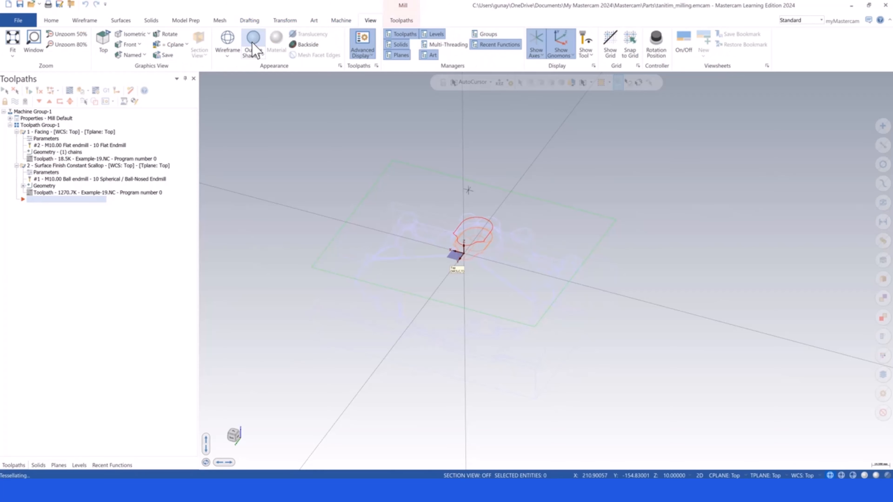
scroll(305, 233, "down", 3)
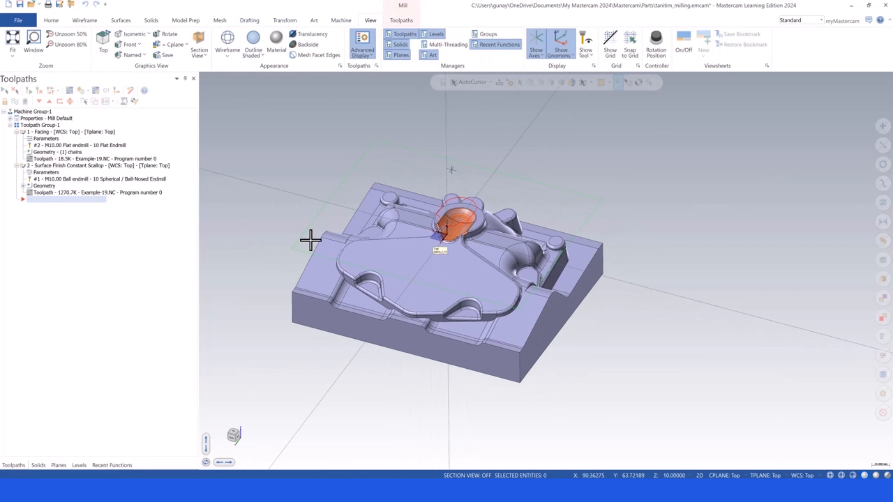
middle_click_drag(310, 241, 406, 249)
scroll(413, 202, "up", 4)
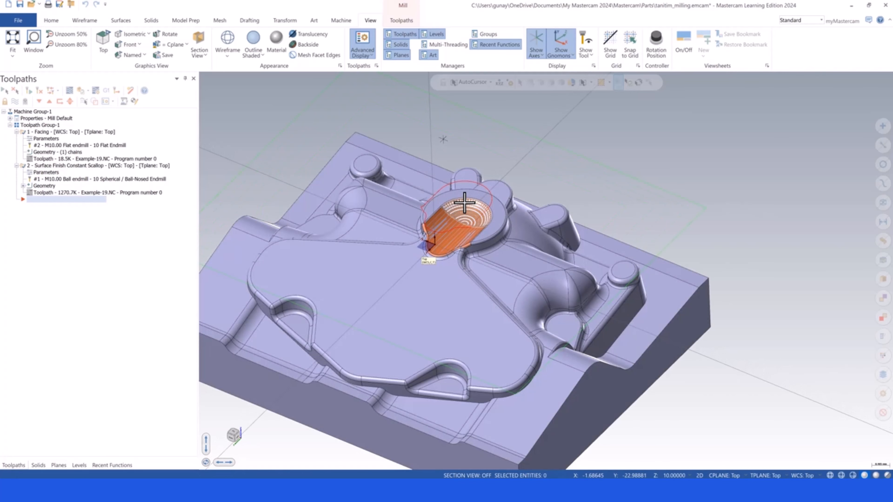
scroll(440, 197, "up", 4)
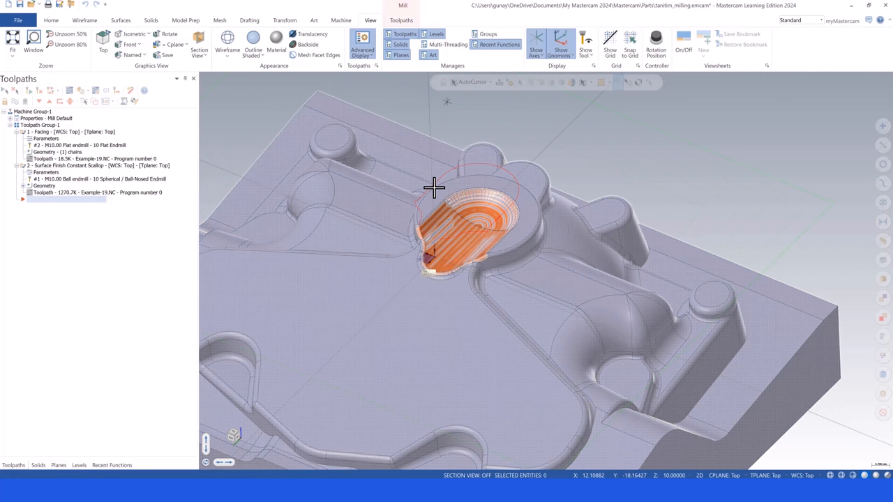
scroll(436, 182, "down", 5)
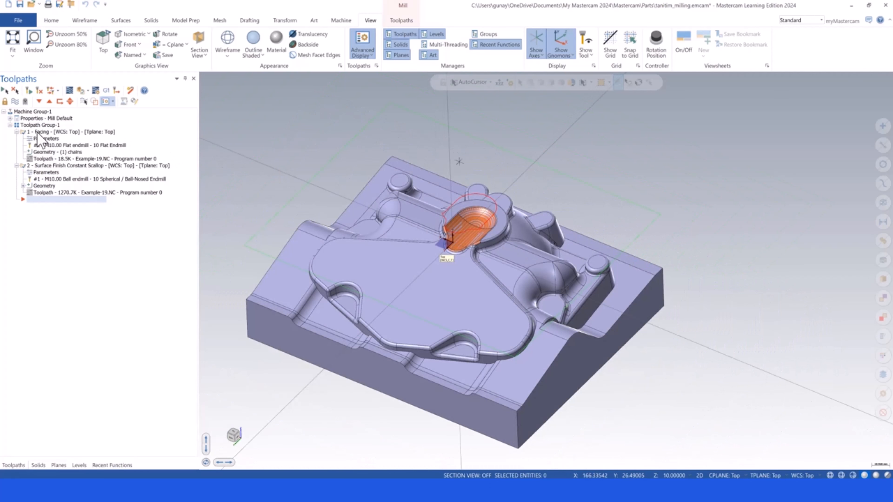
Toggle the toolpath display of the Surface Finish Constant Scallop operation twice and select the Facing operation.
left_click(24, 166)
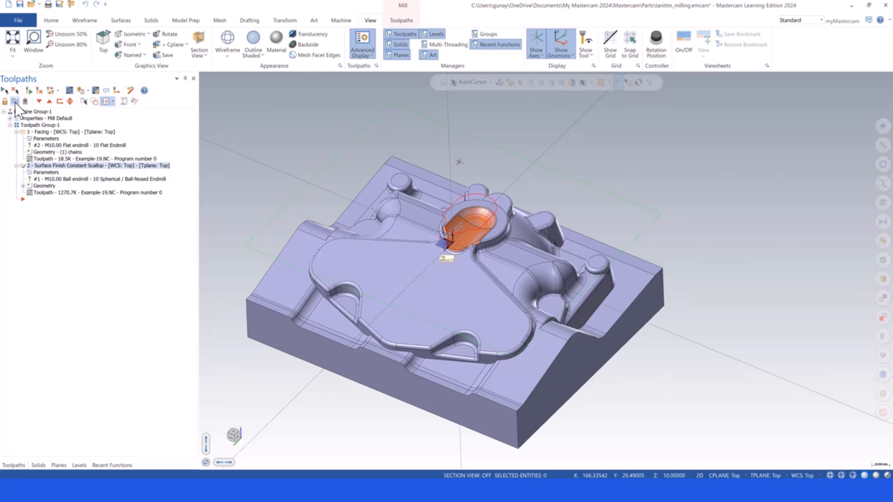
left_click(14, 103)
left_click(15, 103)
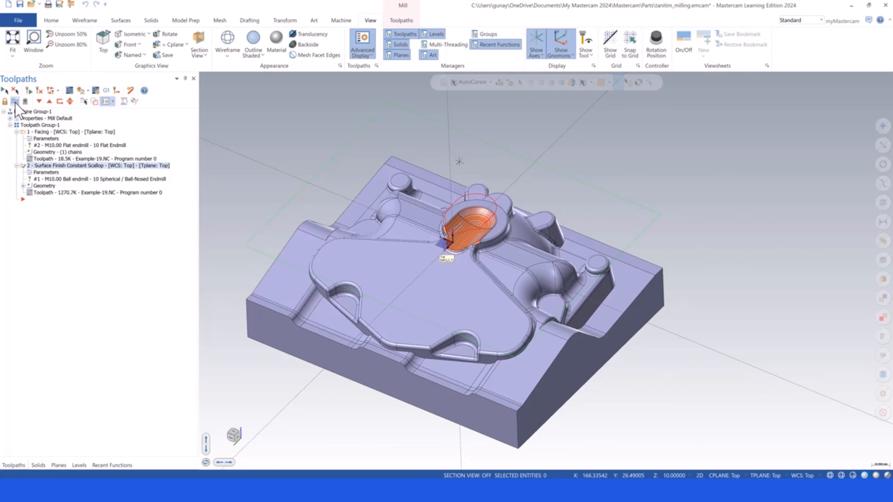
left_click(22, 133)
scroll(309, 286, "down", 2)
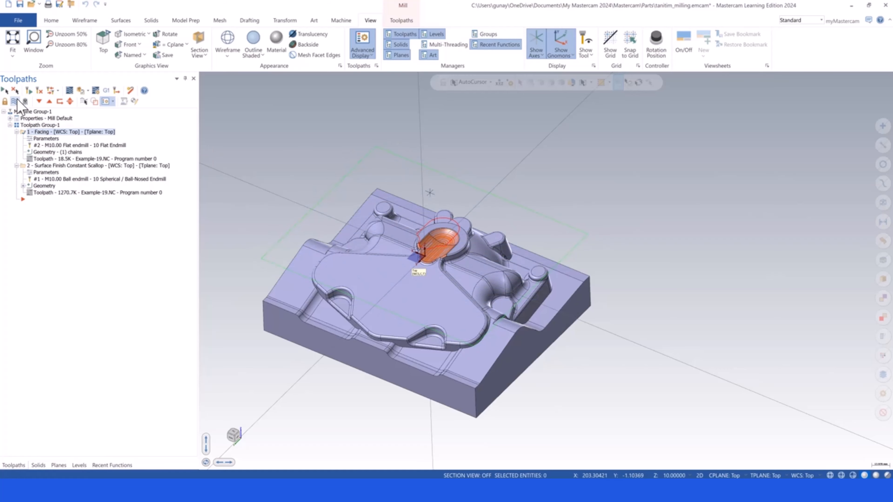
Open tanitim_Router.emcam without saving the changes to the milling file.
left_click(30, 4)
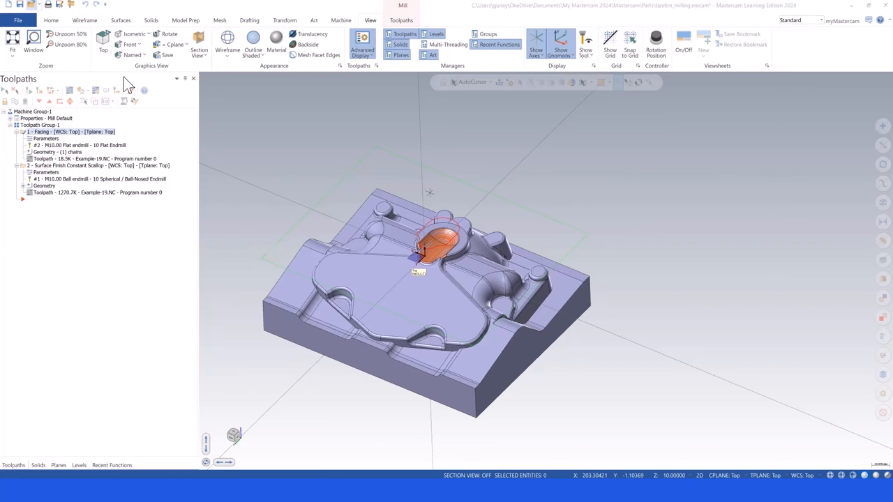
double_click(216, 128)
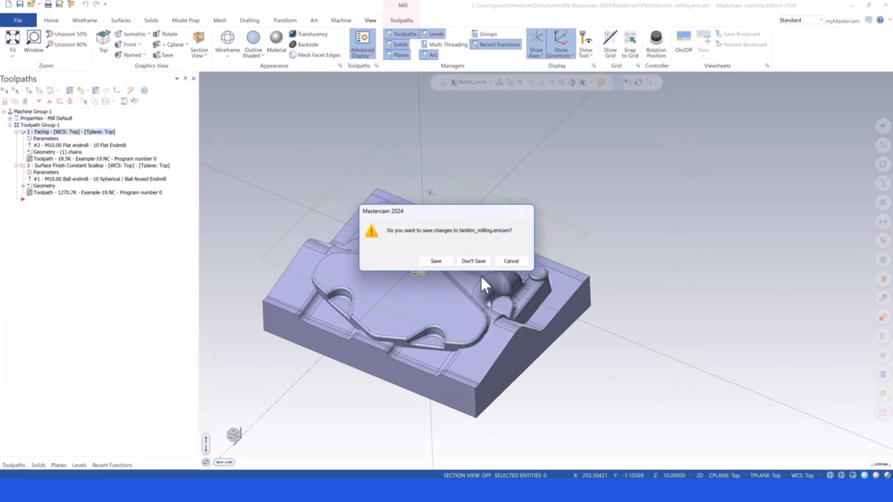
left_click(474, 261)
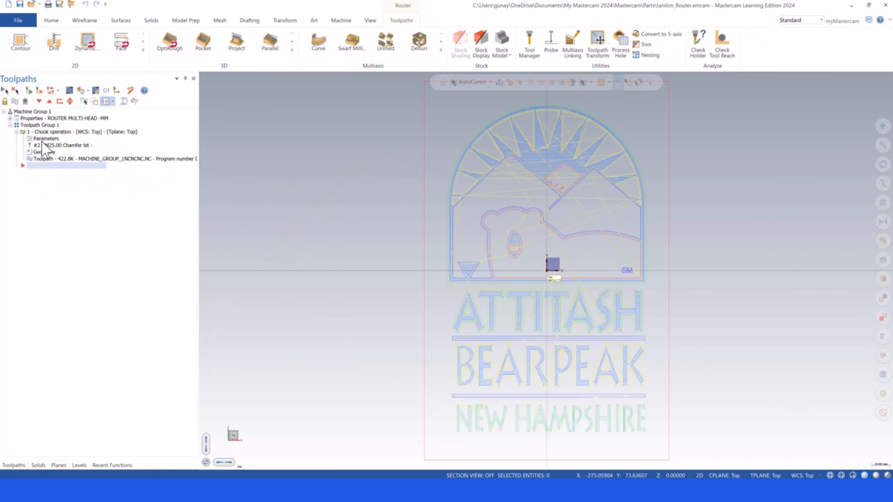
Review the engraving operation's roughing/finishing, engraving and toolpath parameters, and close them without changes.
left_click(45, 140)
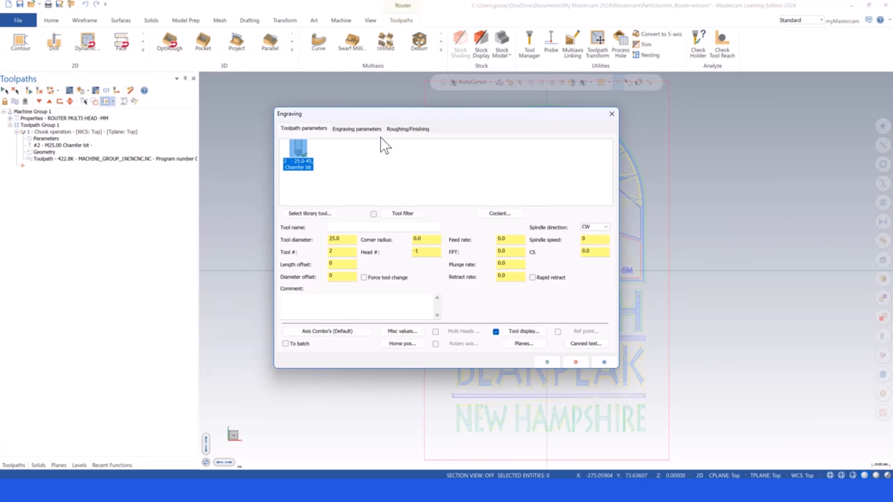
left_click(408, 130)
left_click(360, 130)
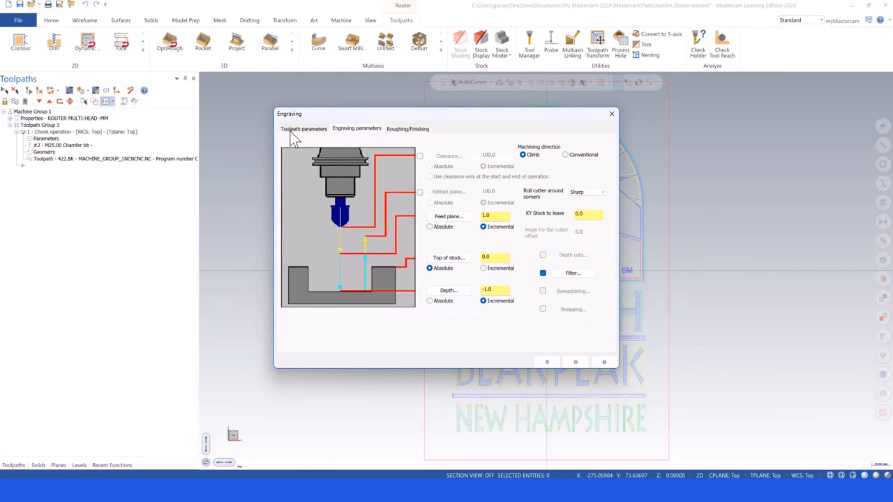
left_click(303, 129)
left_click(612, 114)
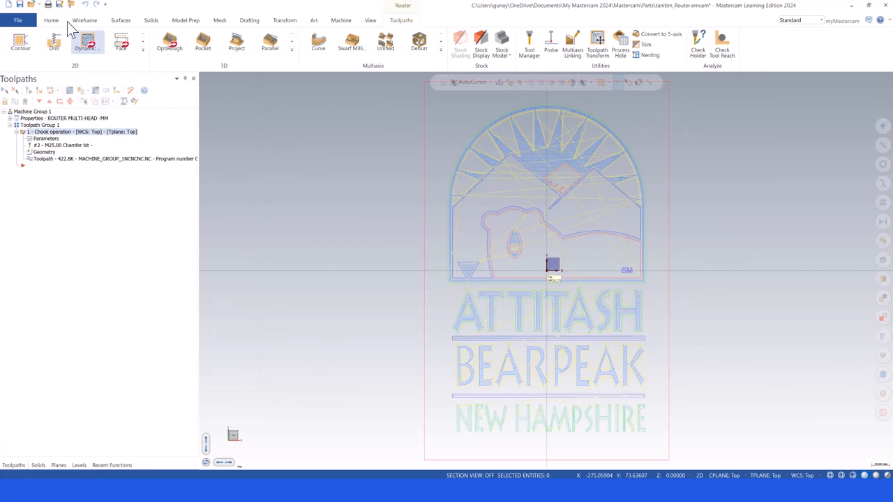
Open tanitim_wire.emcam without saving the changes to the router file, and view its 4-axis wire path in 3D.
left_click(31, 5)
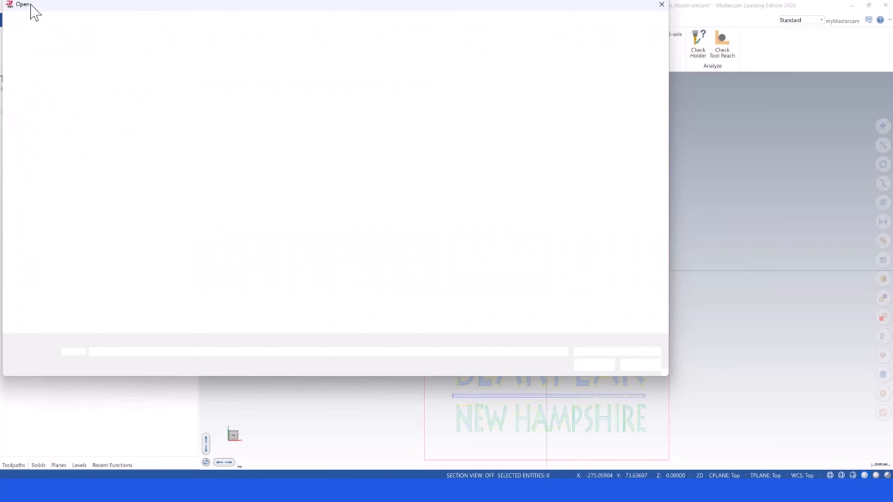
double_click(216, 143)
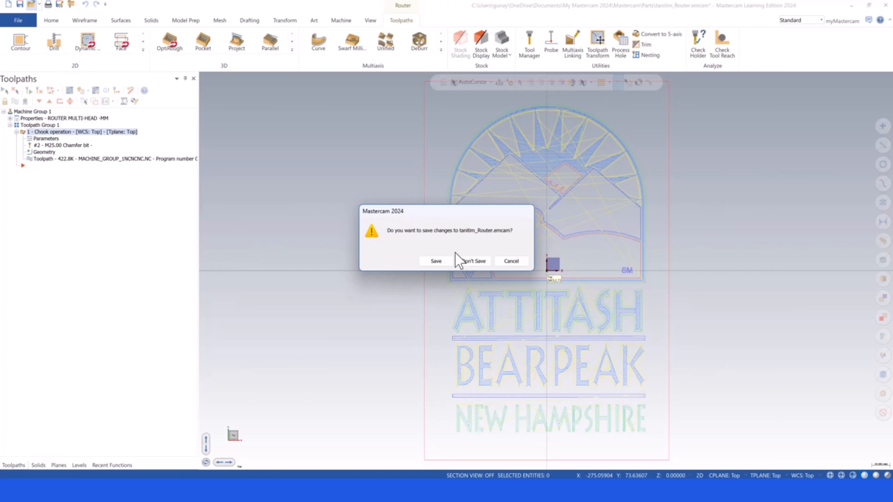
left_click(477, 263)
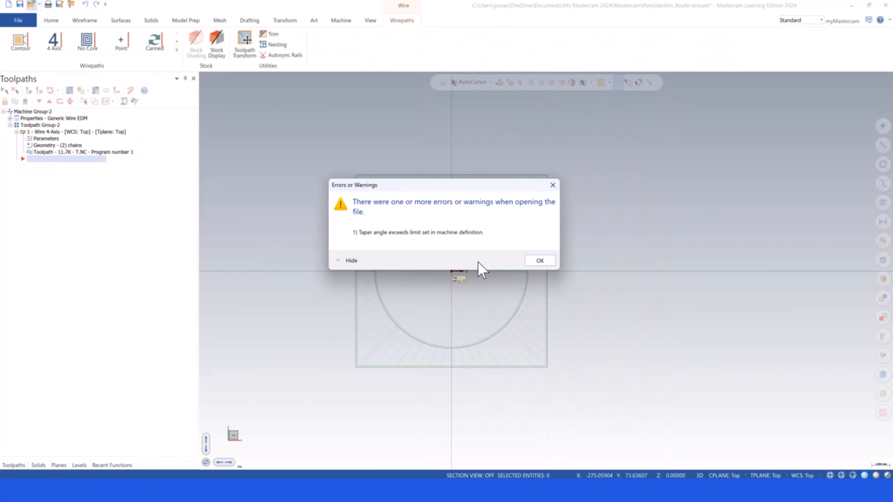
left_click(542, 256)
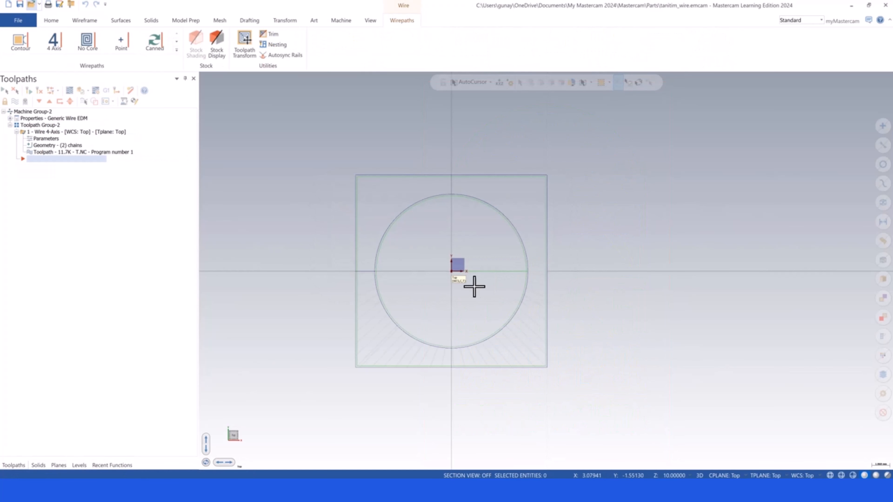
scroll(457, 294, "down", 2)
middle_click_drag(442, 303, 261, 190)
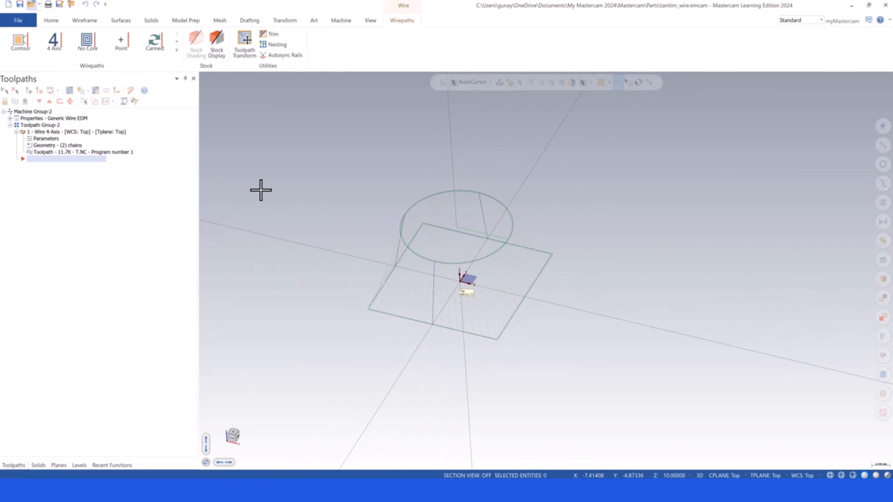
Play the backplot simulation of the Wire 4-Axis operation and close it.
left_click(69, 91)
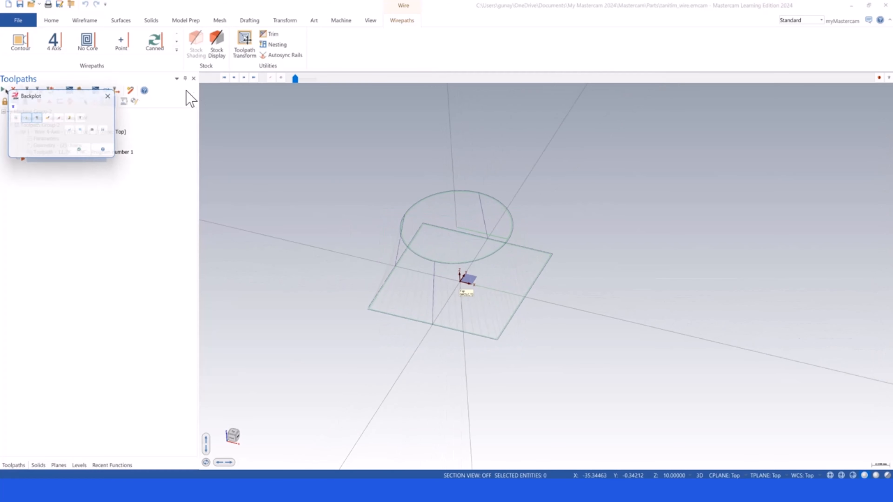
left_click(203, 77)
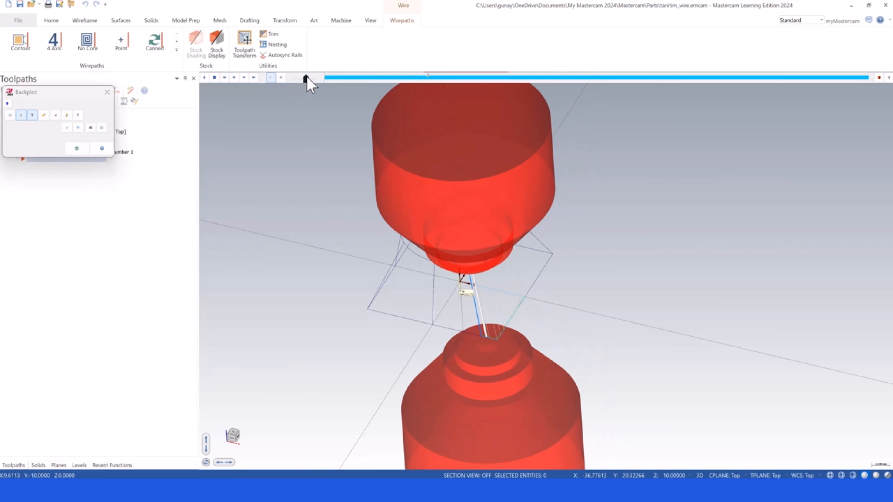
left_click(77, 148)
View the wire part's square and circle geometry from the Top view.
right_click(242, 169)
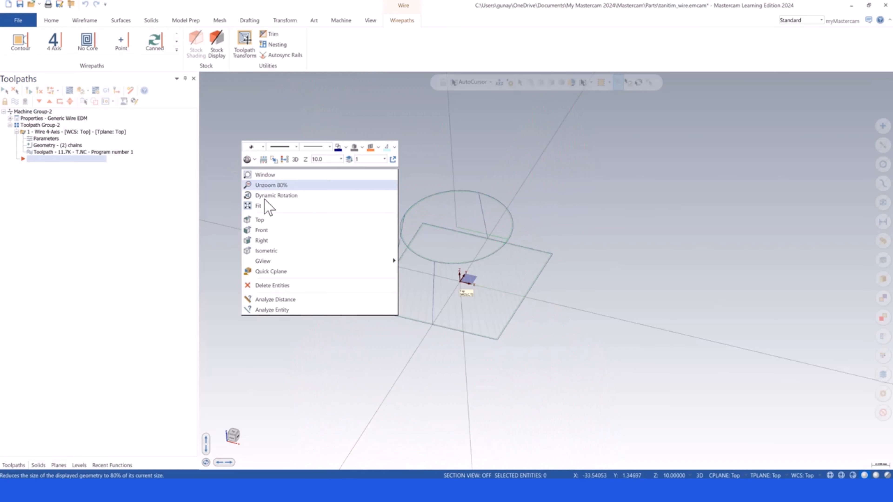
left_click(265, 220)
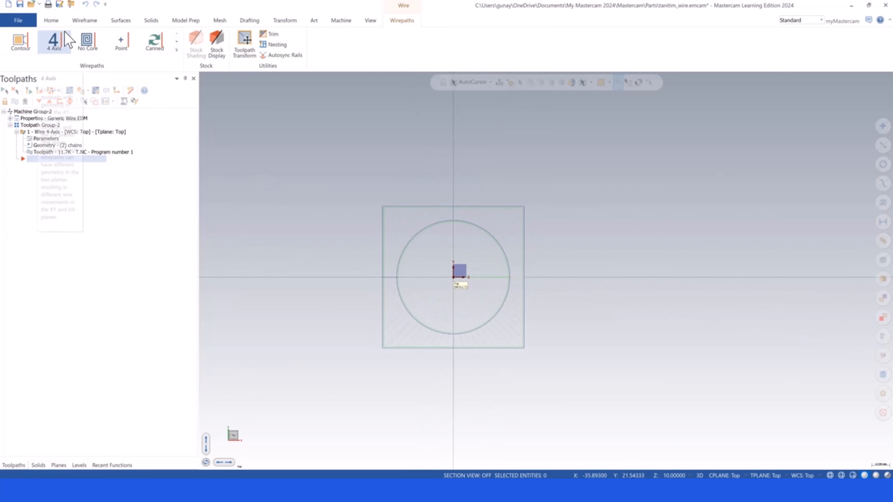
left_click(340, 21)
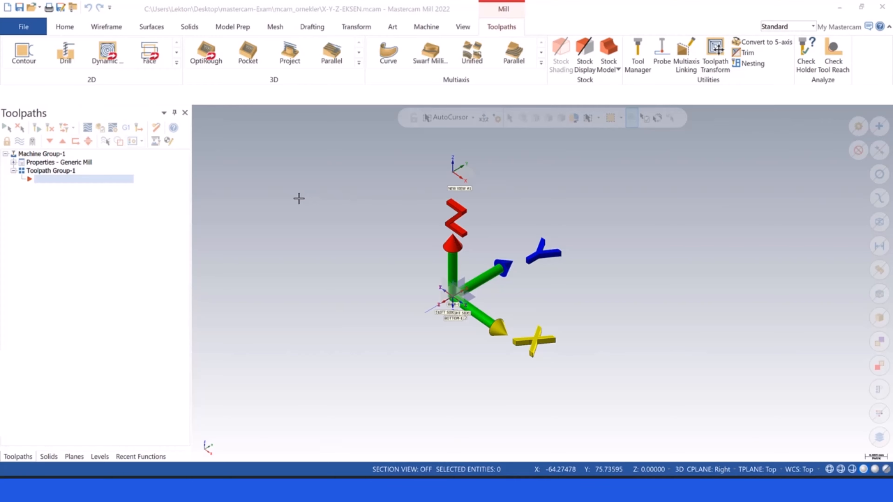
Show the axis model in X-Y-Z-EKSEN.mcam in the Isometric (WCS) view.
right_click(283, 190)
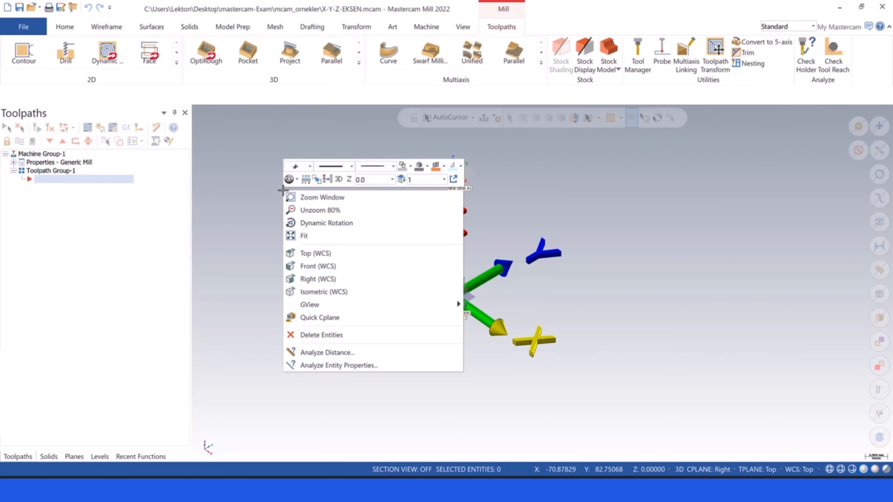
left_click(324, 292)
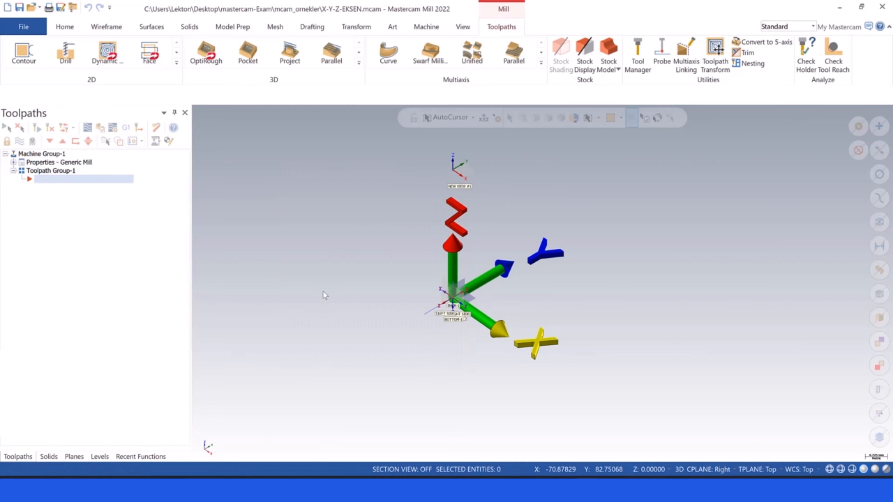
scroll(343, 274, "down", 3)
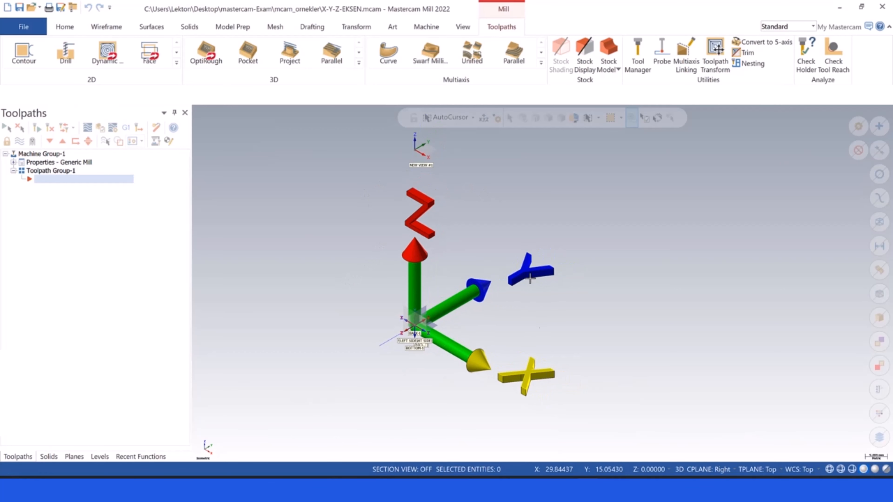
View the axis model from the Top (WCS) to examine the XY plane, and return to the isometric view.
right_click(294, 226)
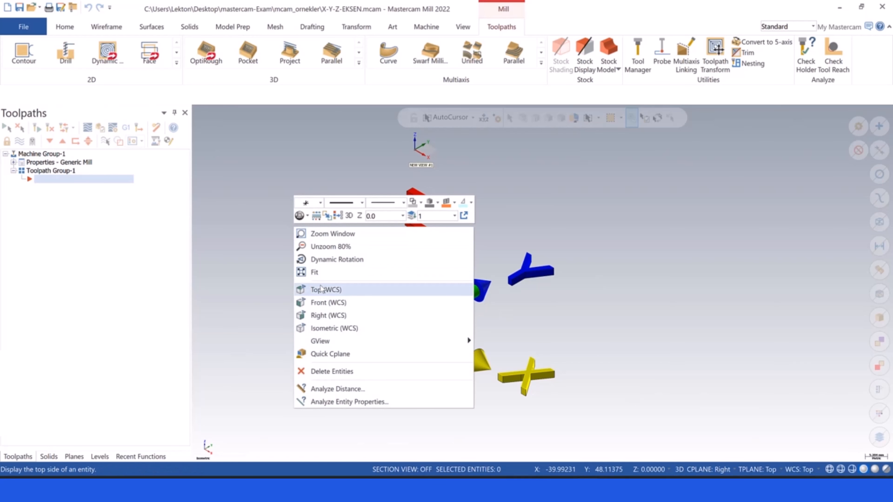
left_click(328, 290)
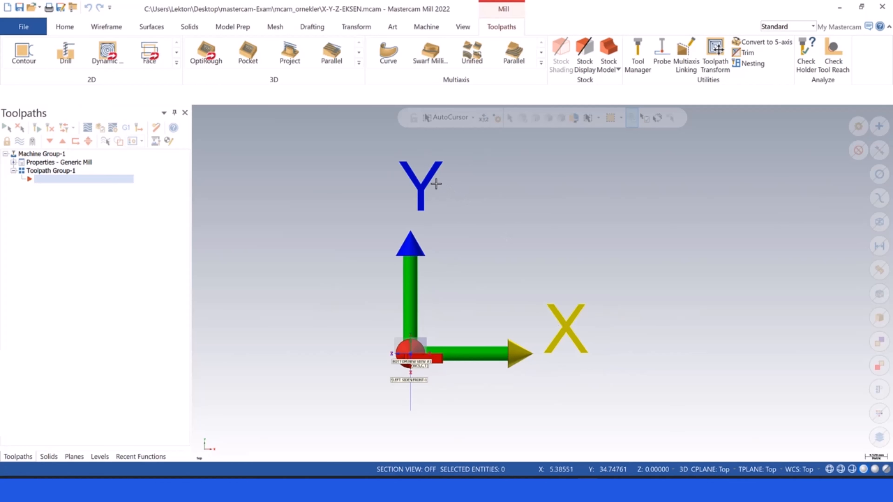
right_click(300, 211)
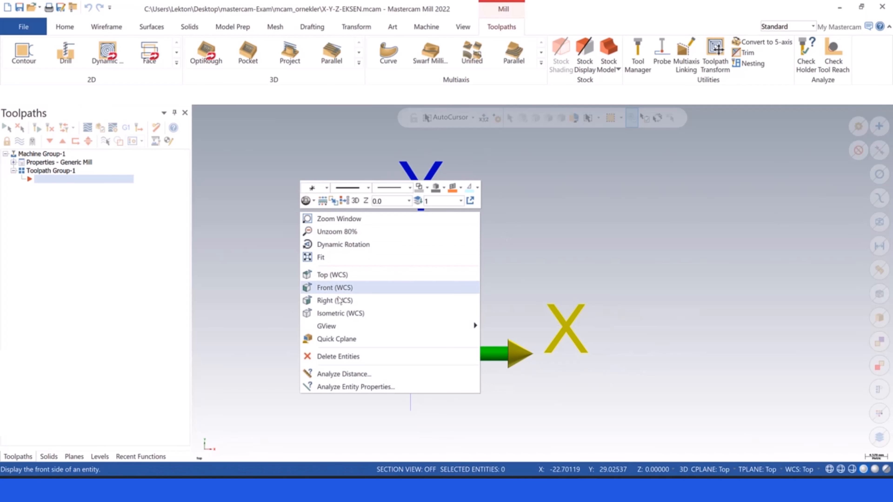
left_click(337, 314)
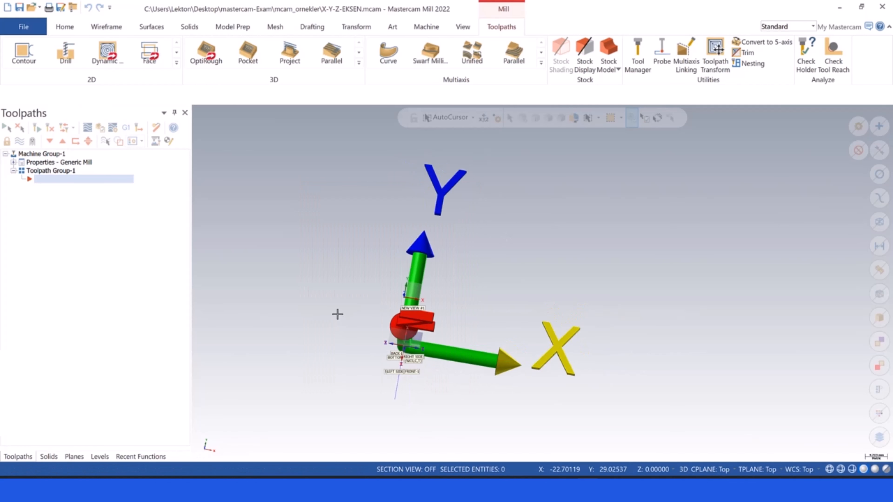
View the axis model from the Front (WCS) to examine the XZ plane, and return to the isometric view.
right_click(292, 234)
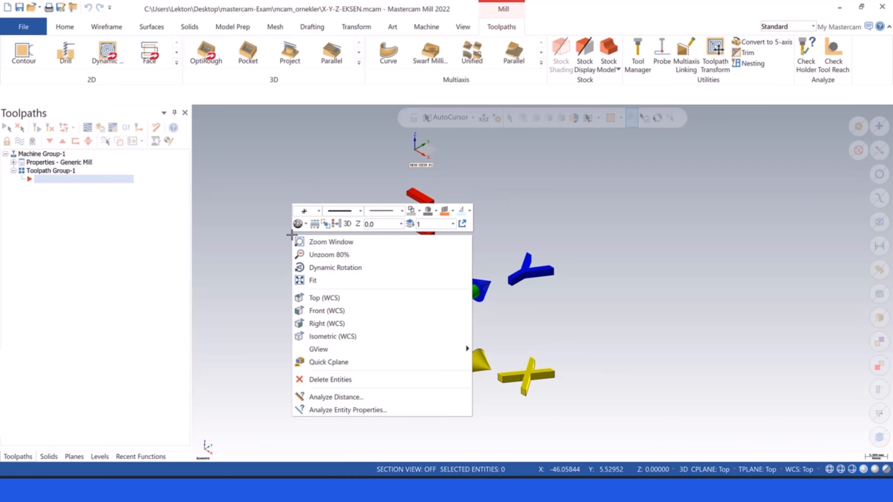
left_click(322, 312)
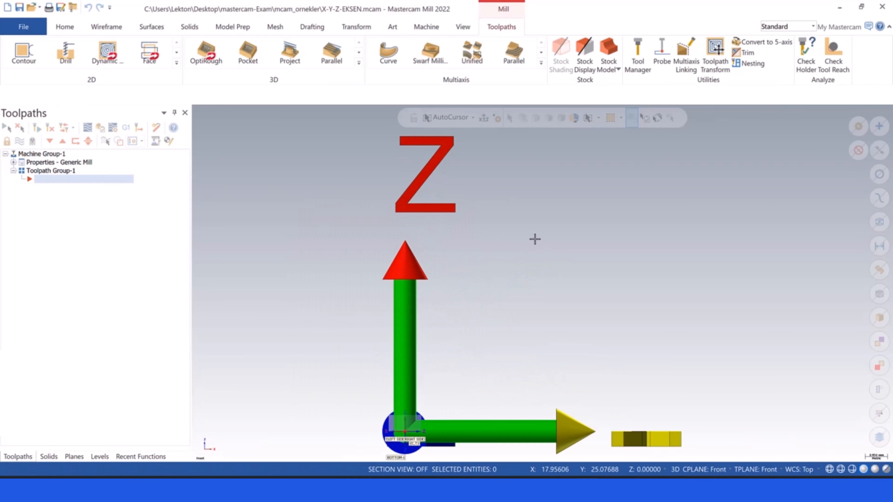
scroll(442, 270, "down", 1)
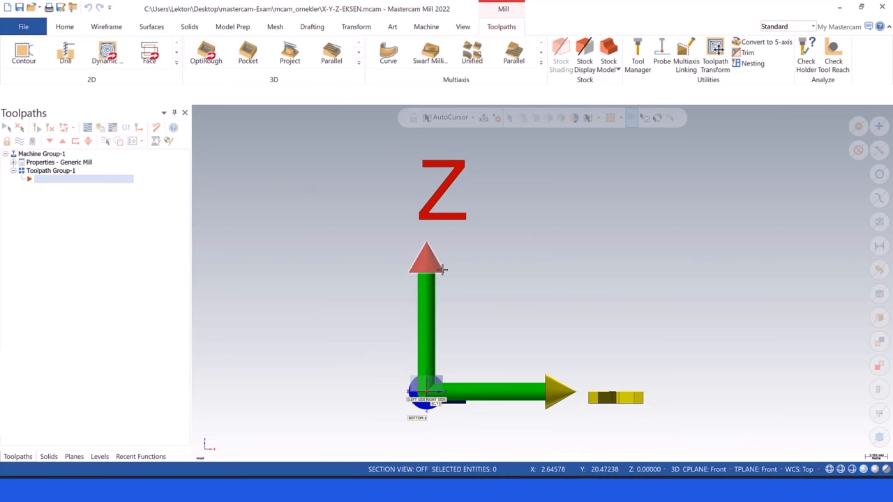
scroll(443, 269, "down", 3)
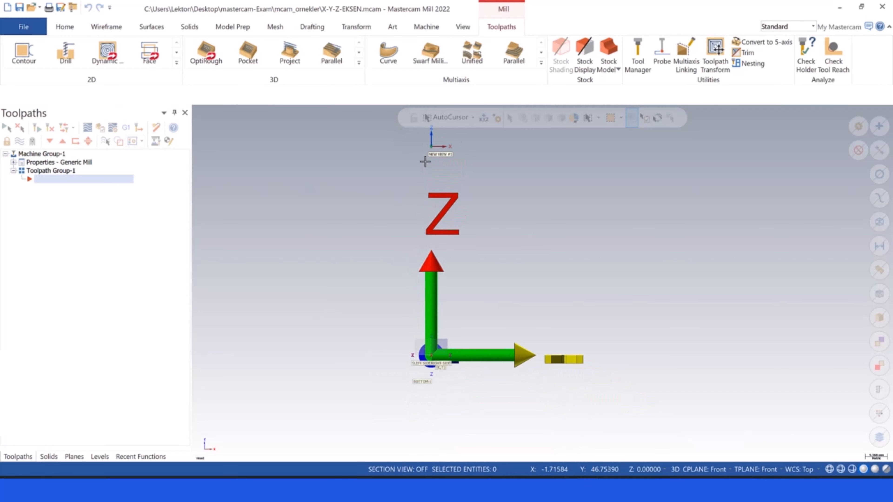
right_click(322, 187)
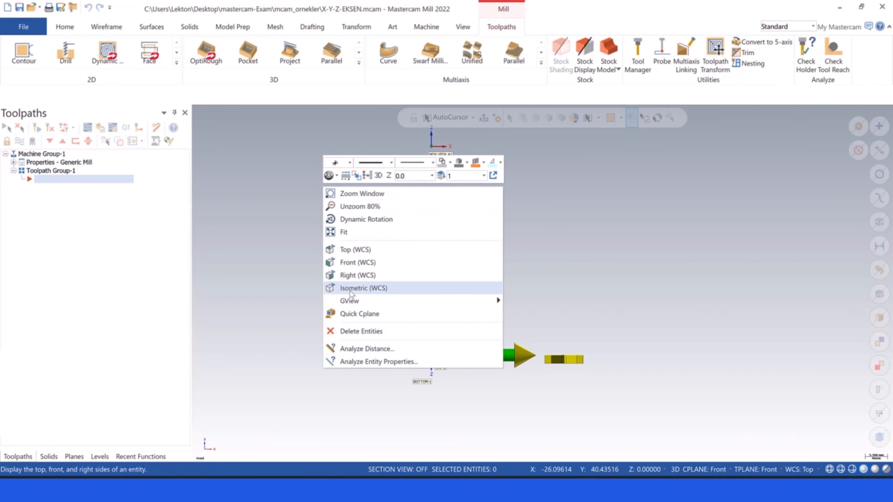
left_click(347, 288)
View the axis model from the Right (WCS) to examine the YZ plane, and return to the isometric view.
right_click(305, 242)
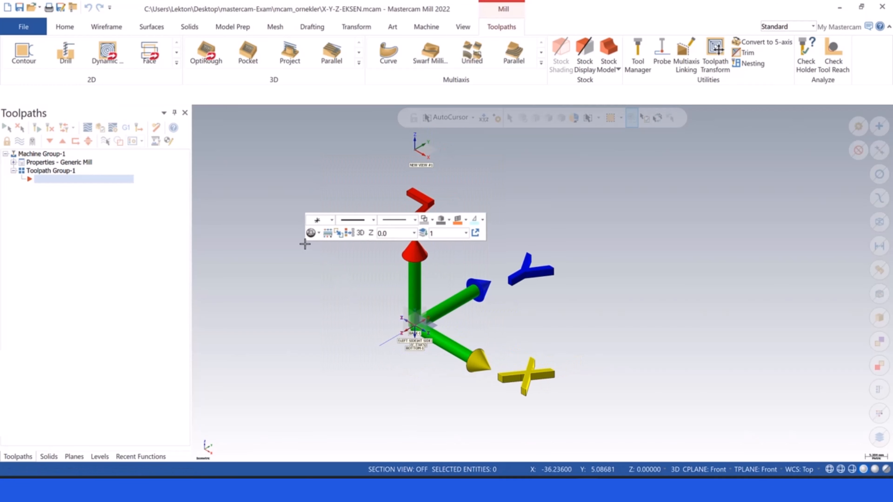
left_click(339, 333)
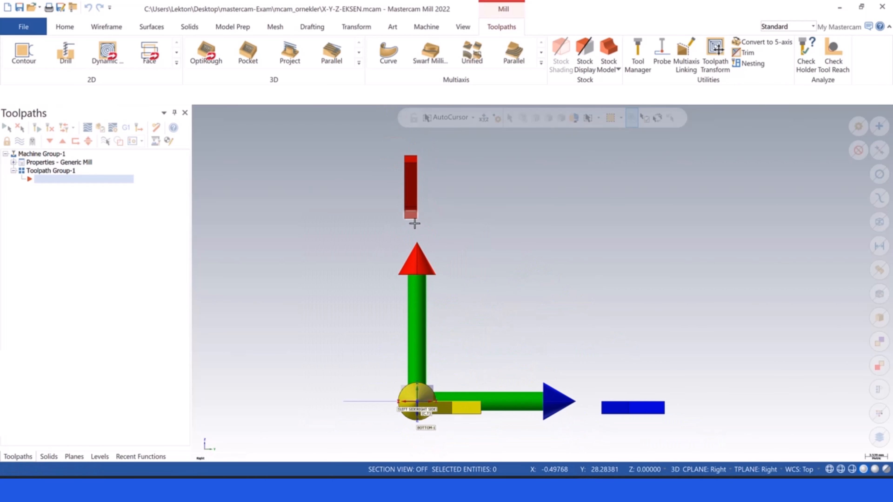
scroll(496, 267, "down", 1)
right_click(308, 243)
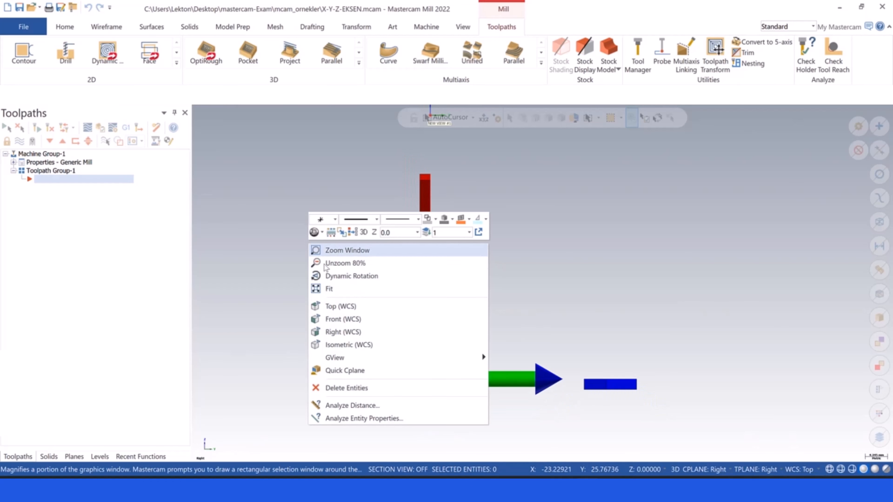
left_click(341, 344)
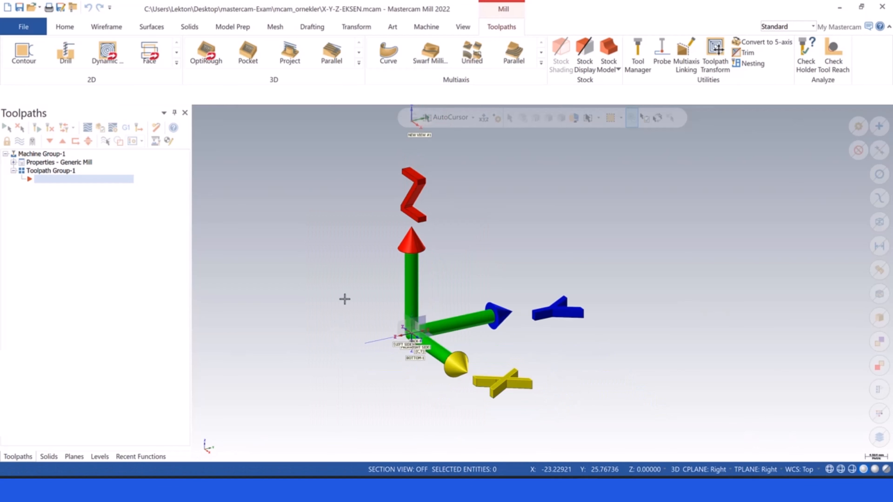
Switch to 2D construction mode and set the construction plane to Top.
left_click(675, 473)
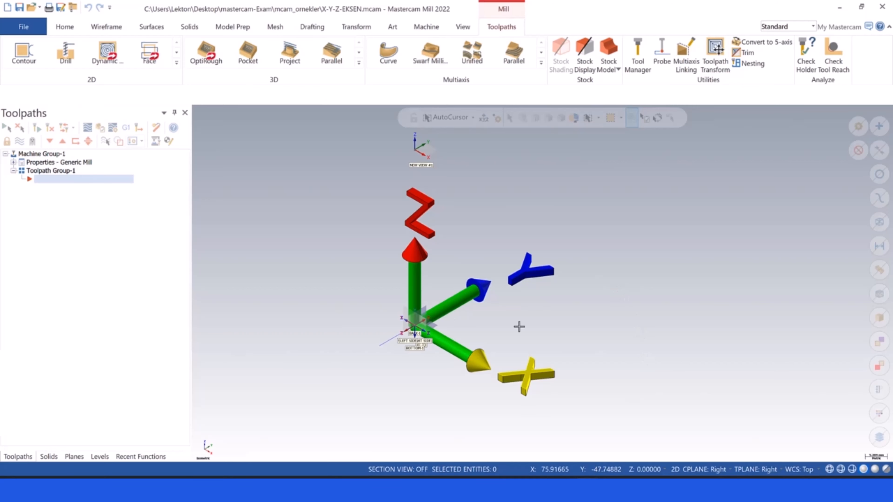
right_click(294, 264)
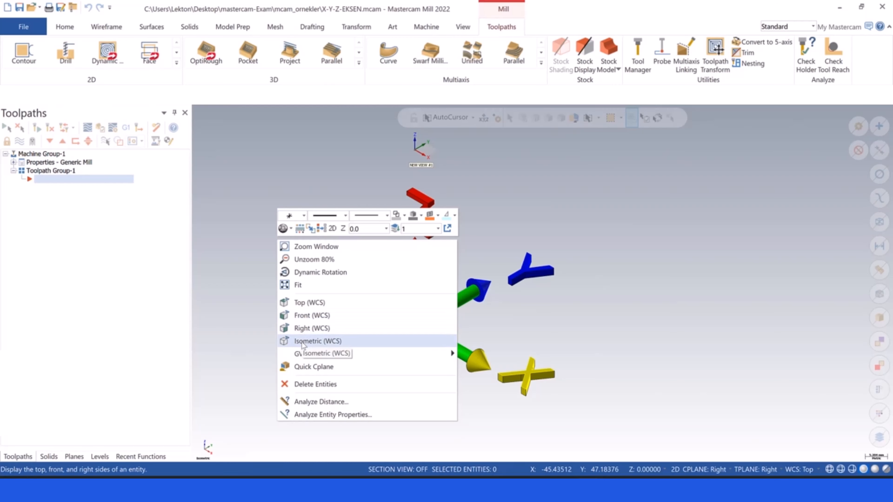
left_click(641, 364)
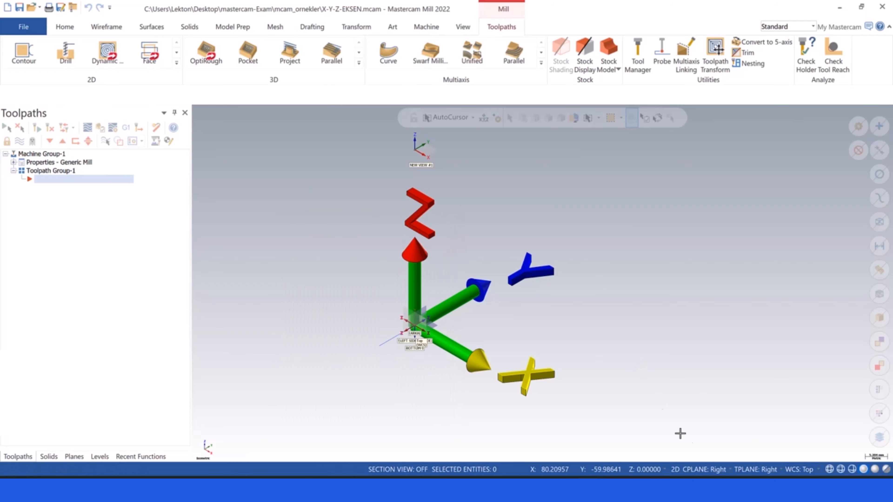
left_click(701, 470)
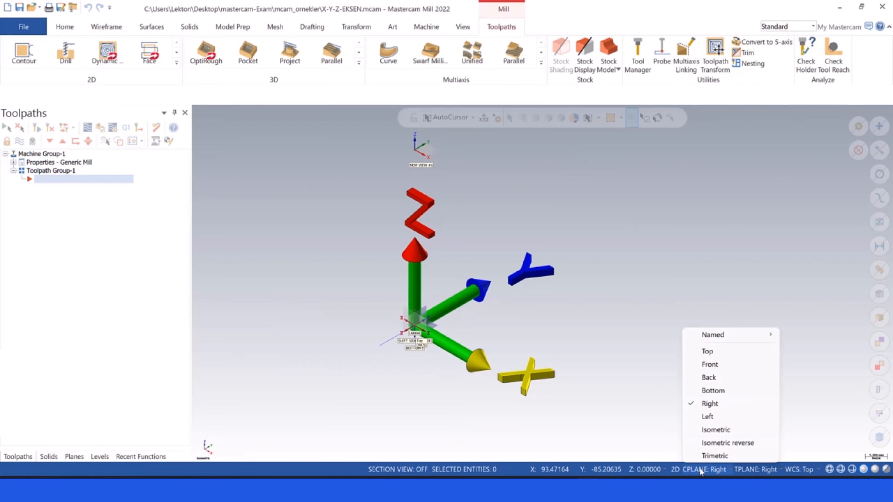
left_click(712, 352)
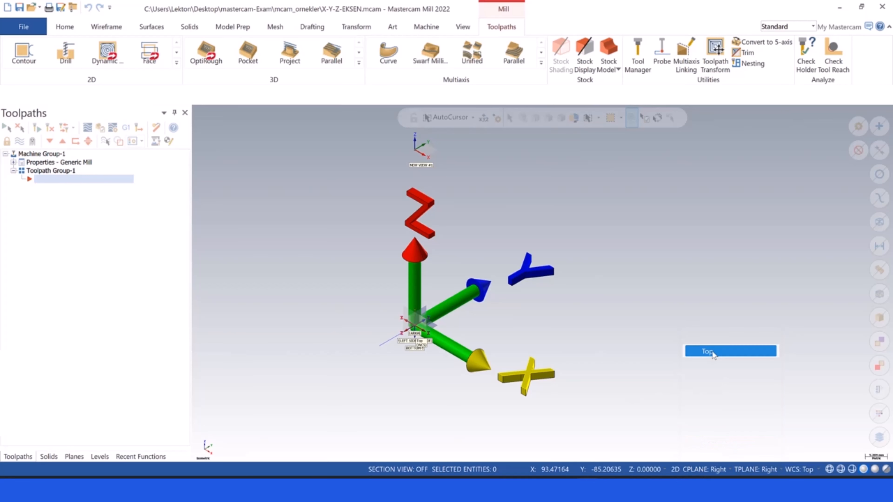
left_click(708, 471)
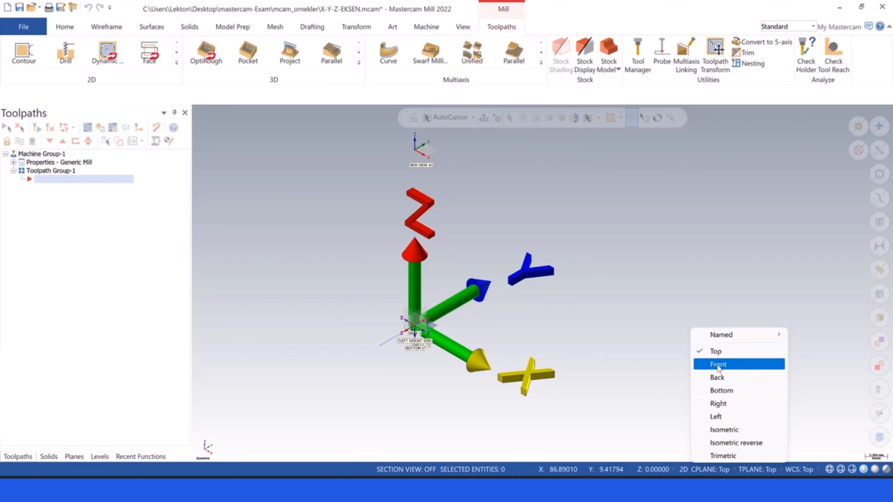
left_click(592, 317)
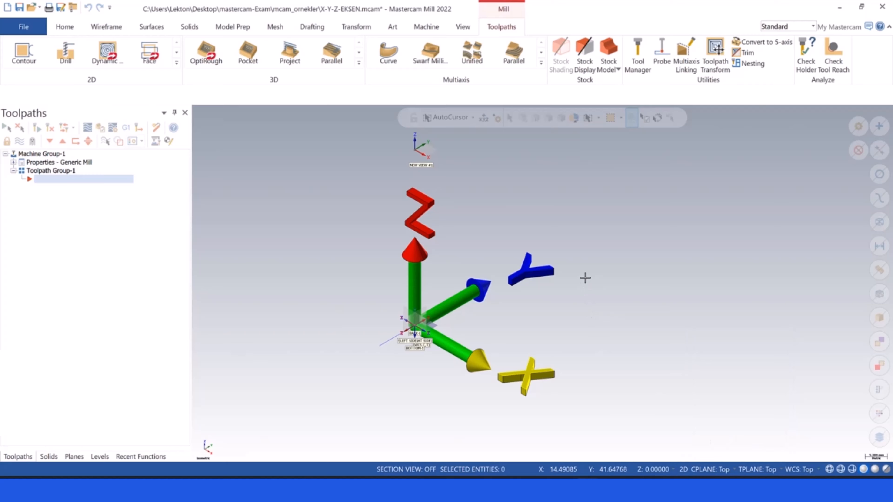
scroll(585, 278, "down", 1)
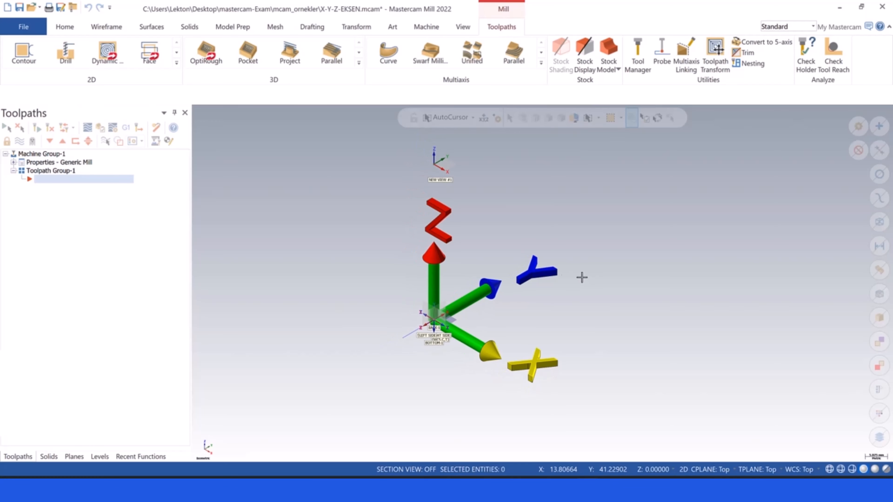
Draw a 50 mm diameter center-point circle beside the axis model on the Top plane at Z 0.
left_click(105, 30)
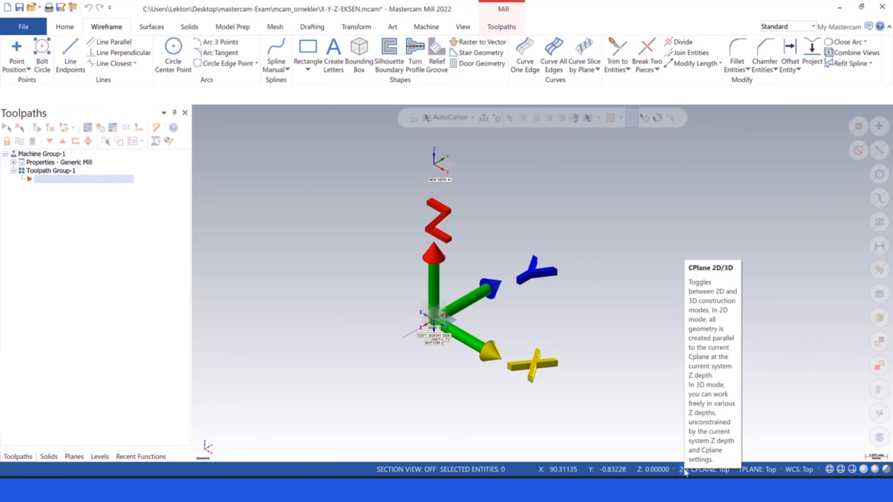
scroll(631, 268, "down", 1)
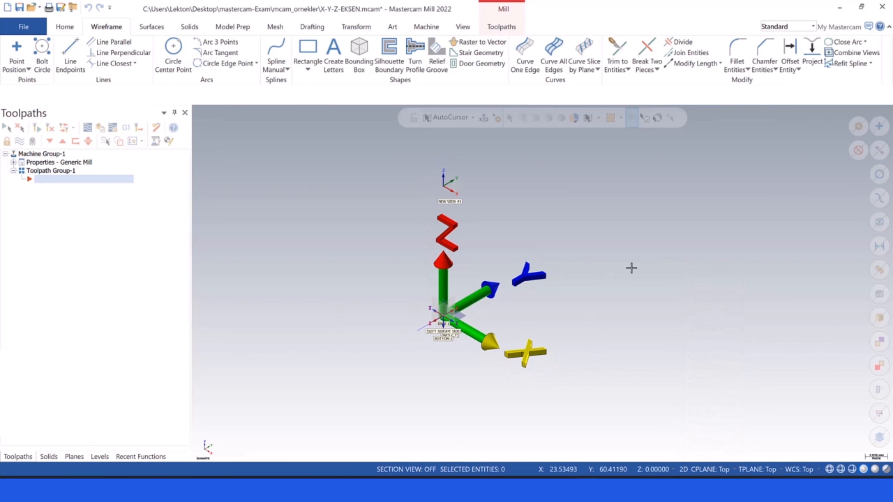
scroll(632, 268, "up", 1)
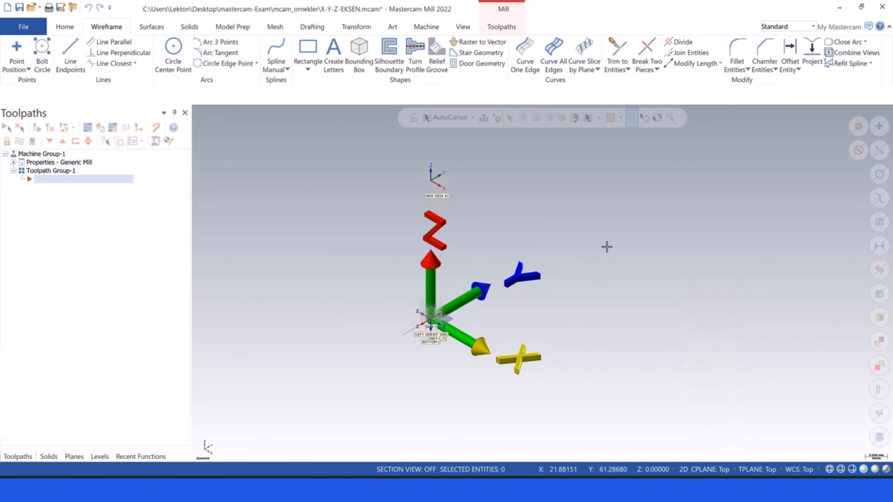
left_click(172, 53)
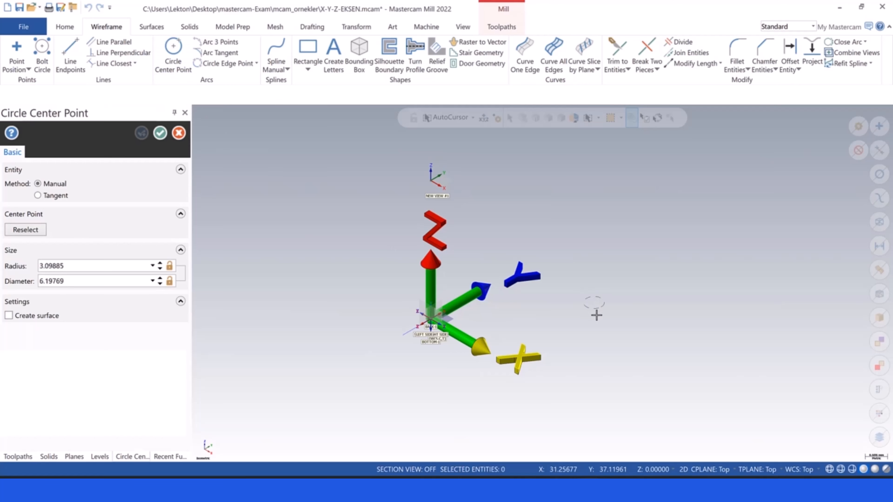
left_click(608, 333)
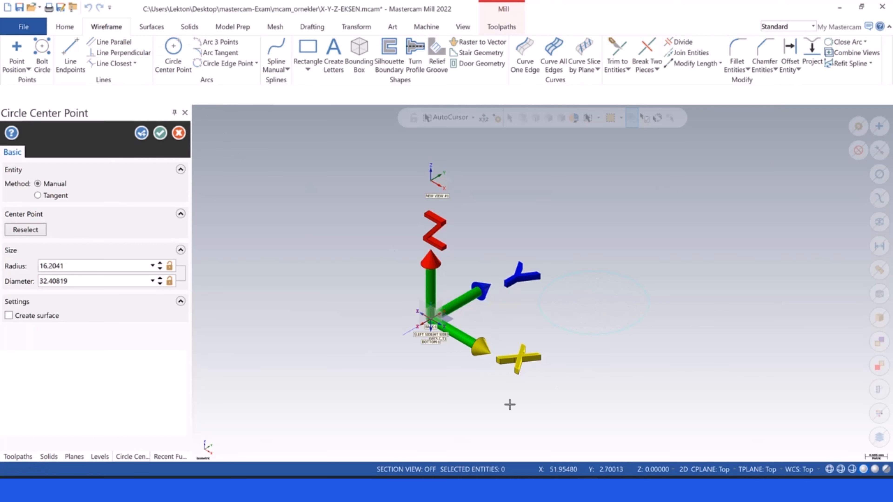
left_click(96, 281)
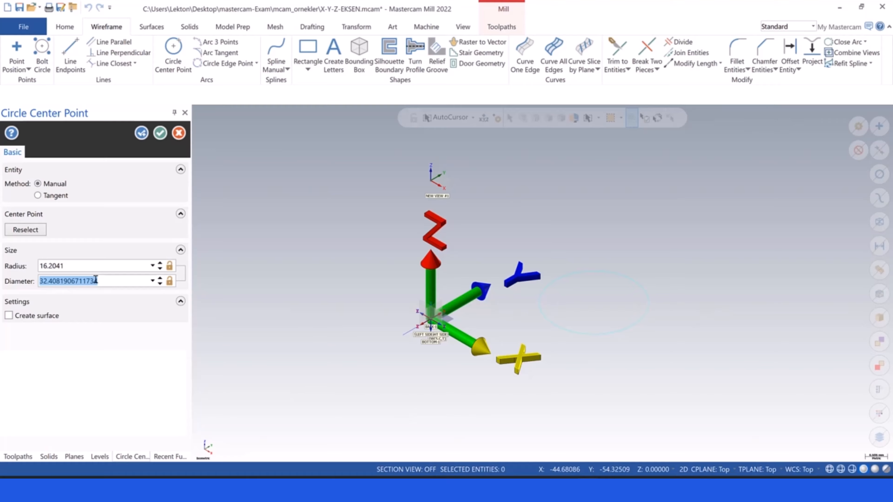
type("50")
key("Return")
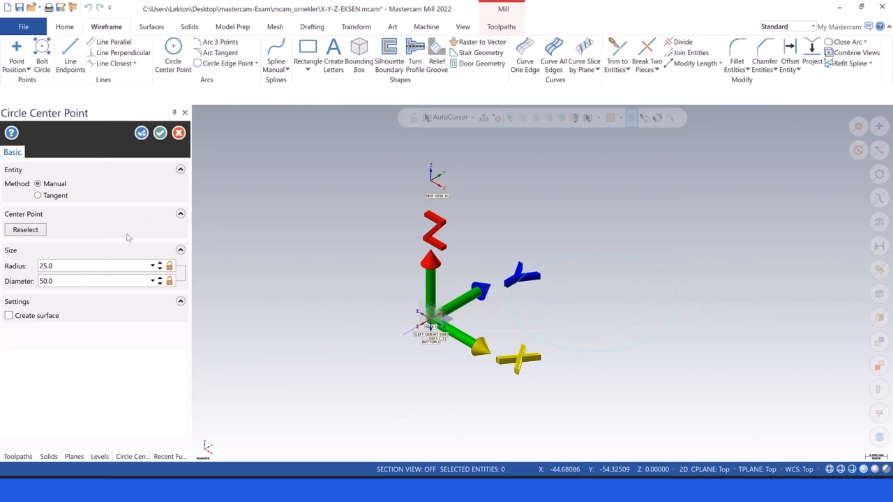
left_click(160, 134)
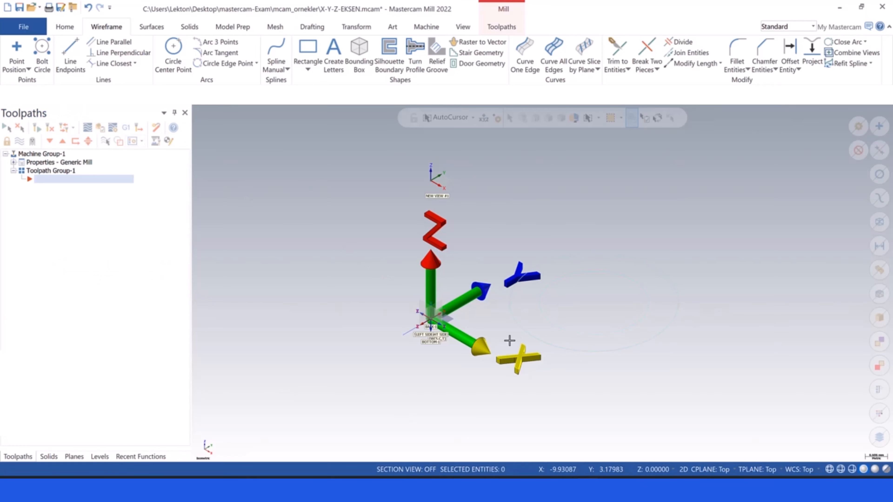
left_click(538, 343)
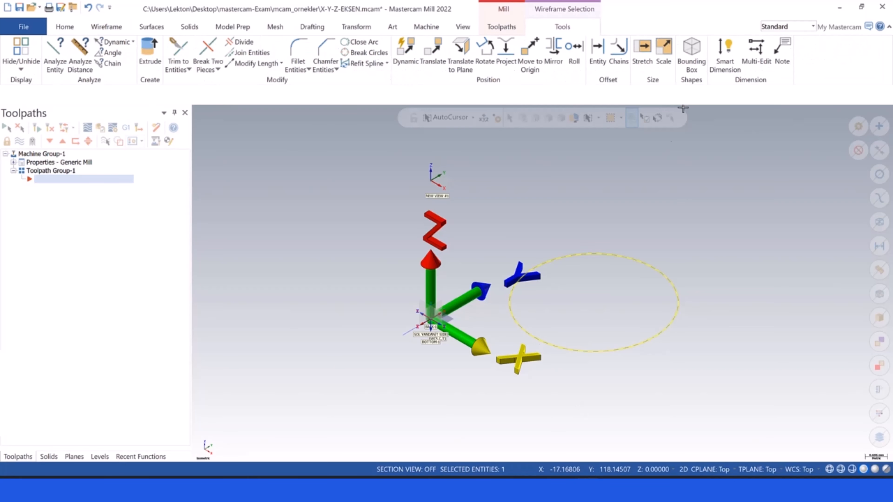
right_click(601, 180)
key("Escape")
key("Escape")
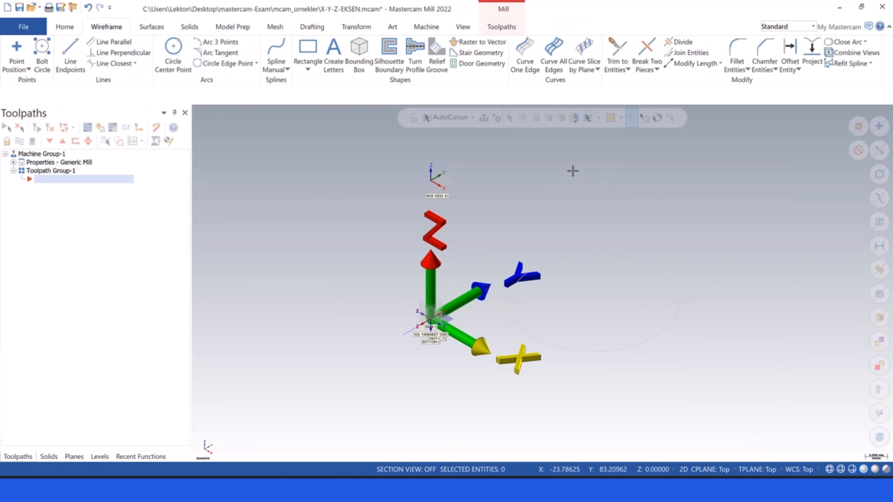
Set the current wireframe color to red from the default colors.
right_click(573, 172)
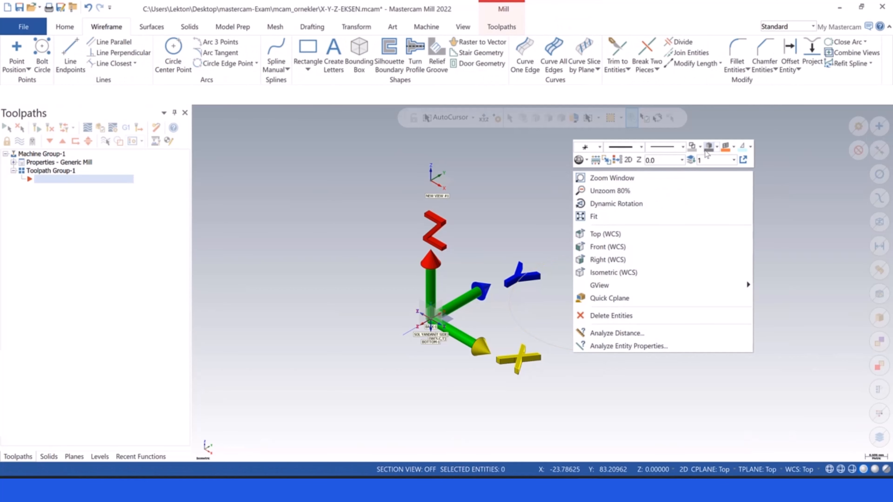
left_click(692, 147)
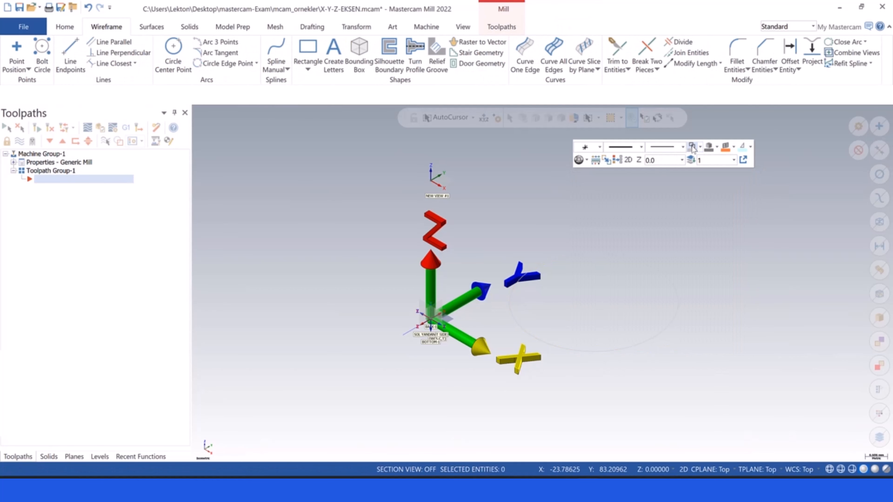
left_click(700, 147)
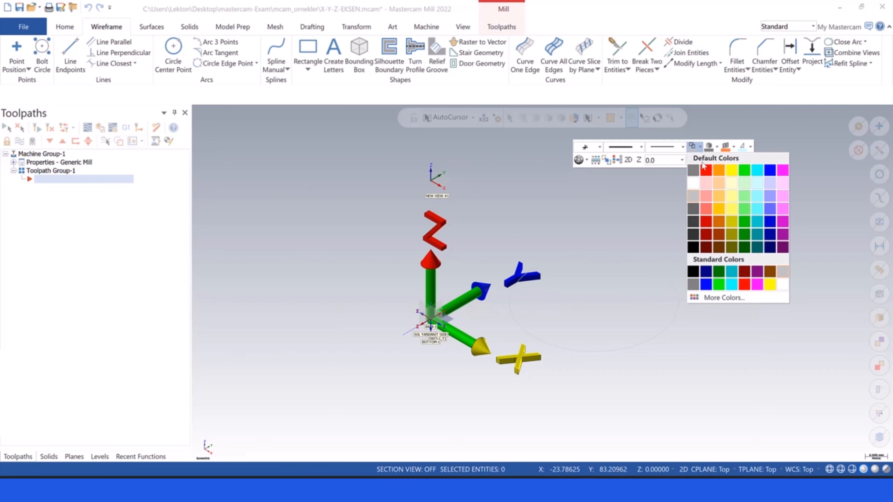
left_click(706, 171)
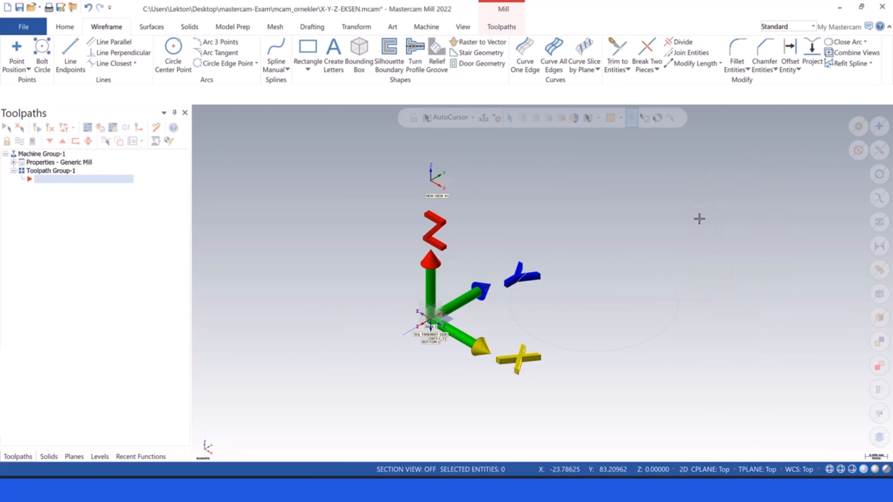
Apply the red wireframe color to the 50 mm circle.
left_click(657, 270)
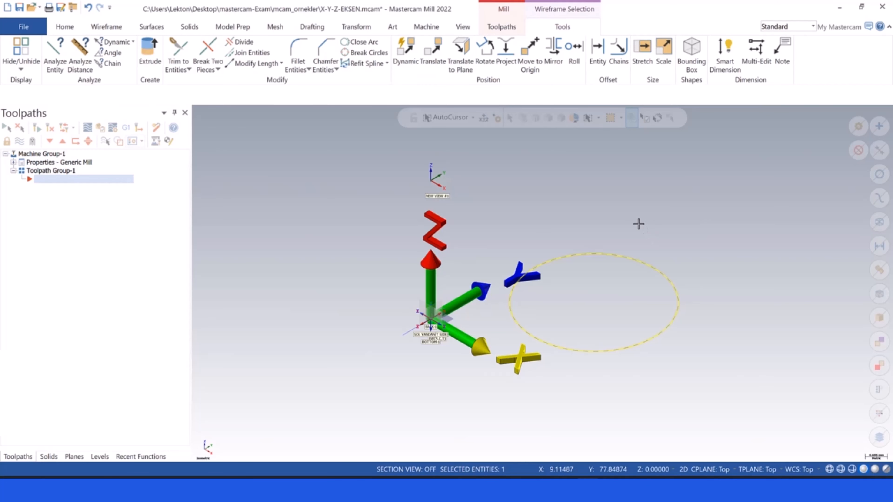
right_click(631, 214)
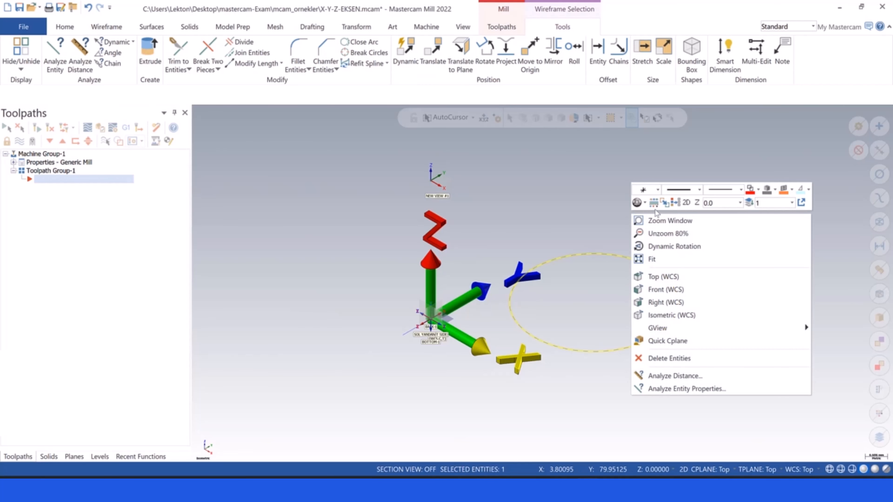
left_click(750, 191)
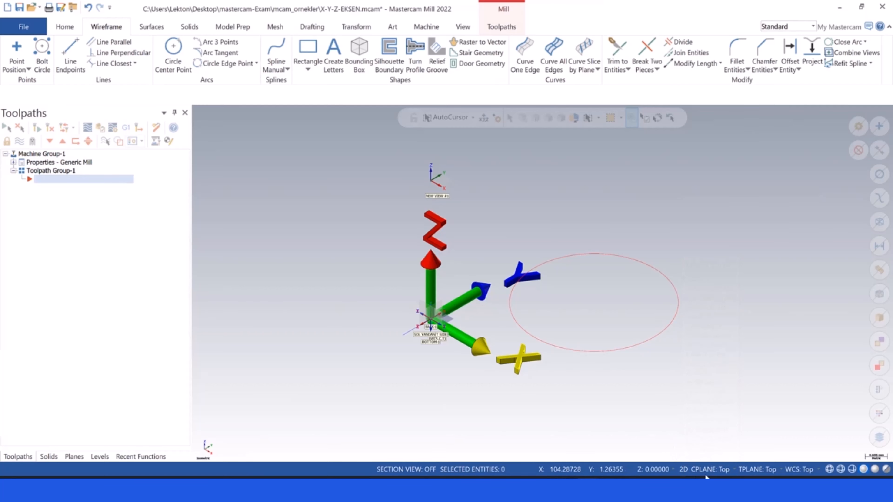
Set the Z depth to 50 and draw a second center-point circle about 44 mm in diameter beyond the first.
left_click(660, 470)
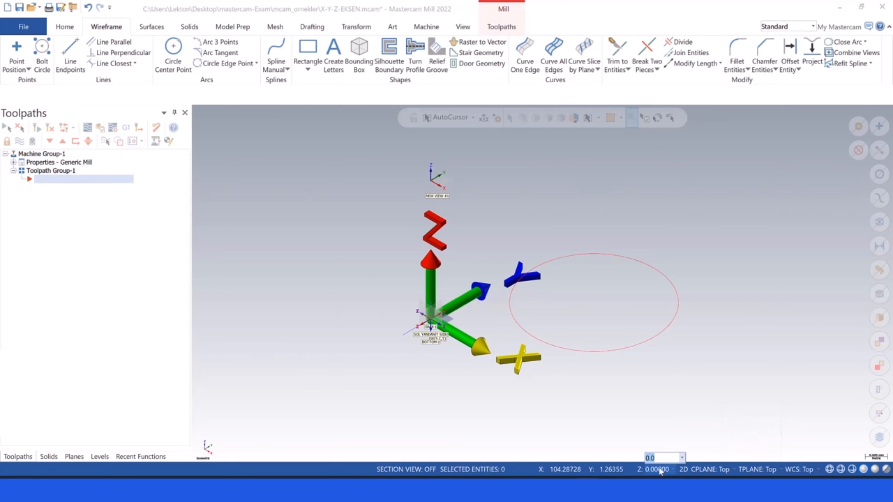
type("50")
key("Return")
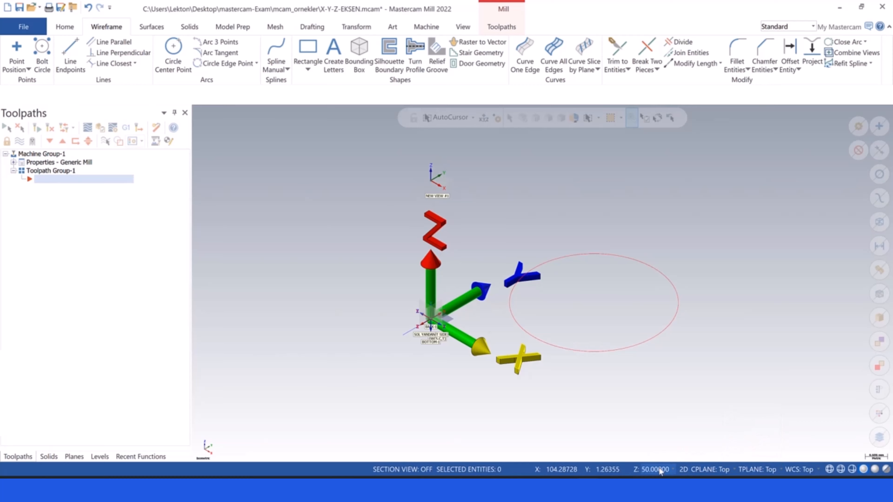
left_click(174, 52)
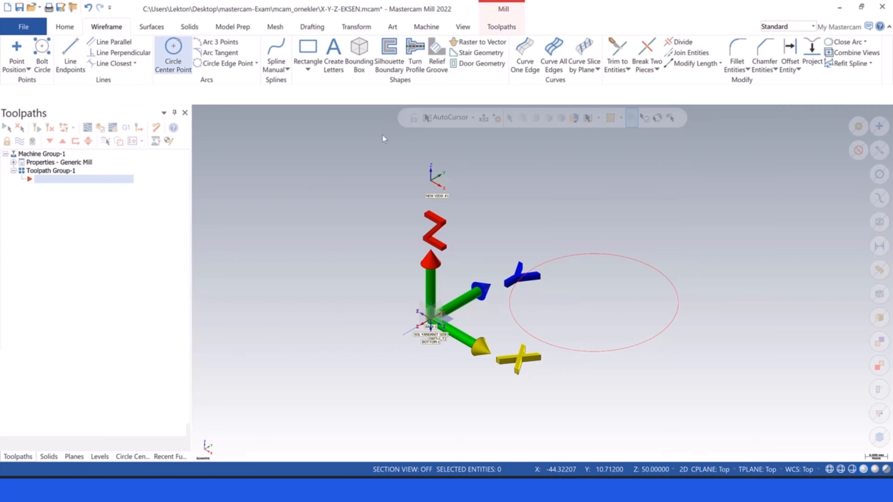
left_click(696, 208)
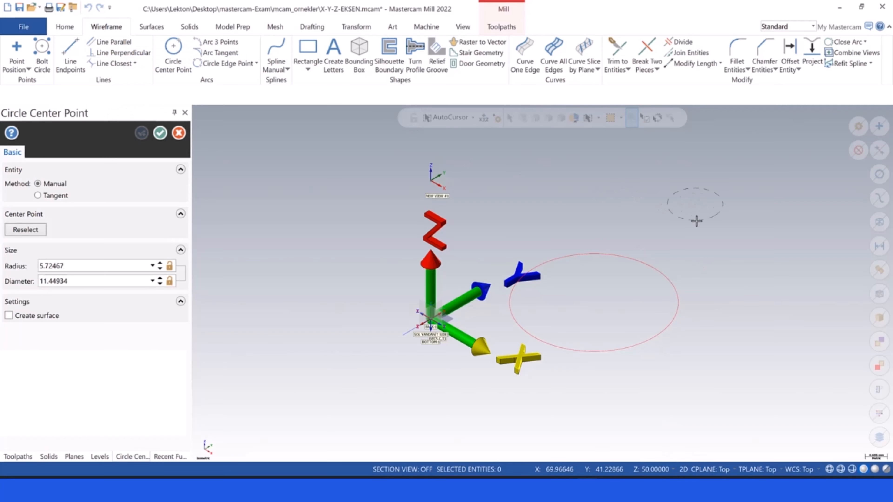
left_click(704, 248)
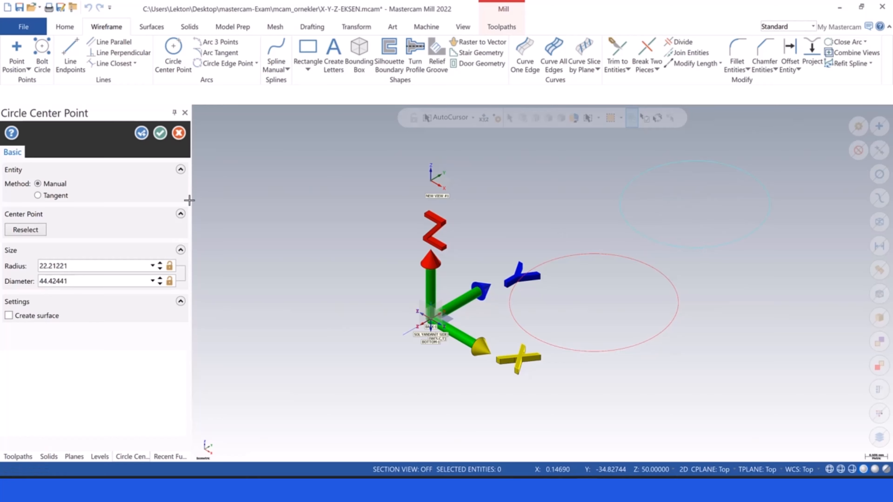
left_click(160, 133)
Examine the two circles from the side to compare their Z depths, and return to an angled view.
scroll(415, 296, "down", 3)
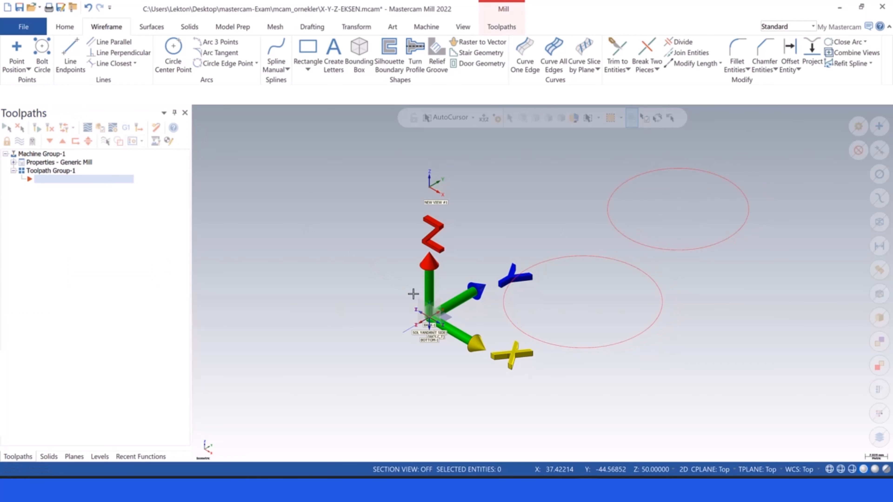
middle_click_drag(618, 348, 634, 313)
left_click(612, 199)
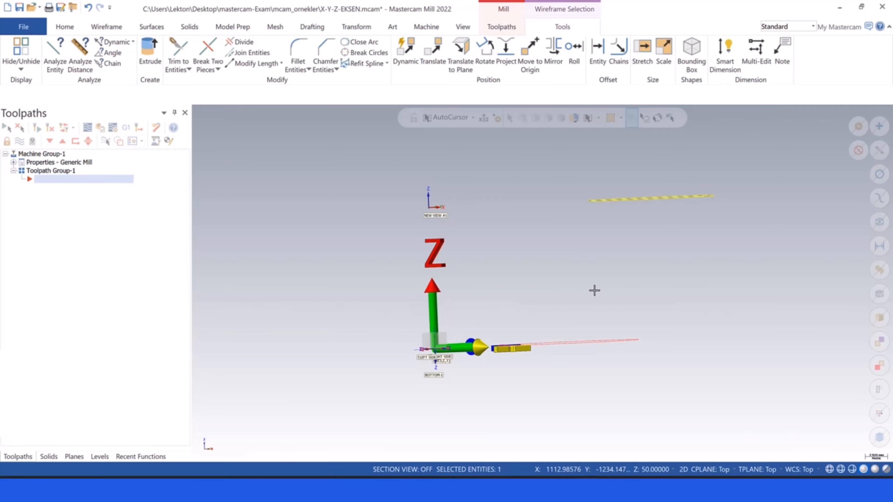
key("Escape")
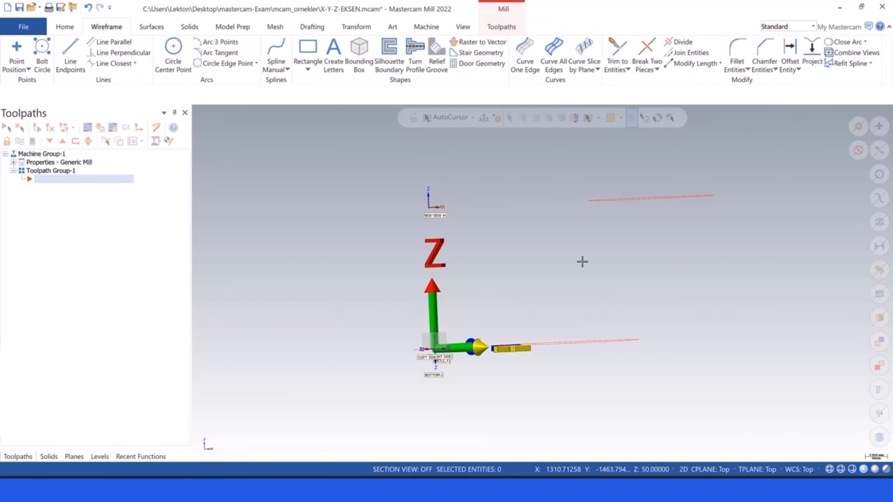
middle_click_drag(582, 261, 554, 235)
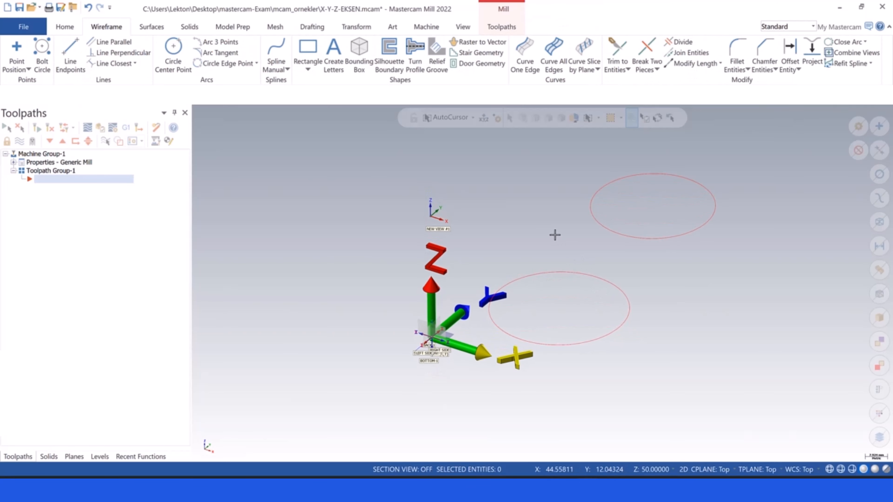
scroll(596, 246, "up", 1)
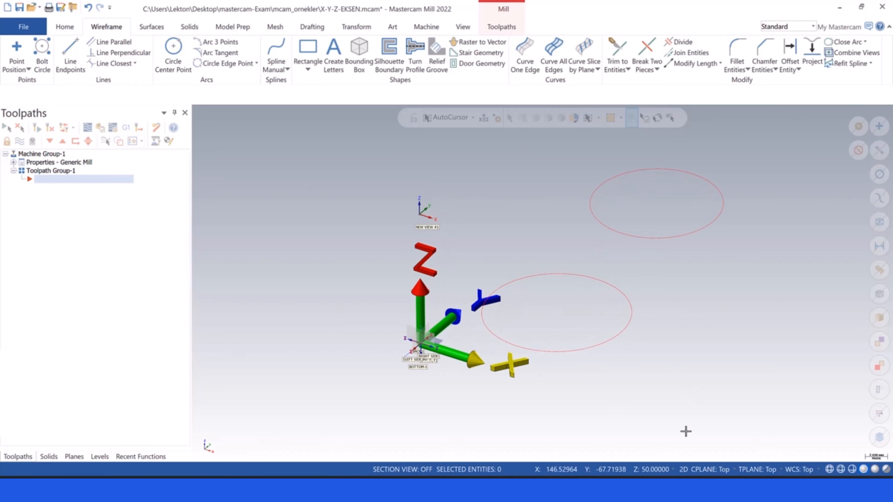
Switch to 3D construction mode and set the Z depth back to 0.
left_click(684, 470)
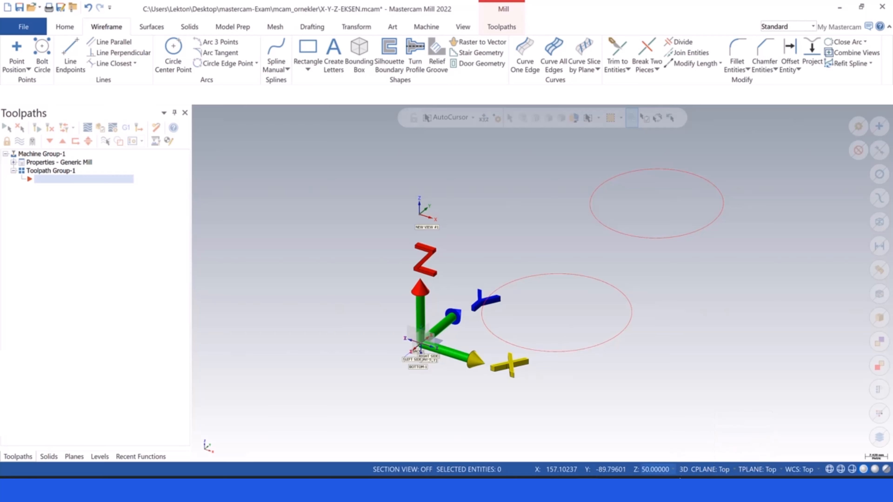
left_click(652, 470)
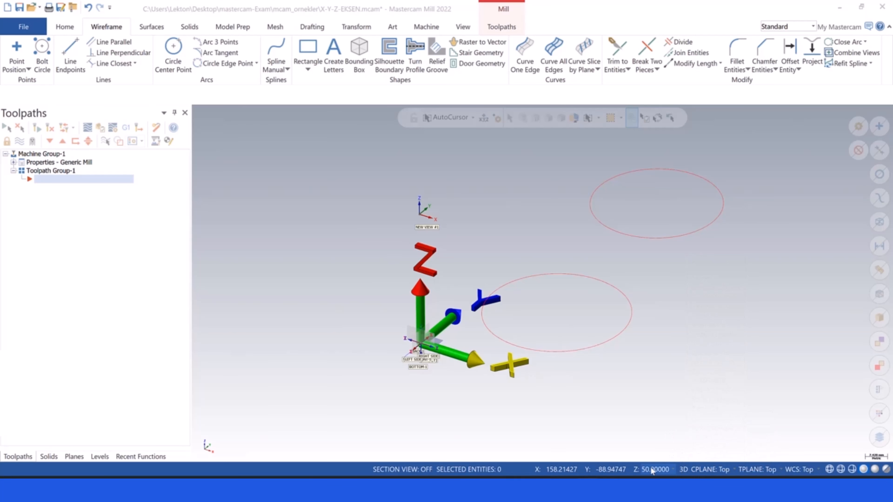
type("0")
key("Return")
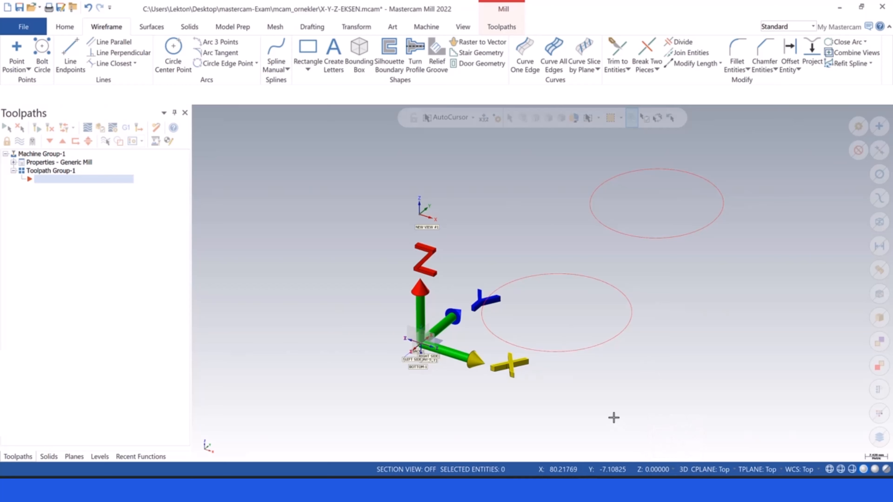
Draw a freeform line from the center of the lower circle to the center of the upper circle.
left_click(70, 53)
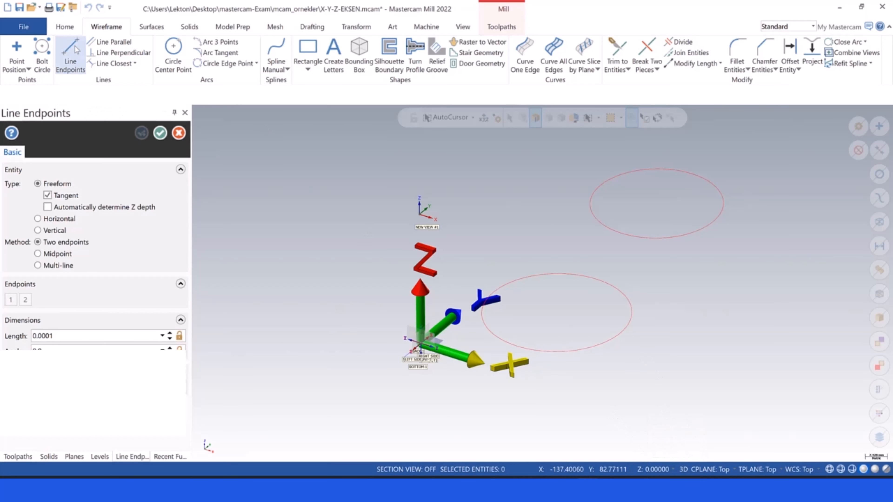
left_click(556, 313)
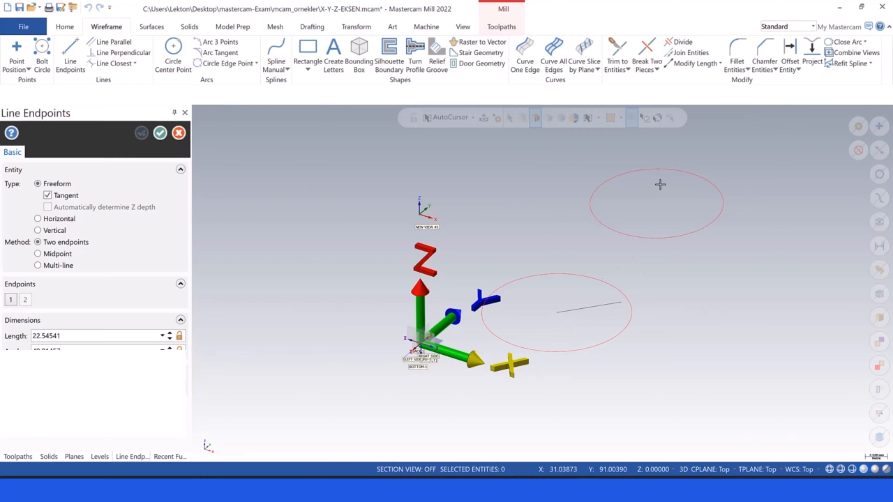
left_click(656, 204)
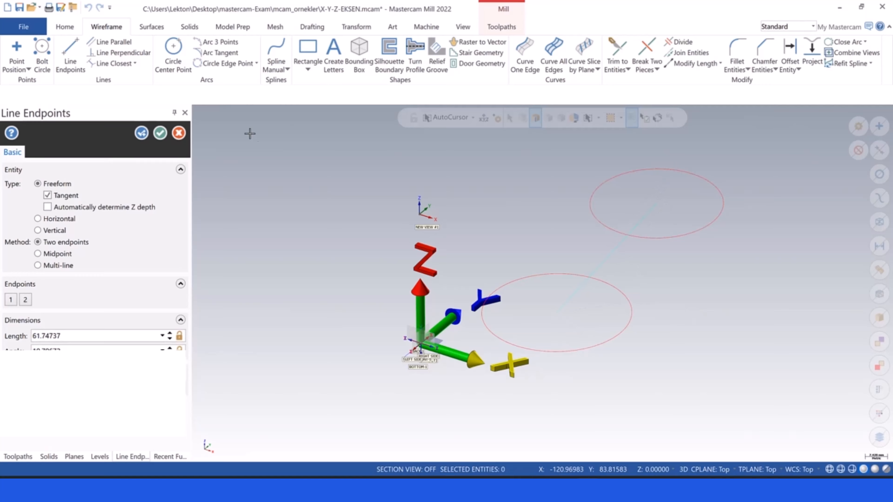
left_click(161, 133)
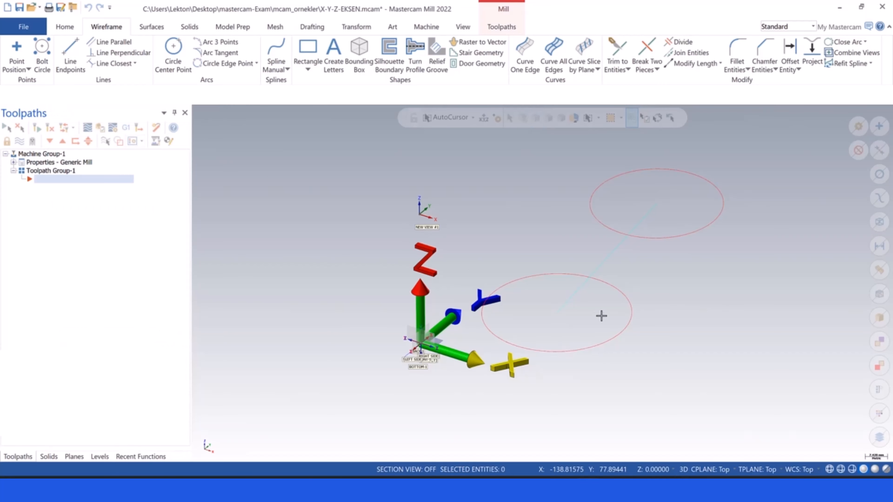
scroll(662, 310, "down", 1)
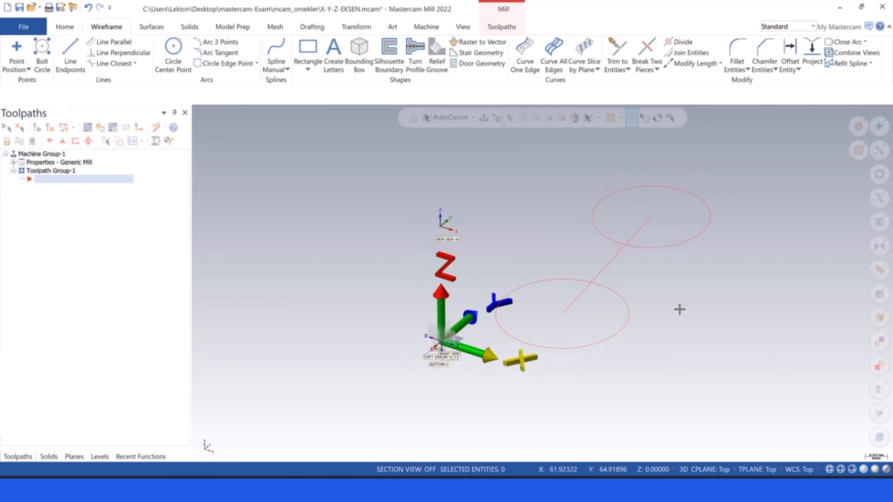
Examine the line connecting the two circles from several angles, and return to the isometric view.
middle_click_drag(680, 305, 678, 285)
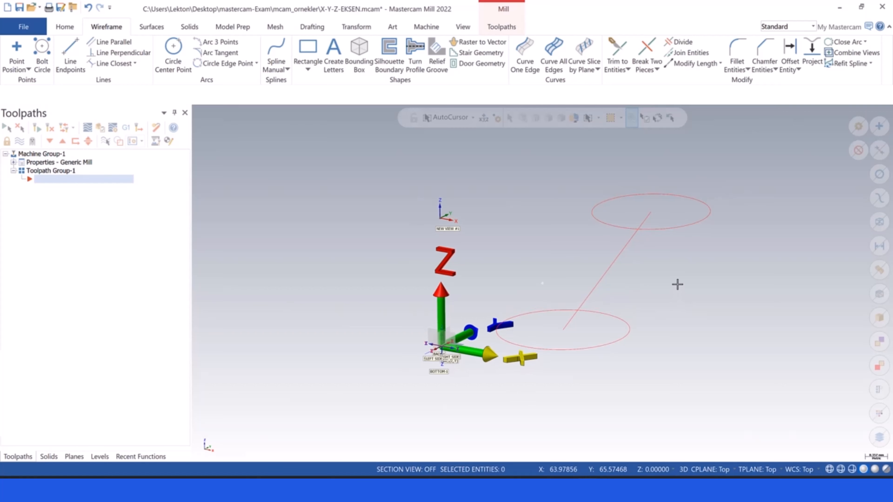
middle_click_drag(684, 302, 594, 238)
left_click_drag(733, 200, 552, 231)
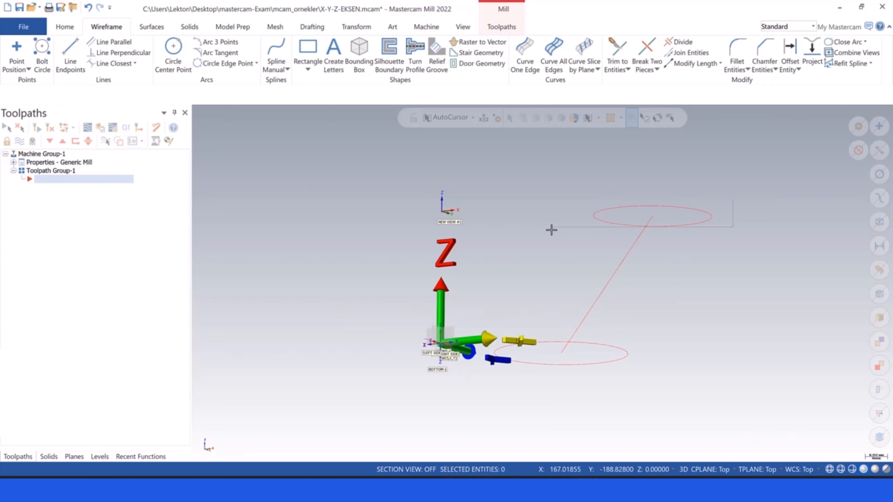
right_click(551, 230)
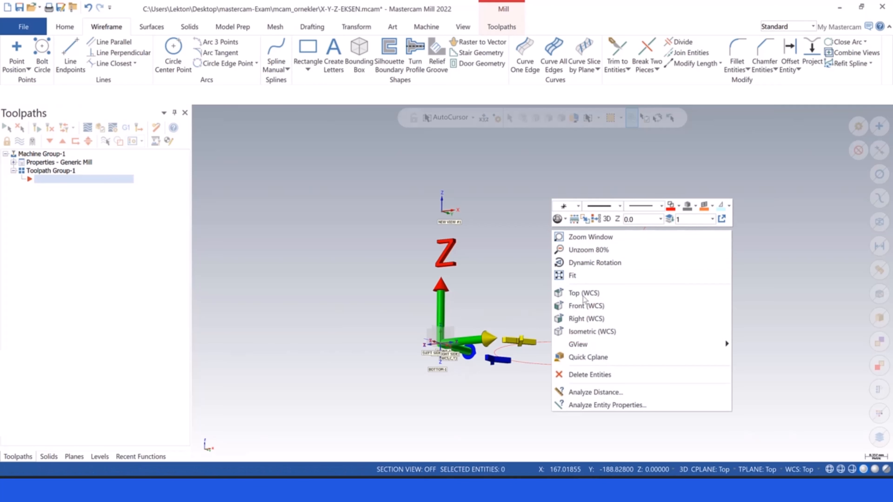
left_click(584, 333)
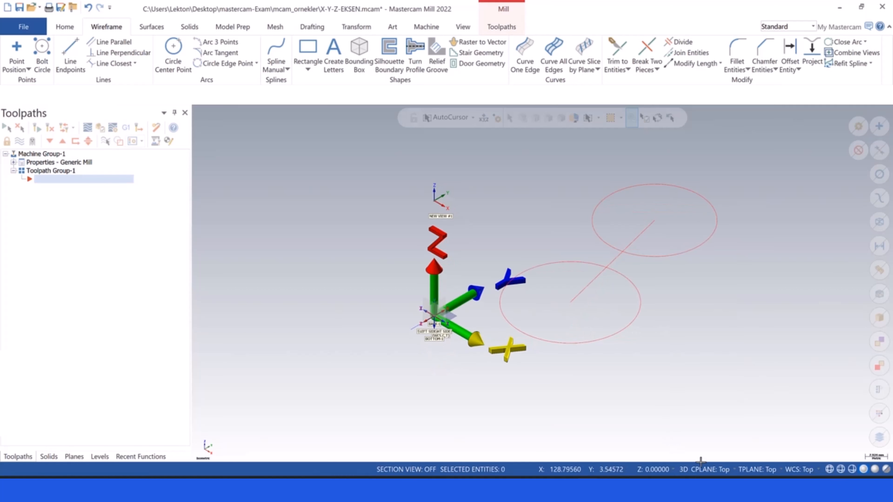
Set the construction plane to Front and draw a center-point circle about 45 mm in diameter beyond the X axis arrow.
left_click(707, 471)
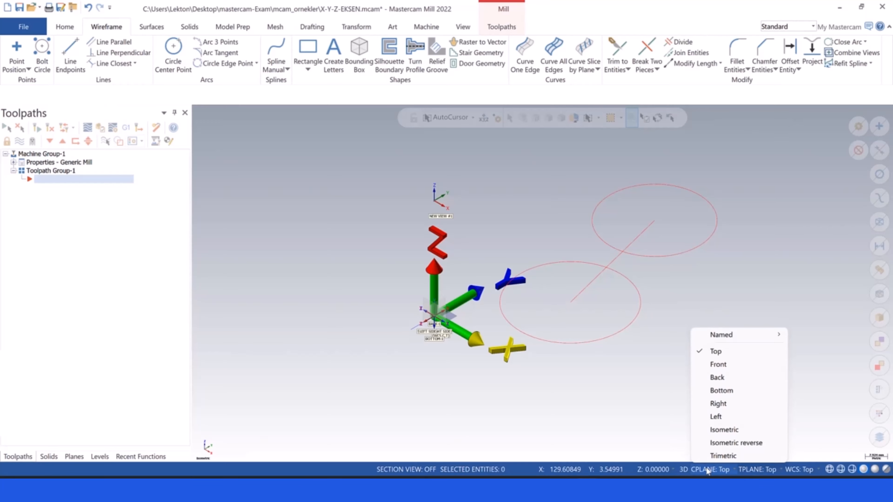
left_click(715, 365)
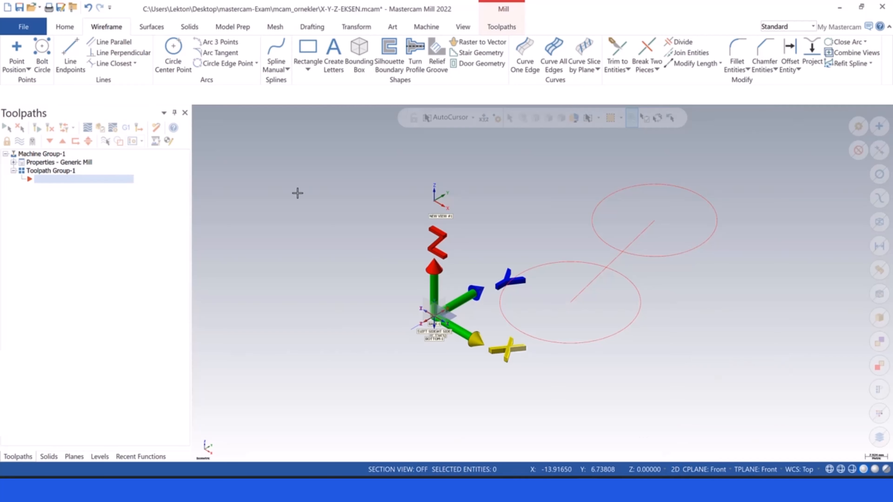
left_click(175, 52)
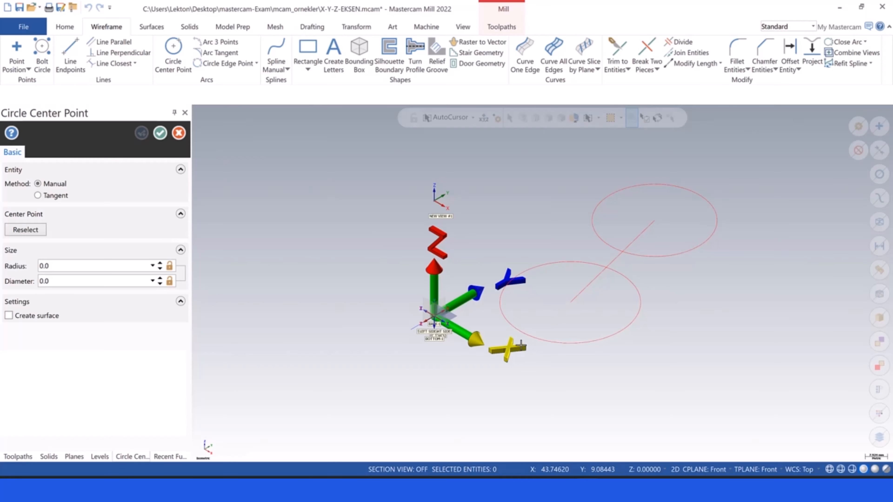
left_click(559, 373)
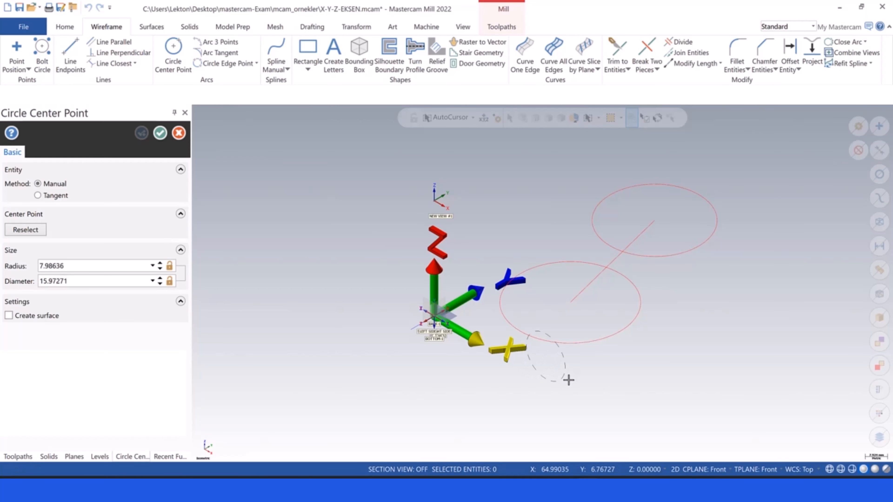
left_click(589, 393)
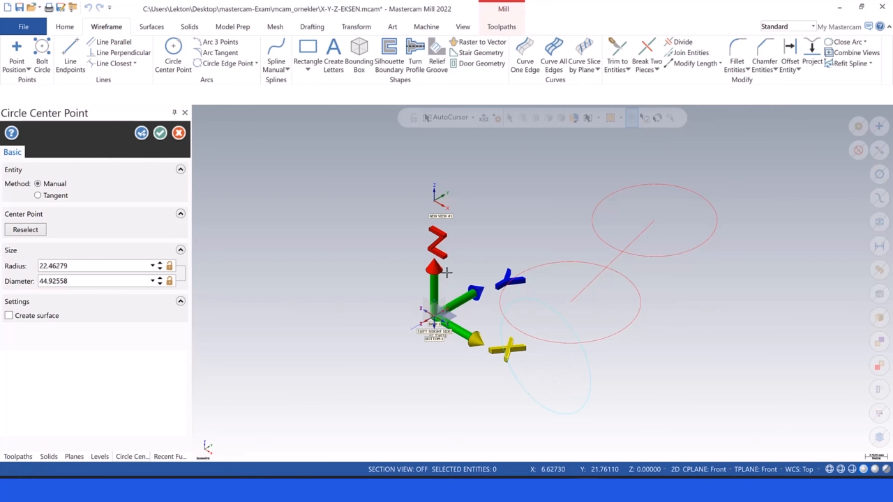
left_click(160, 133)
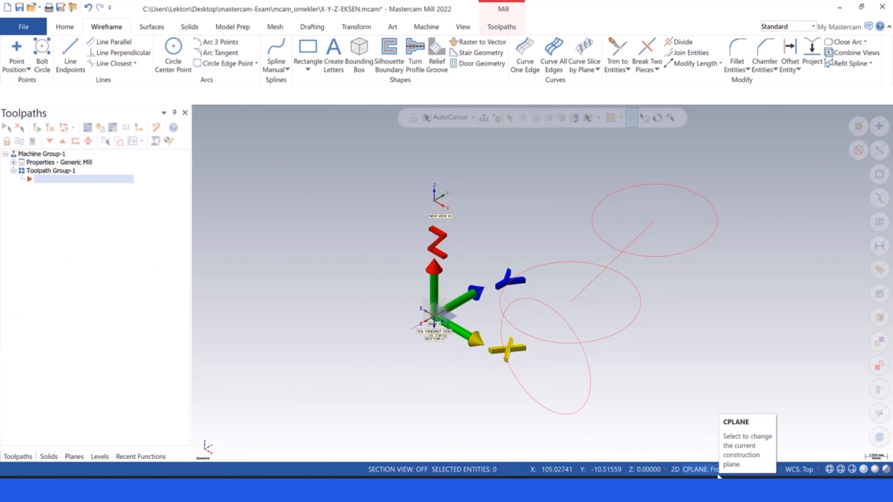
Set the construction plane to Right and draw a circle about 42 mm in diameter centered on the front-plane circle's center.
left_click(712, 471)
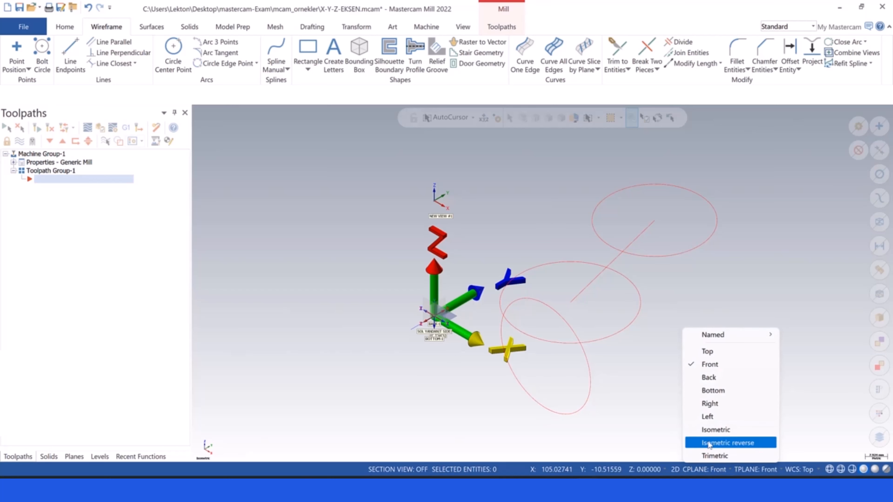
left_click(711, 405)
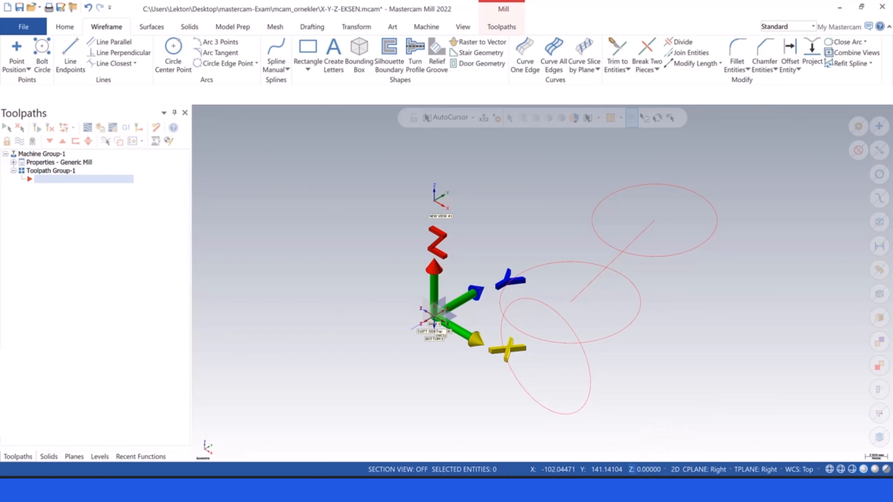
left_click(173, 49)
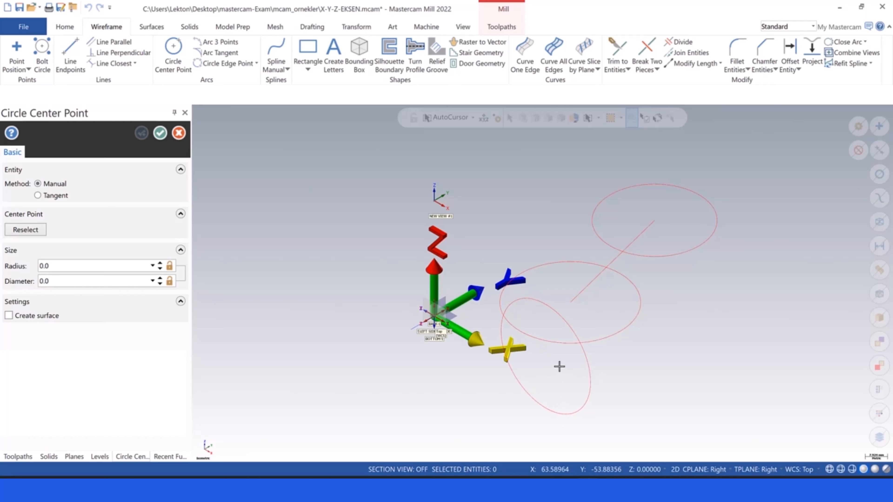
left_click(546, 357)
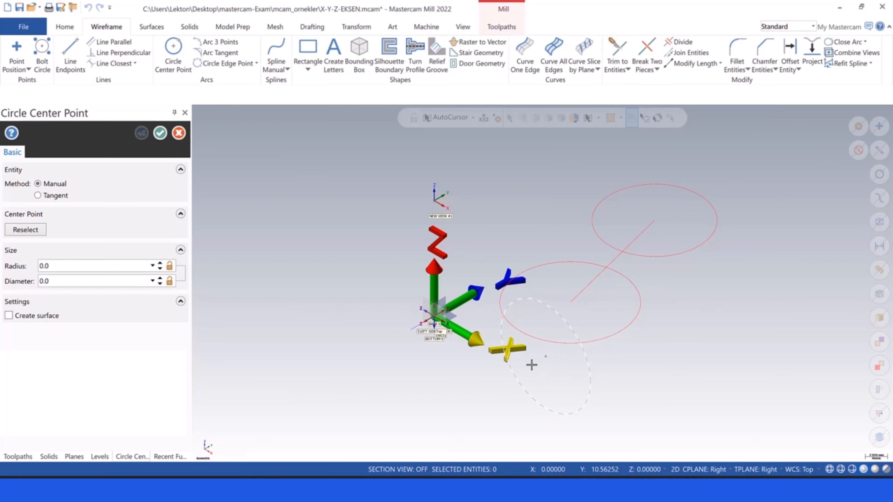
left_click(523, 382)
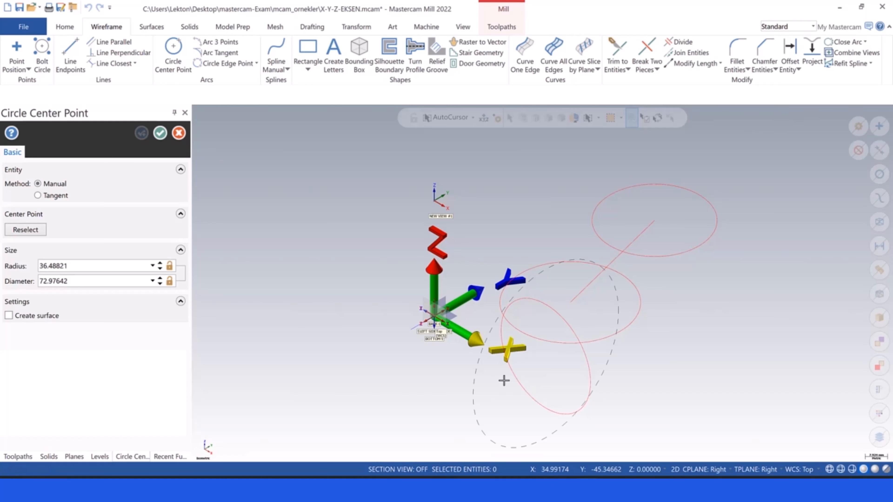
left_click(503, 380)
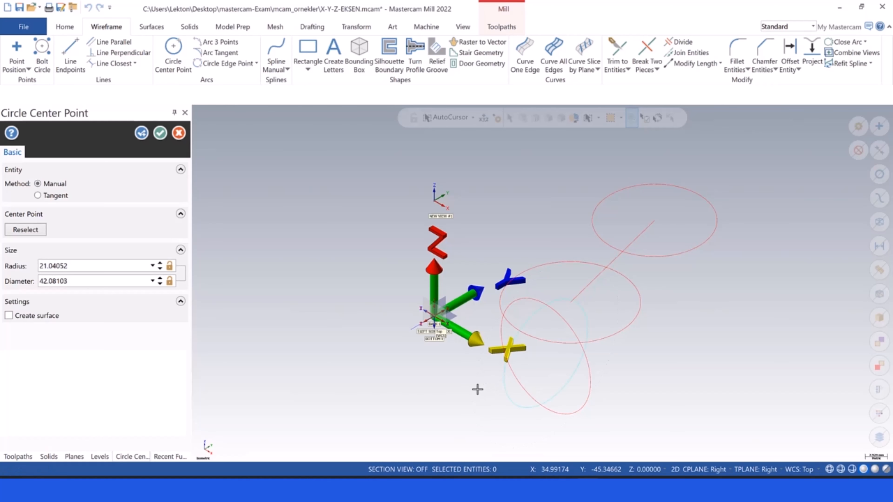
key("Return")
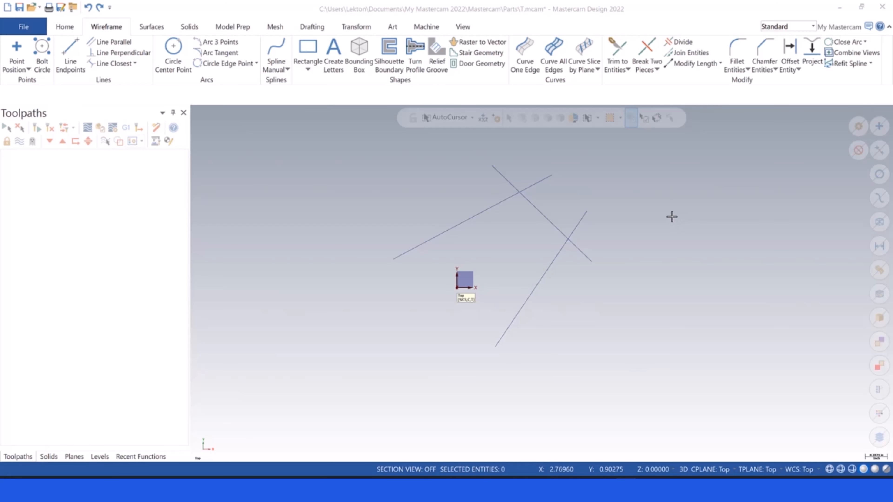
Try the Trim 3 entities method on the three crossing lines, picking the middle line last, and undo the trim.
left_click(618, 47)
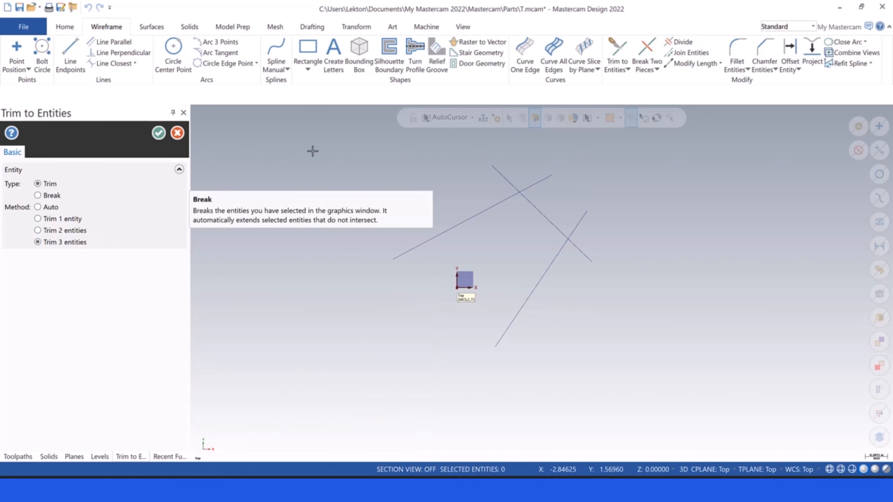
left_click(445, 231)
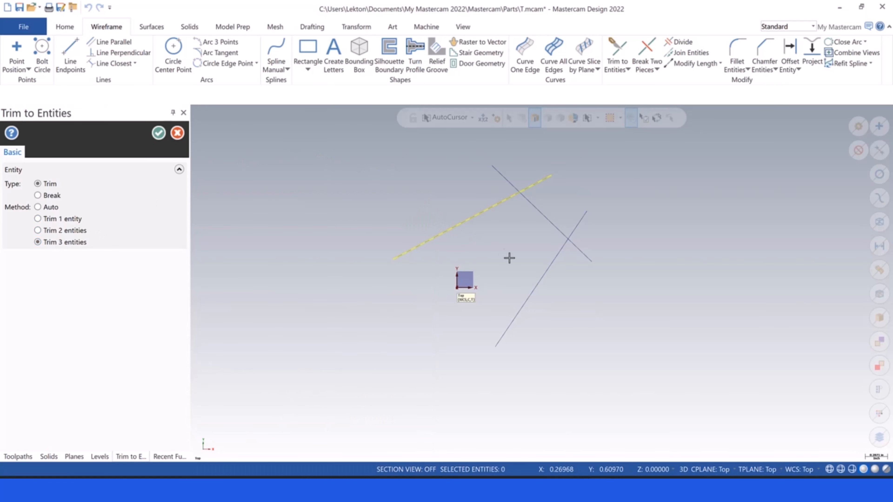
left_click(537, 284)
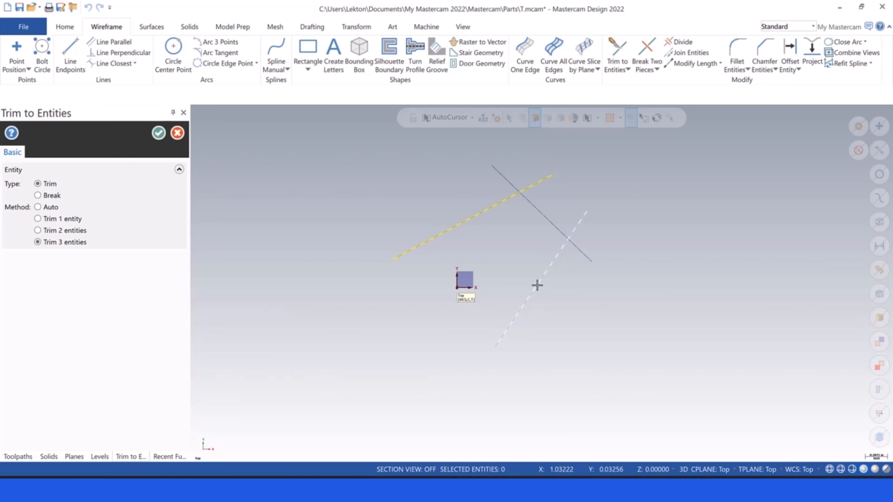
left_click(540, 215)
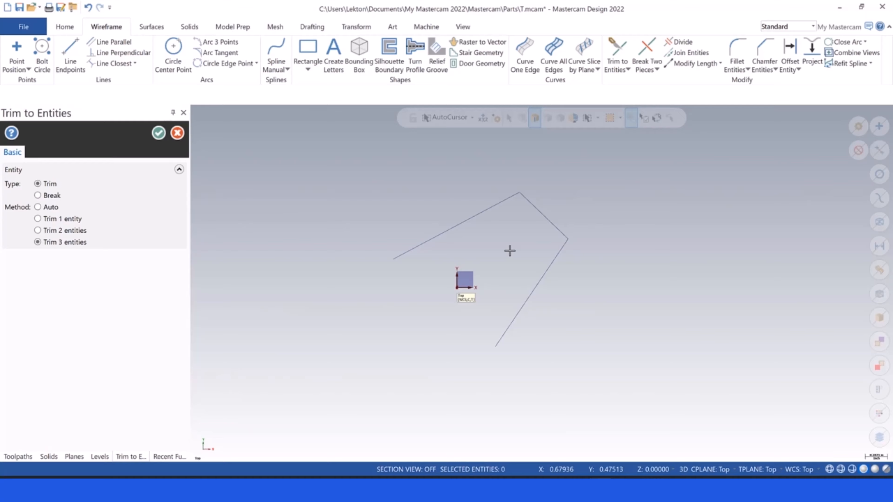
key("Escape")
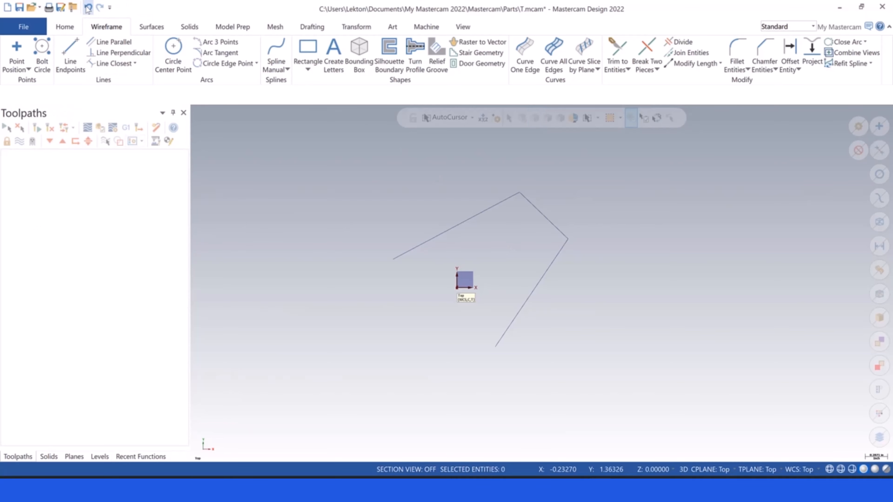
left_click(88, 7)
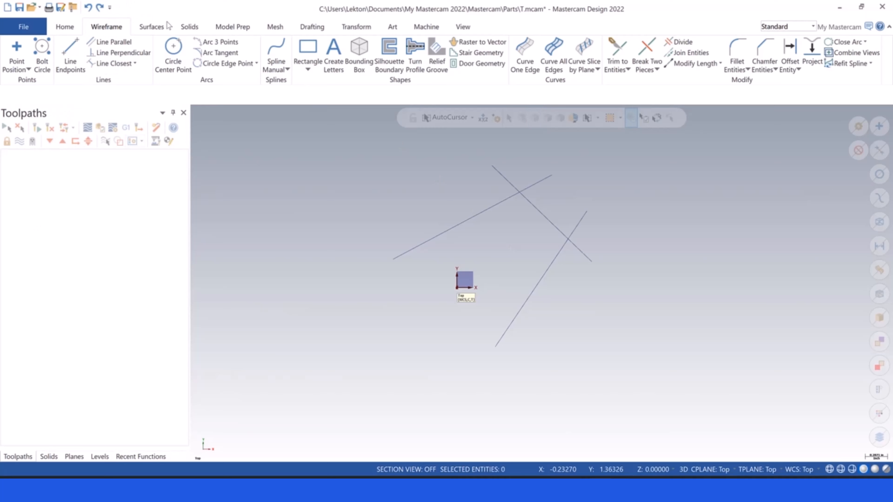
Draw two separate slanted freeform lines beside the three crossing lines.
left_click(73, 55)
left_click(723, 249)
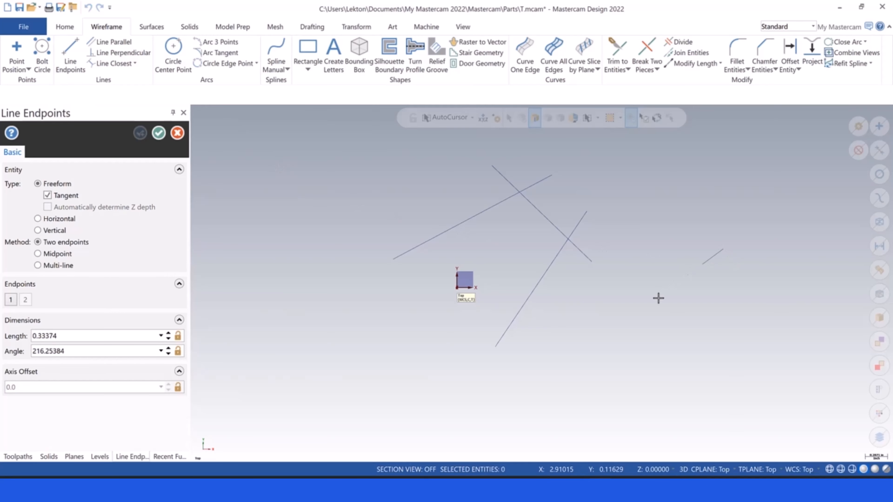
left_click(633, 324)
left_click(766, 269)
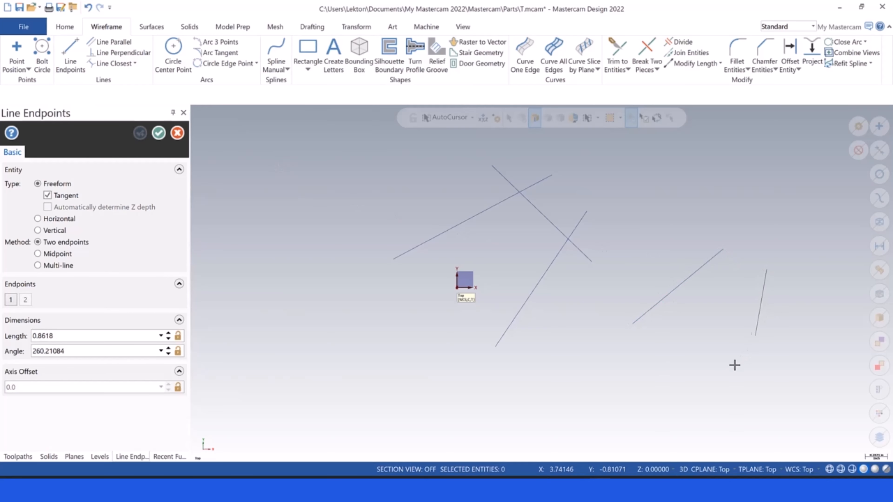
left_click(718, 378)
left_click(159, 132)
Draw a center-point circle overlapping the upper ends of the two new slanted lines.
left_click(173, 49)
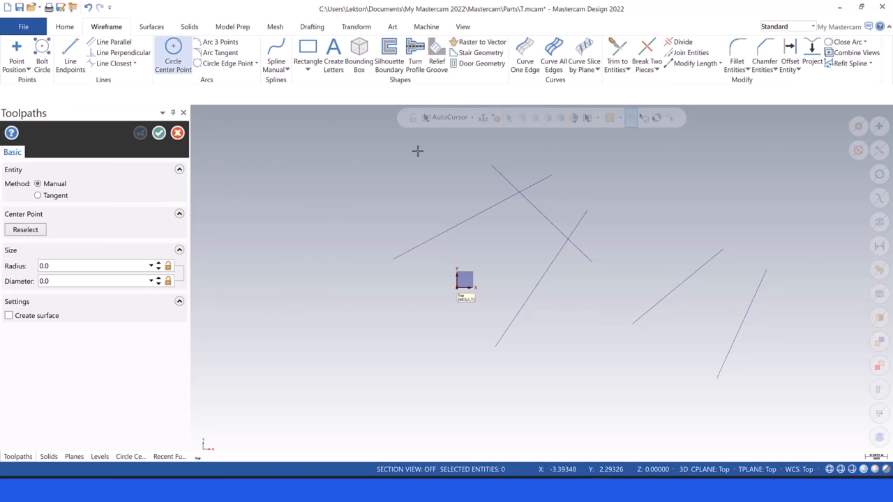
left_click(739, 256)
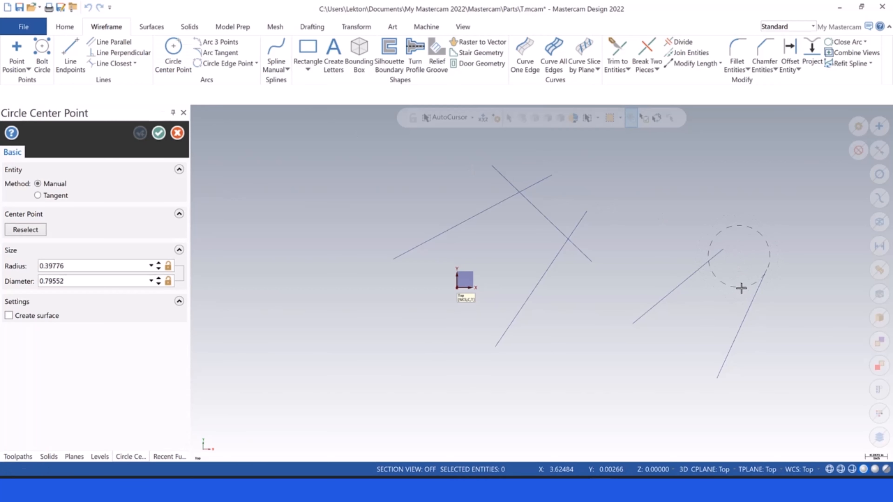
left_click(746, 295)
key("Return")
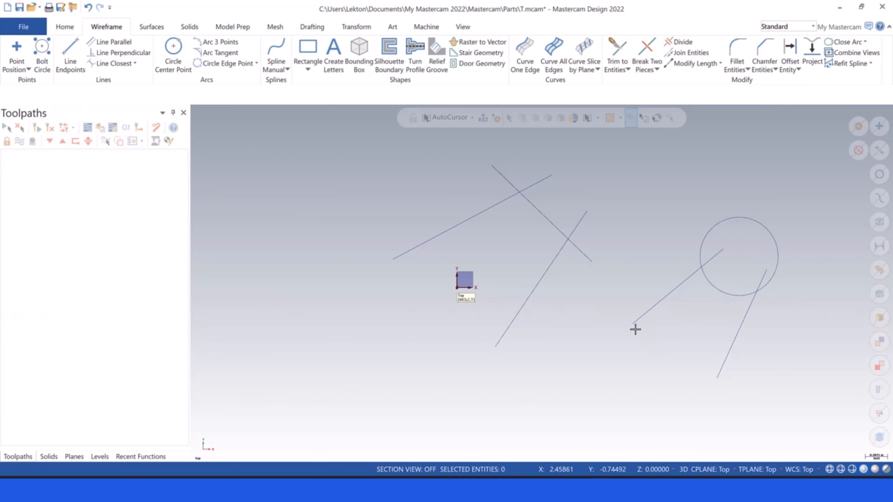
Try the Trim 3 entities method on the two slanted lines and the circle's lower arc, and undo the trim.
left_click(616, 53)
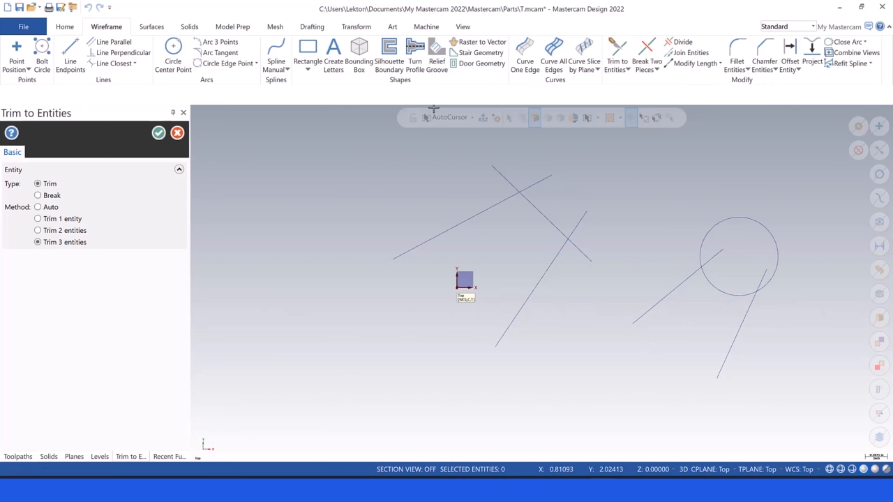
left_click(52, 243)
left_click(659, 303)
left_click(744, 319)
left_click(721, 294)
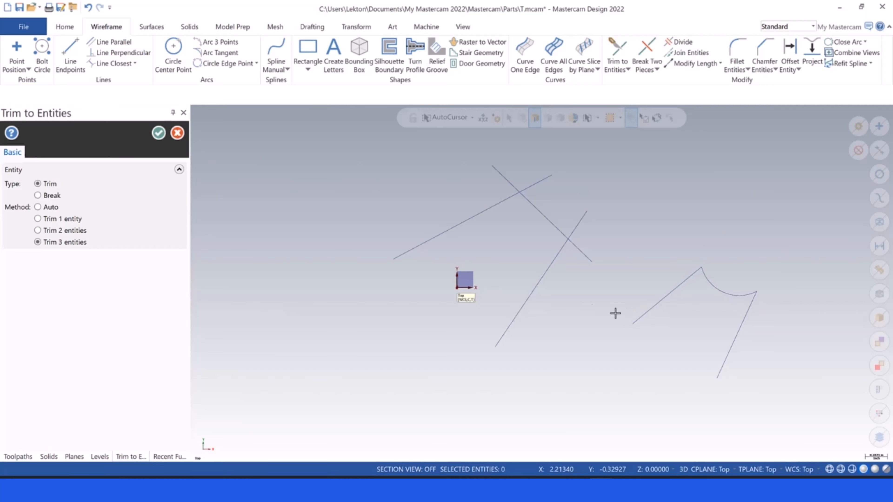
left_click(88, 7)
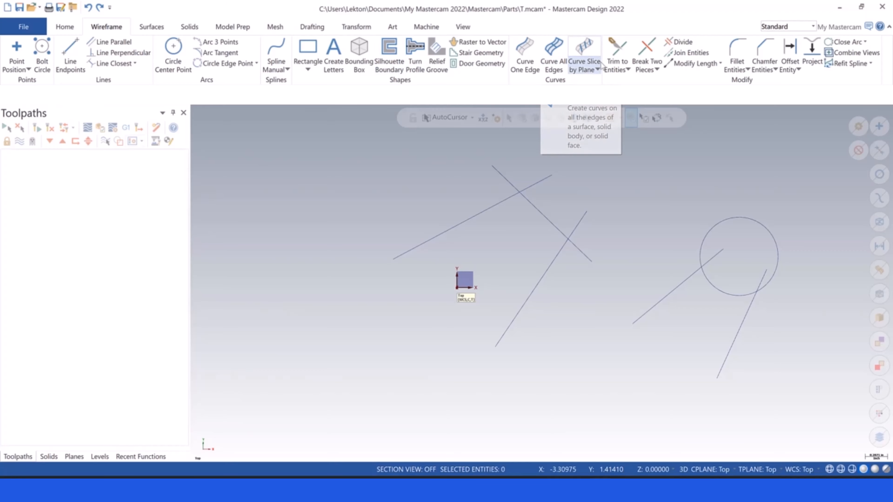
Use the Trim 2 entities method to trim the crossing lines pairwise into two corners, keeping the middle segment.
left_click(622, 51)
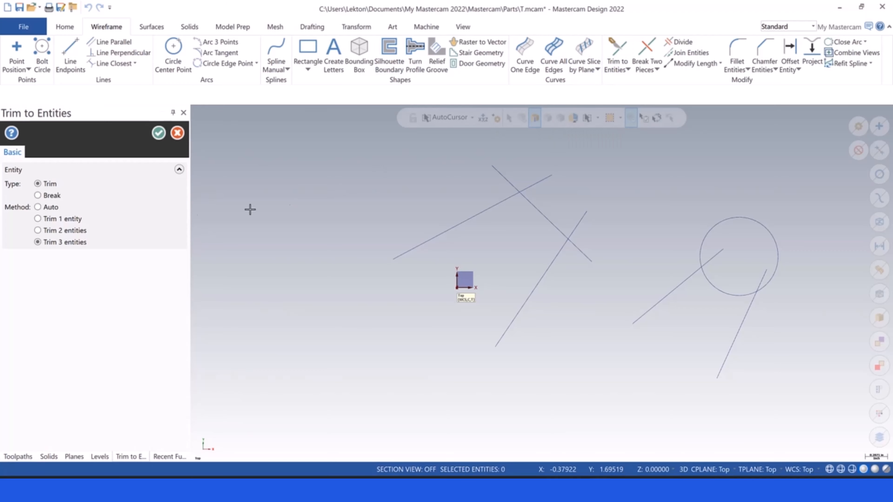
left_click(61, 232)
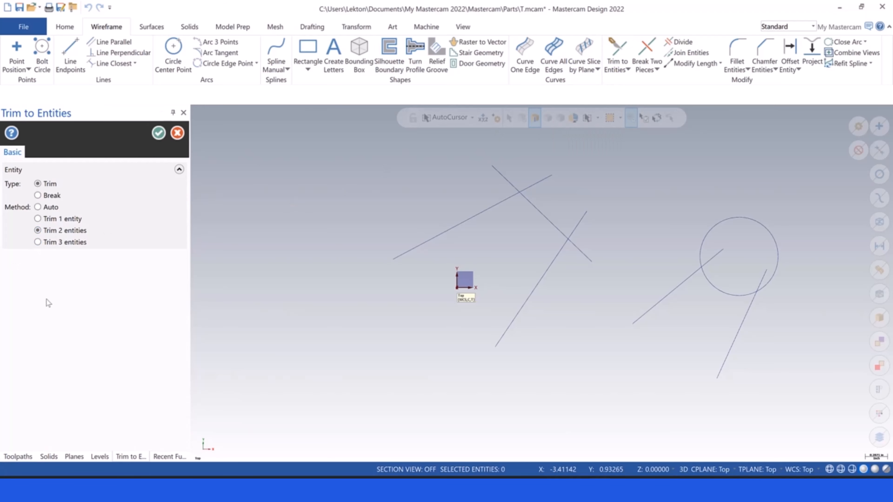
mouse_move(59, 237)
left_click(467, 218)
left_click(531, 209)
left_click(546, 219)
left_click(547, 270)
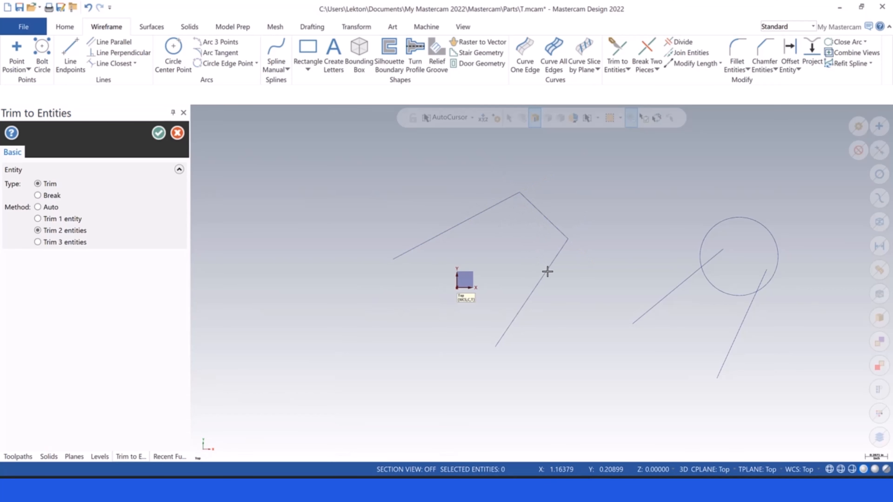
Trim the two slanted lines to the circle's lower arc pairwise with the Trim 2 entities method.
left_click(681, 284)
left_click(713, 286)
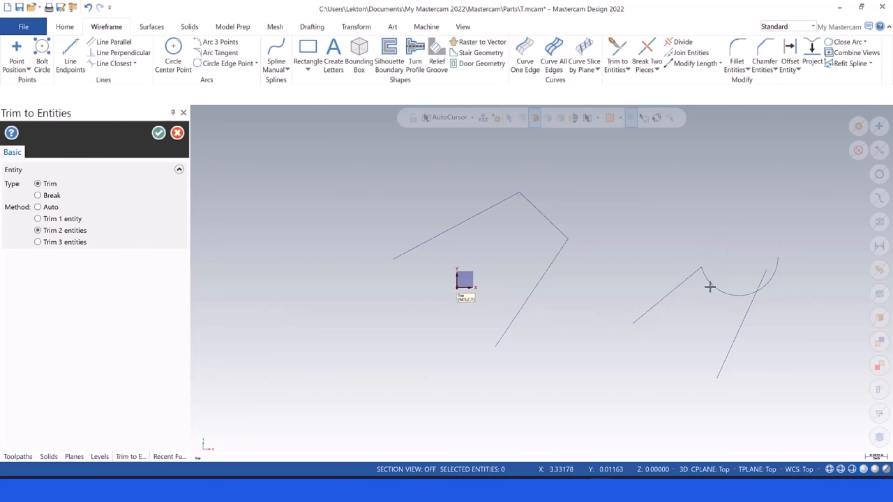
left_click(728, 295)
left_click(742, 324)
Undo all Trim 2 entities trims on the three crossing lines and on the circle with its two lines.
left_click(88, 7)
left_click(88, 7)
left_click(88, 7)
left_click(88, 7)
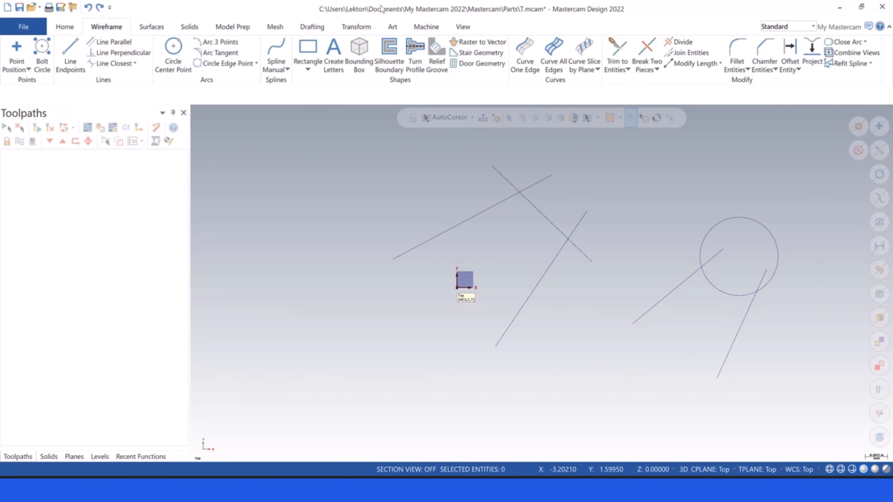
Use the Trim 1 entity method to trim the left crossing line back to the middle line, keeping its long lower part.
left_click(612, 50)
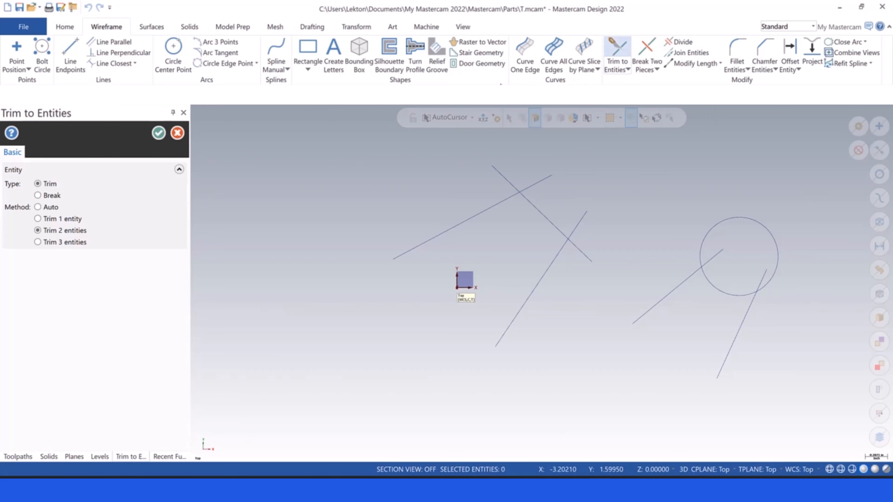
left_click(53, 221)
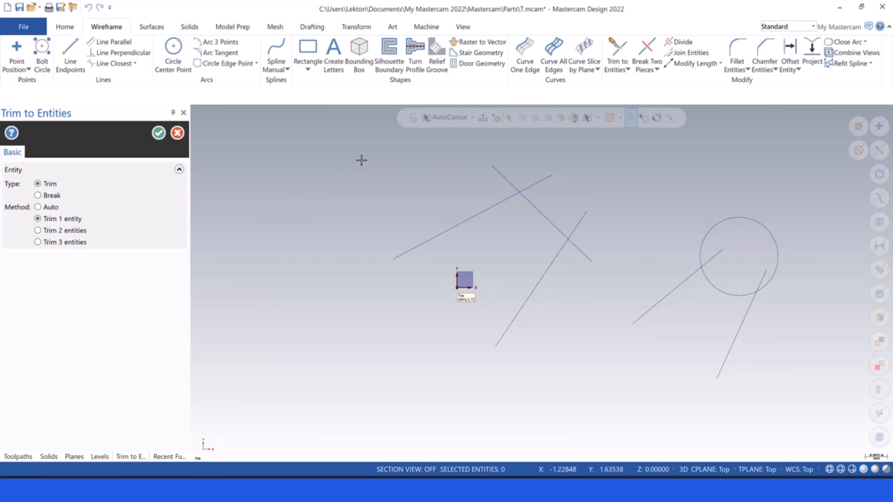
left_click(485, 211)
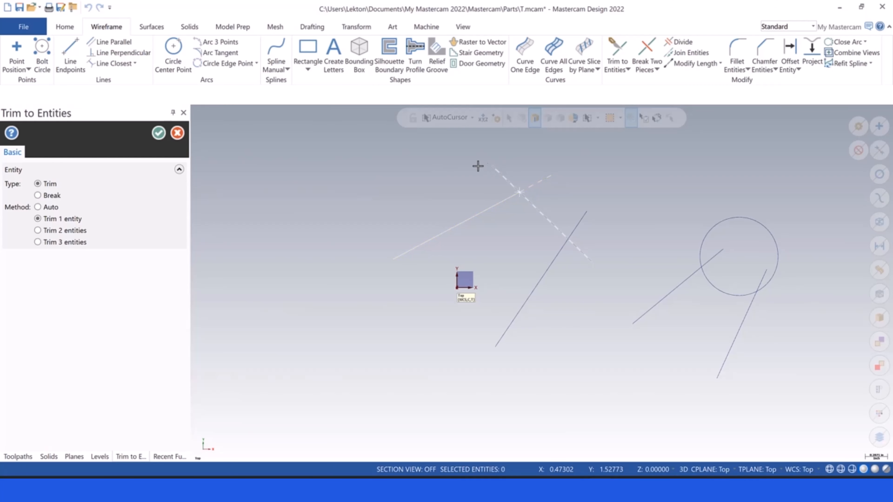
left_click(503, 177)
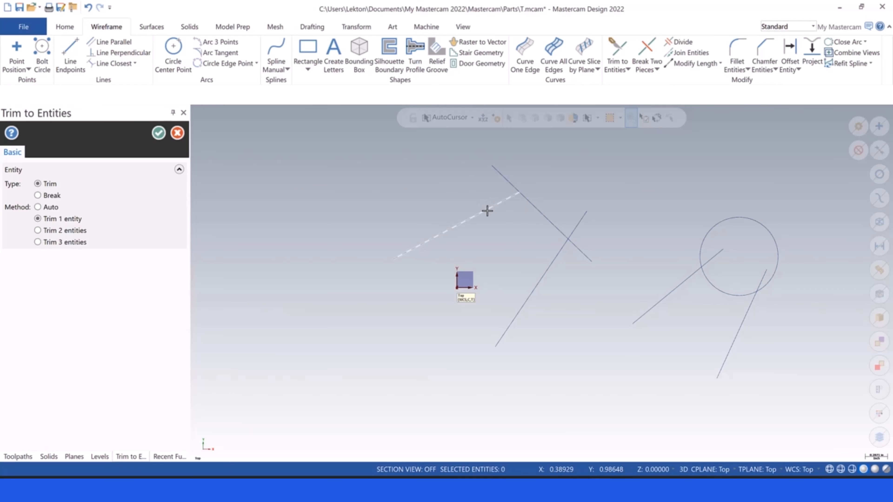
Trim the middle and right lines to each other and the middle line's upper end to the left line with Trim 1 entity.
left_click(550, 224)
left_click(578, 224)
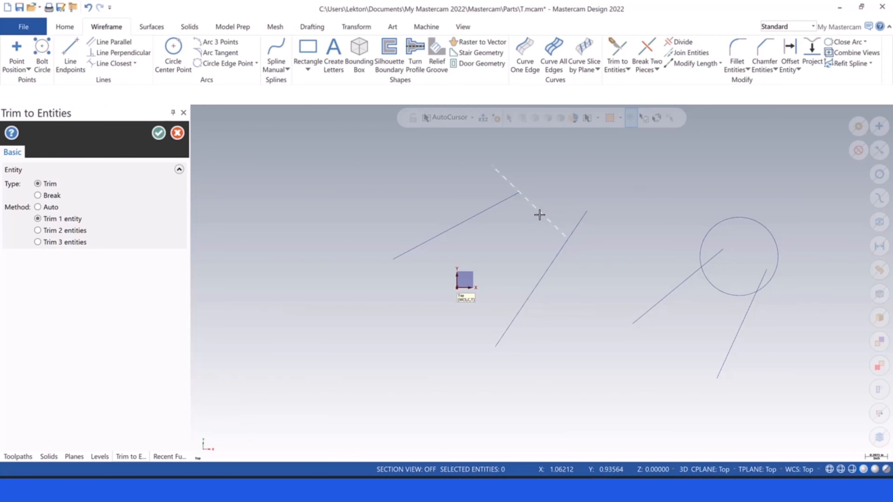
left_click(551, 265)
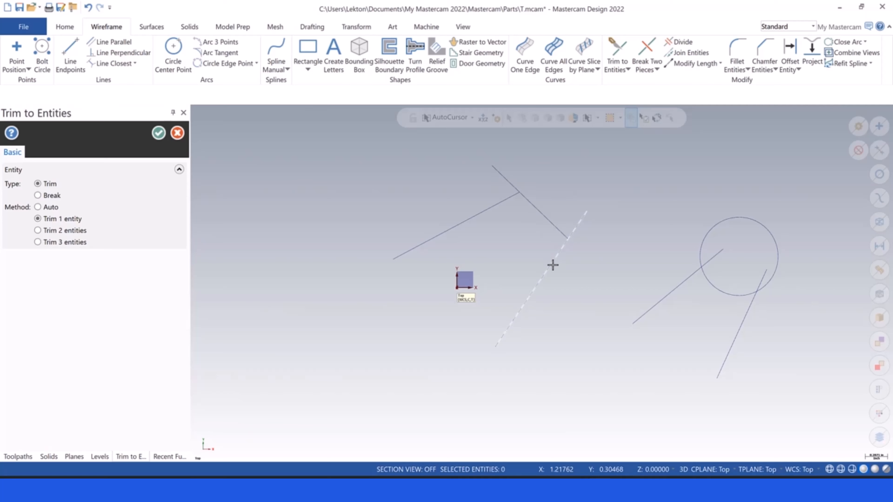
left_click(548, 222)
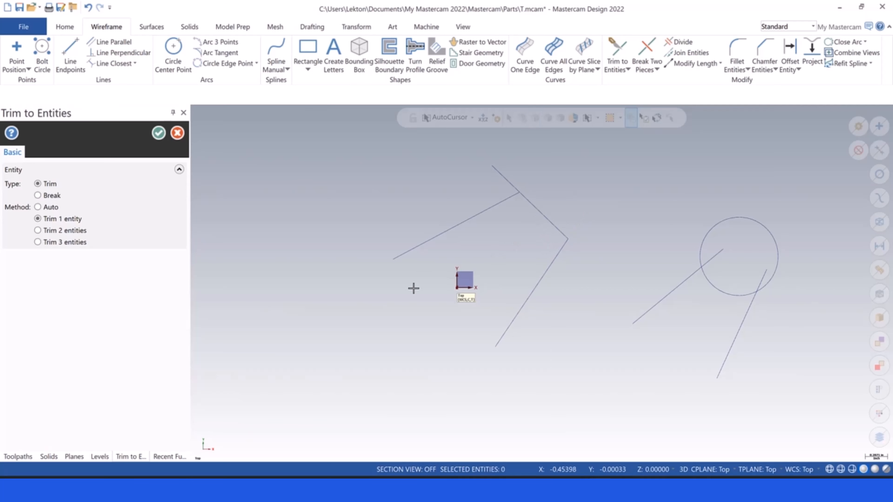
left_click(528, 200)
left_click(498, 202)
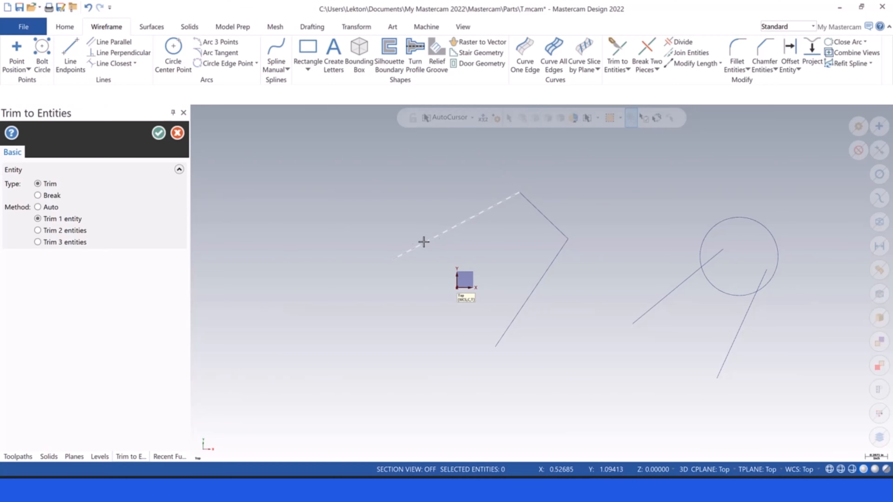
left_click(159, 133)
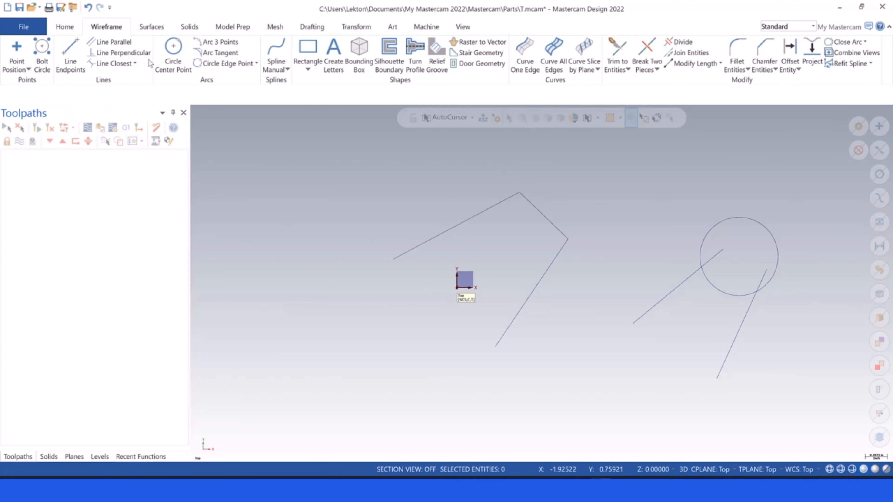
Undo the Trim 1 entity trims on the three crossing lines.
left_click(87, 12)
left_click(87, 12)
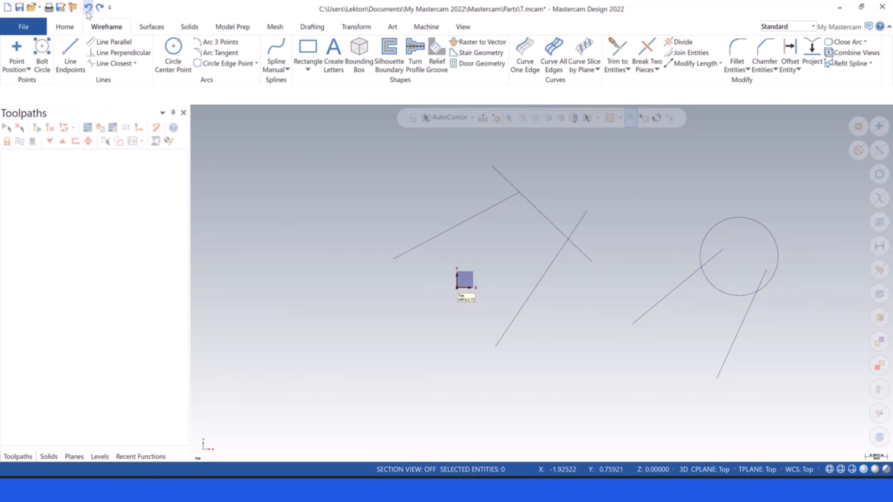
left_click(87, 12)
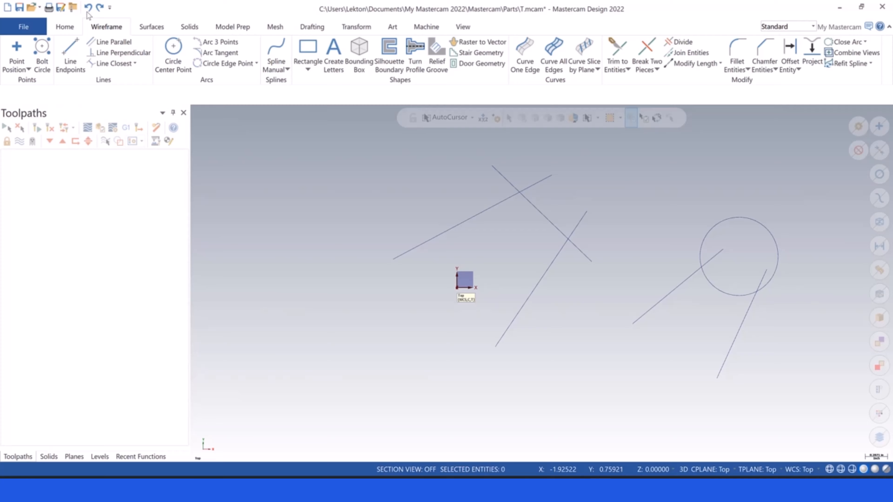
Break the left crossing line at the middle line, using the Break type with the Trim 1 entity method.
left_click(617, 49)
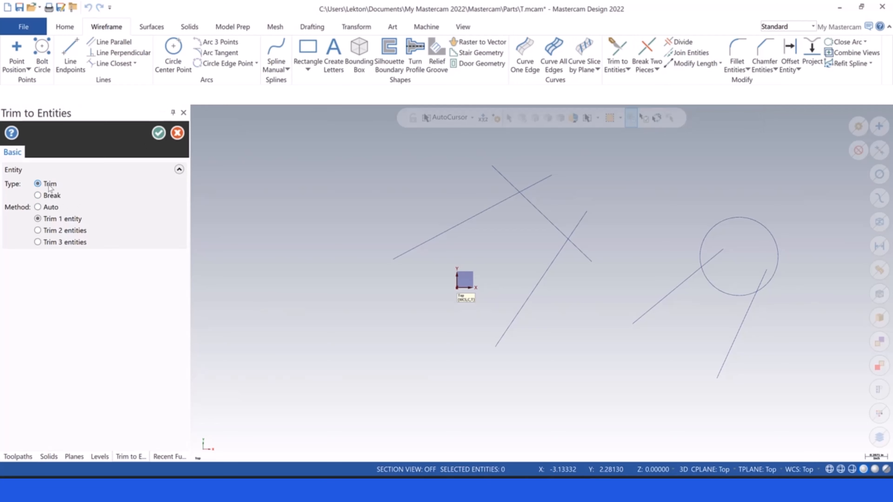
left_click(49, 197)
left_click(482, 212)
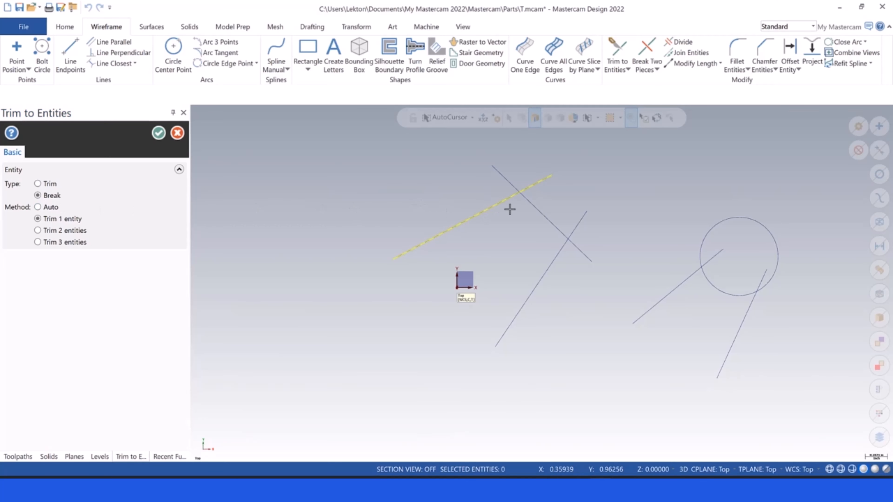
left_click(532, 210)
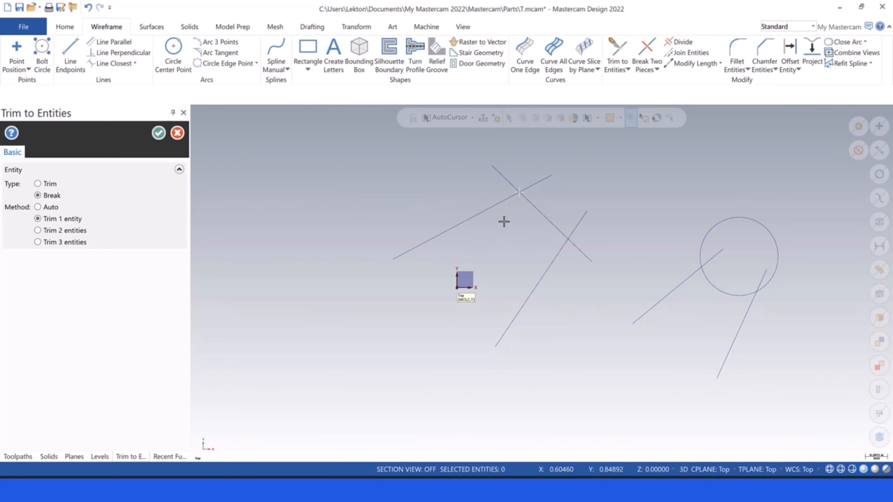
key("Escape")
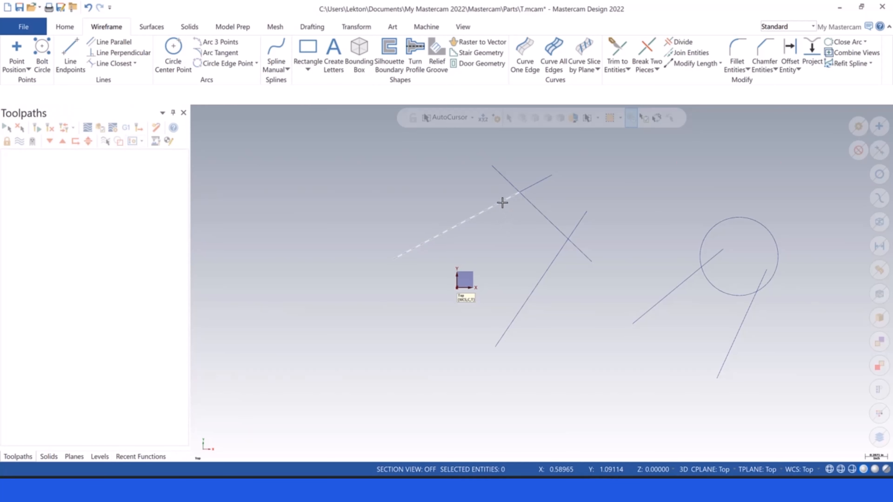
Select the left line's pieces and the middle line in turn to check which of them is split at the intersection.
left_click(536, 183)
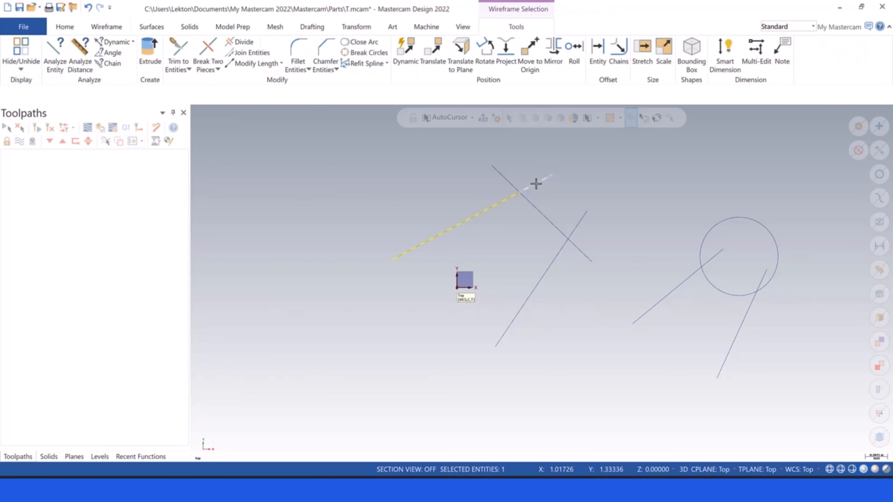
left_click(535, 183)
key("Escape")
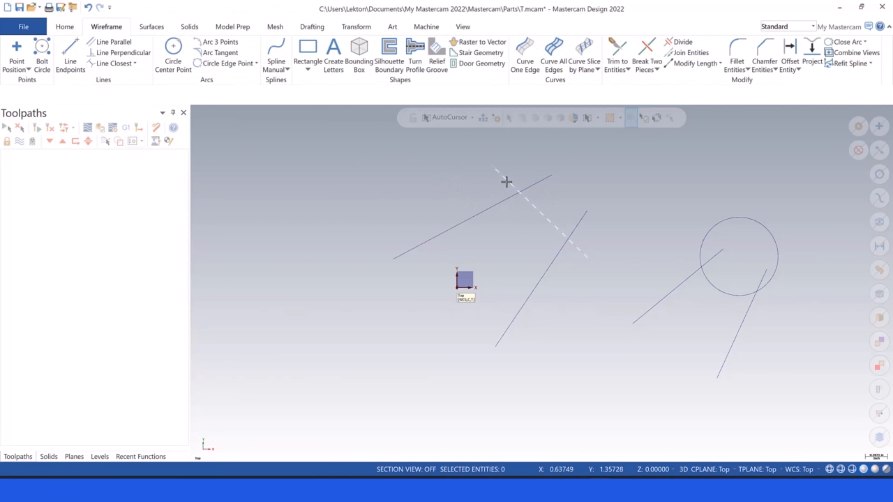
left_click(507, 182)
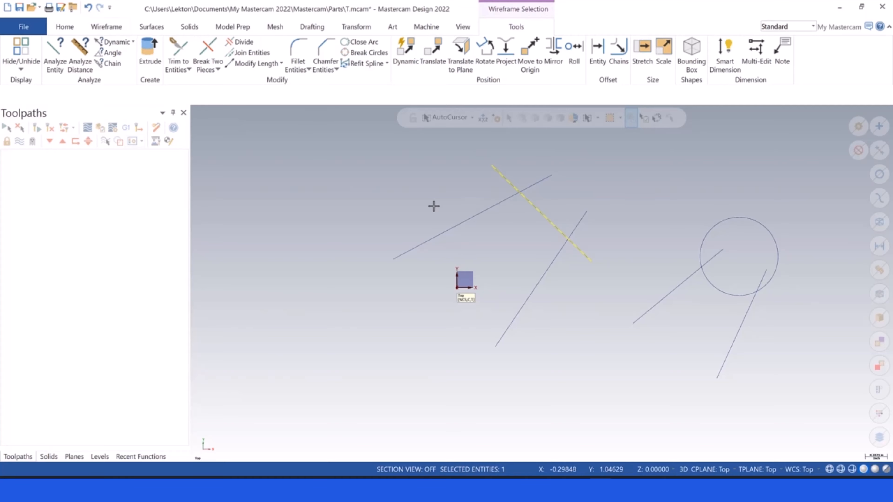
key("Escape")
left_click(500, 178)
key("Escape")
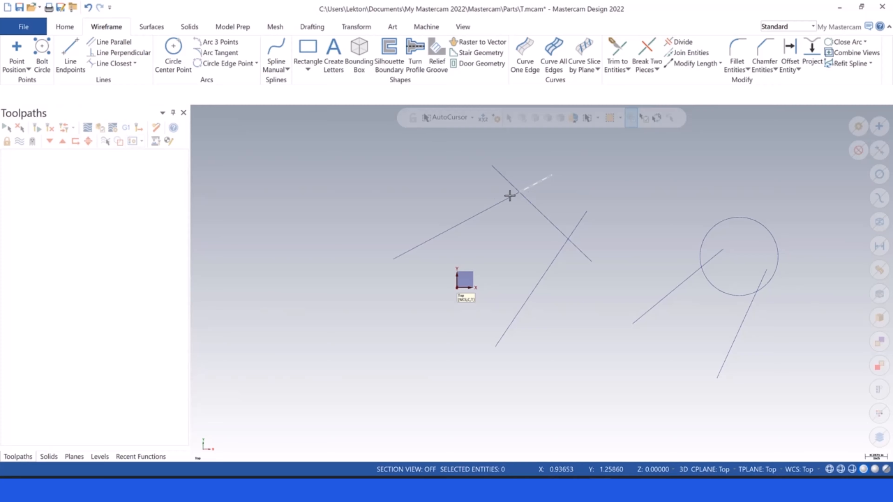
Undo the single-line break, and break the three crossing lines at both intersections with the Break type and Trim 3 entities.
left_click(618, 51)
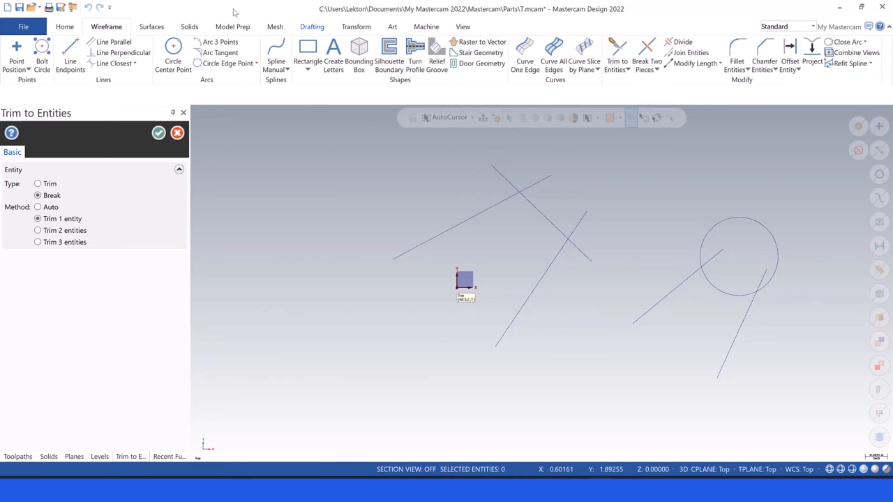
left_click(88, 8)
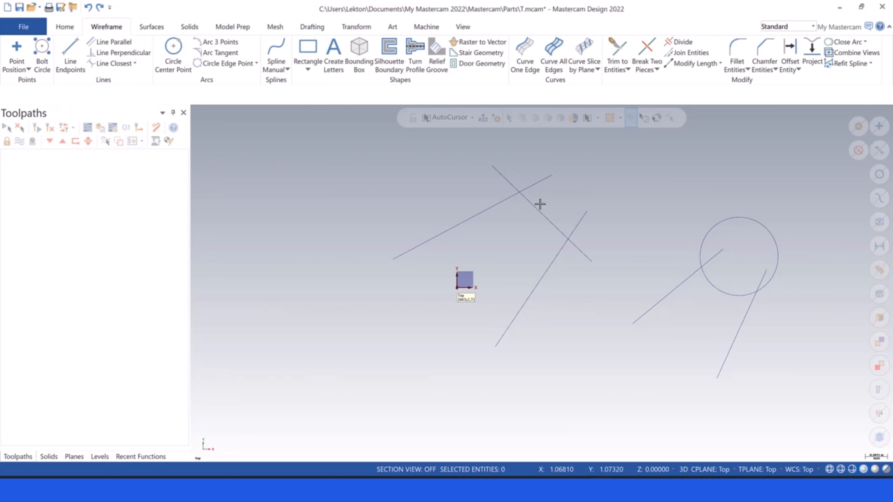
left_click(618, 51)
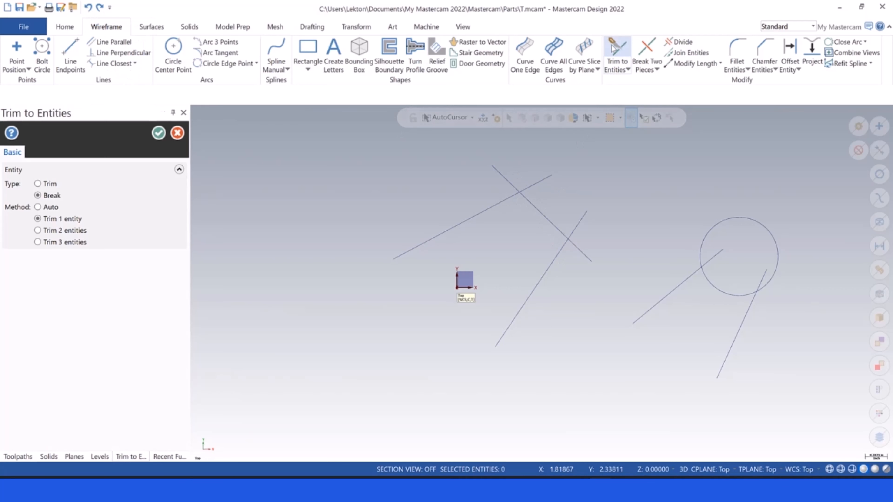
left_click(37, 242)
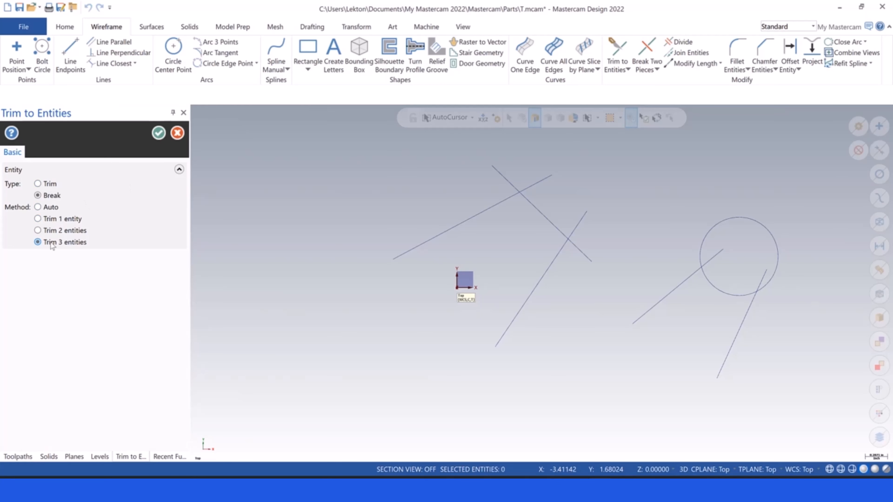
left_click(479, 214)
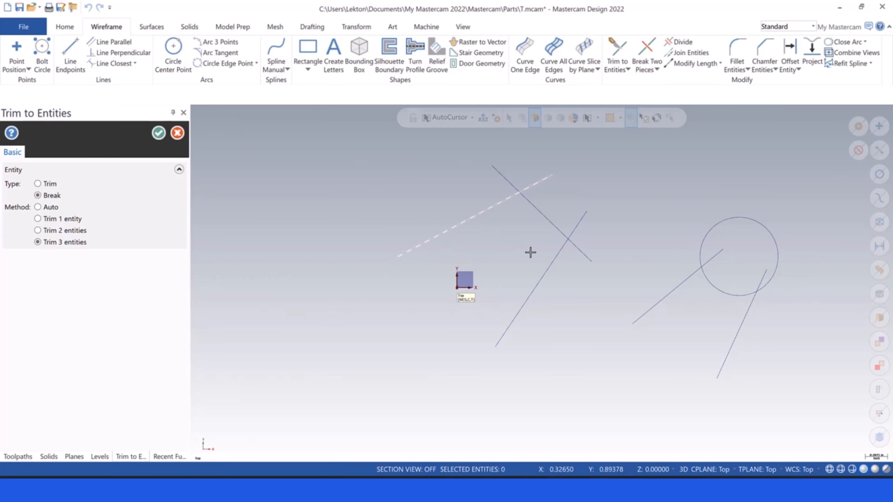
left_click(550, 267)
left_click(546, 217)
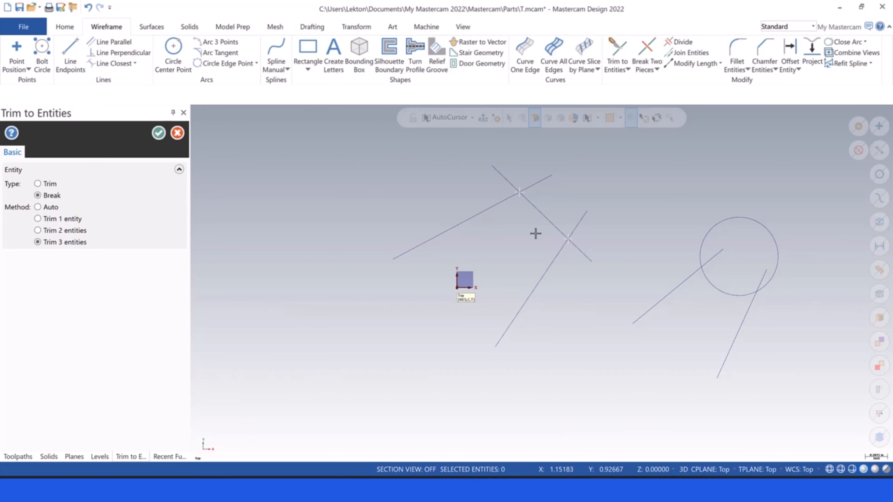
key("Escape")
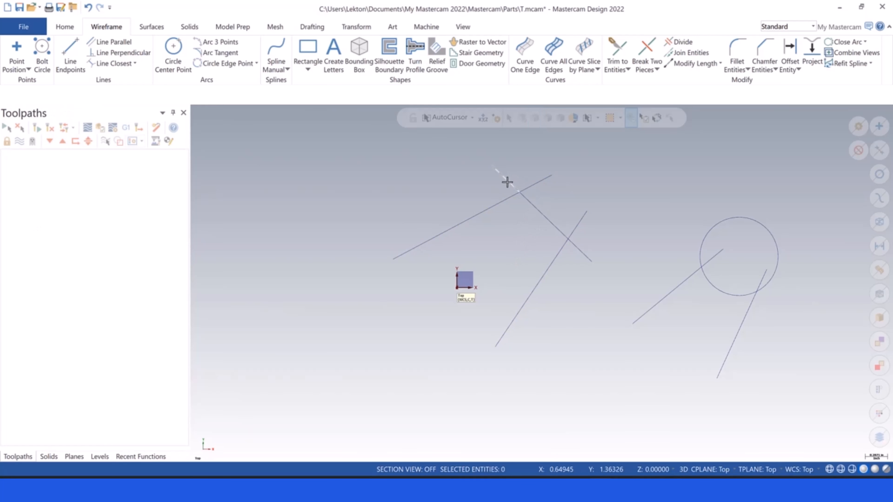
Select the middle line's central piece between the two intersections to check the break, and clear the selection.
left_click(540, 211)
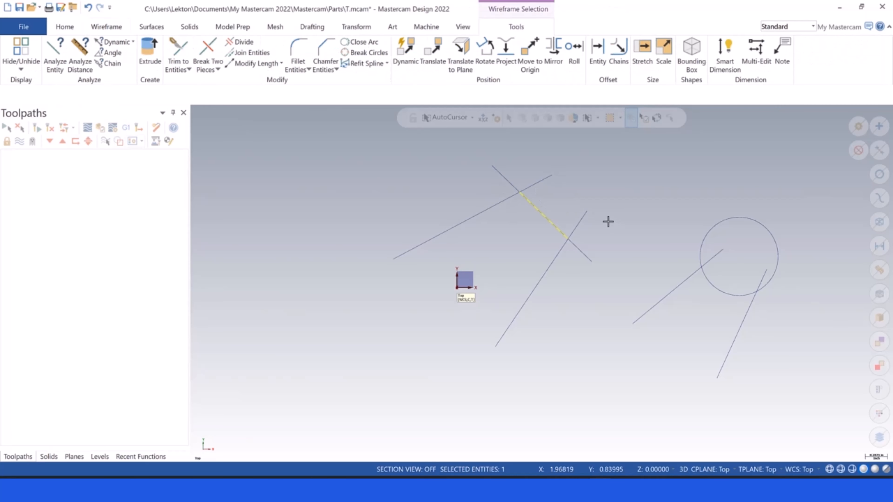
key("Delete")
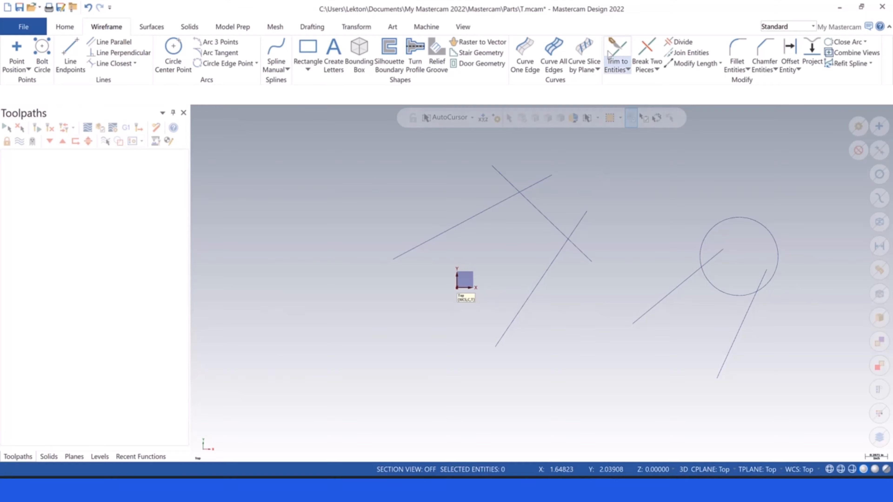
left_click(618, 49)
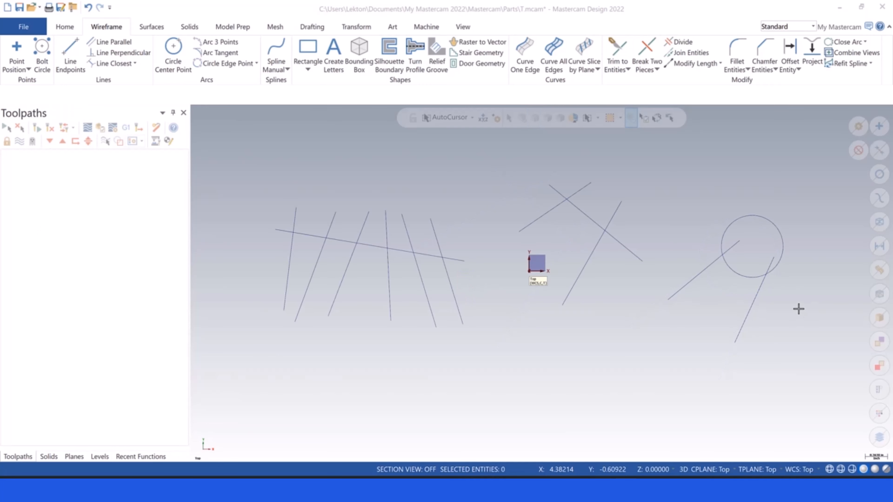
Use Divide with the Trim type to remove the overhanging upper ends of the three crossing lines.
left_click(673, 43)
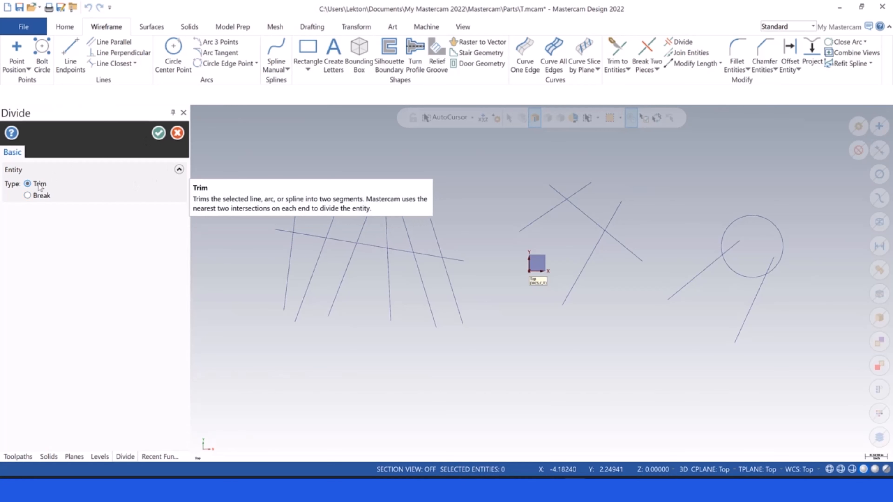
left_click(581, 188)
left_click(555, 190)
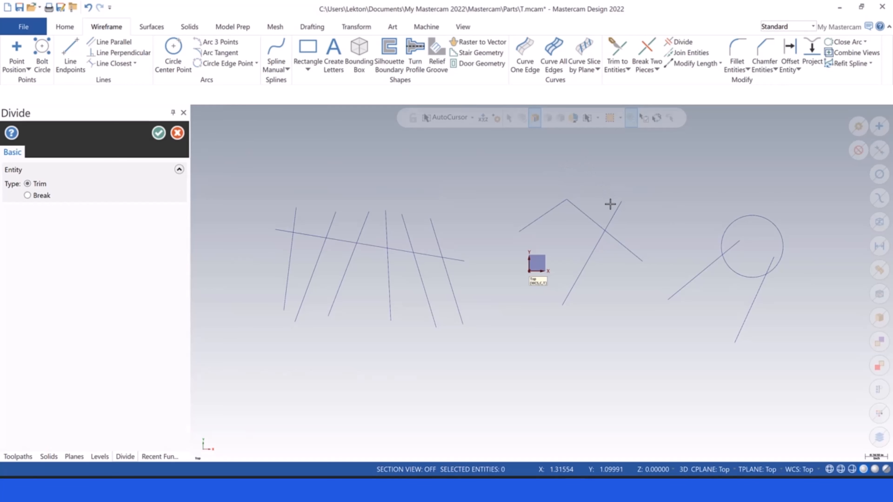
left_click(615, 211)
Undo the Divide trims on the three crossing lines.
left_click(88, 7)
left_click(87, 8)
left_click(87, 7)
left_click(88, 8)
key("Escape")
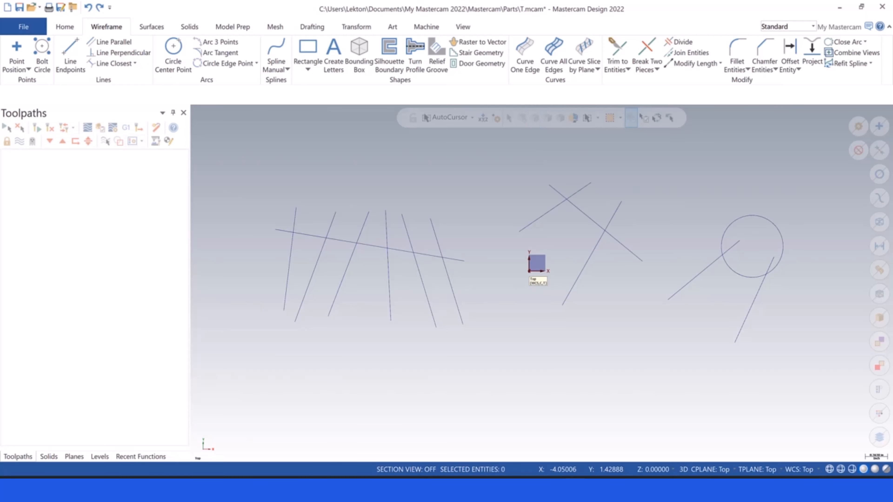
Use Divide with the Break type to break the circle and its two crossing lines at their intersections.
left_click(676, 42)
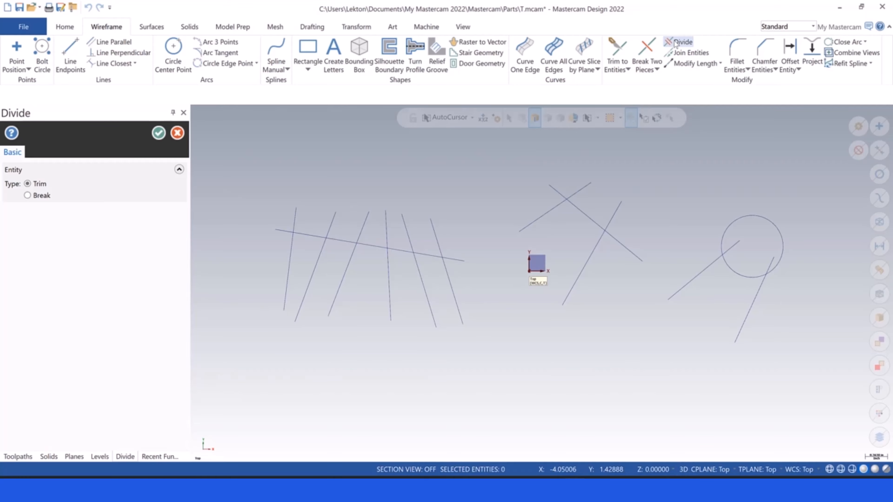
left_click(28, 195)
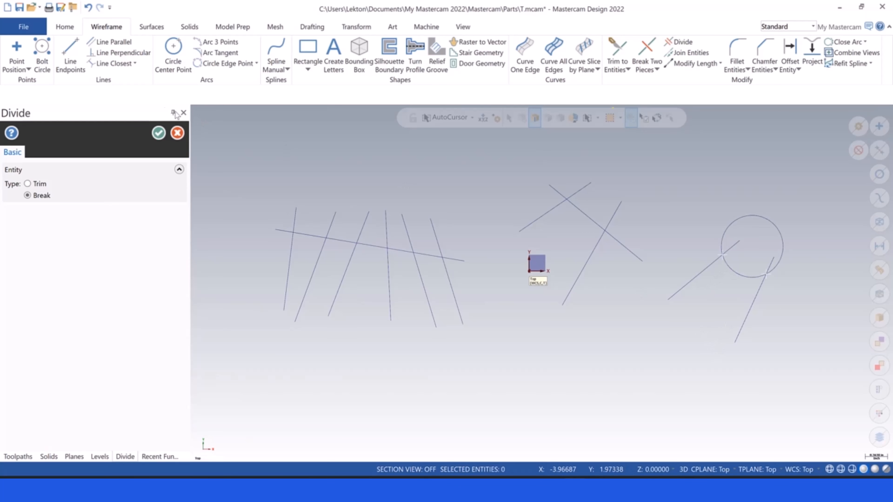
left_click(159, 133)
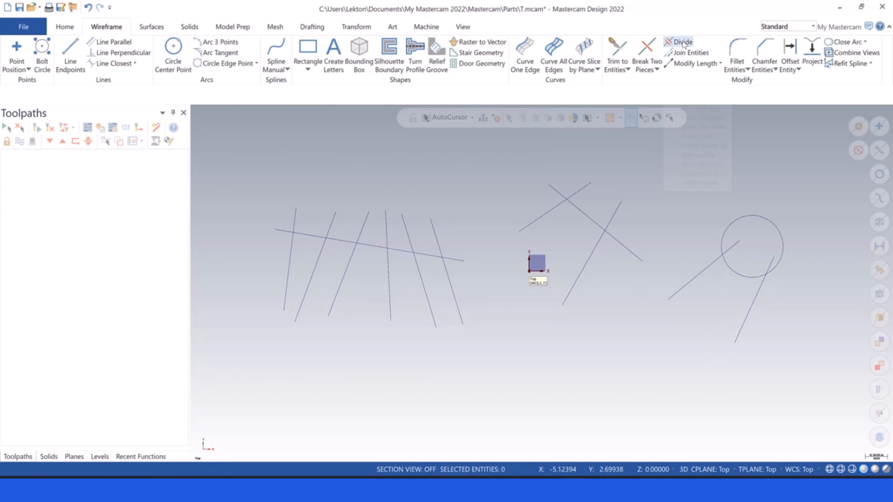
Undo the Divide breaks and step back through the earlier edits to the lower line crossing the middle line.
left_click(88, 8)
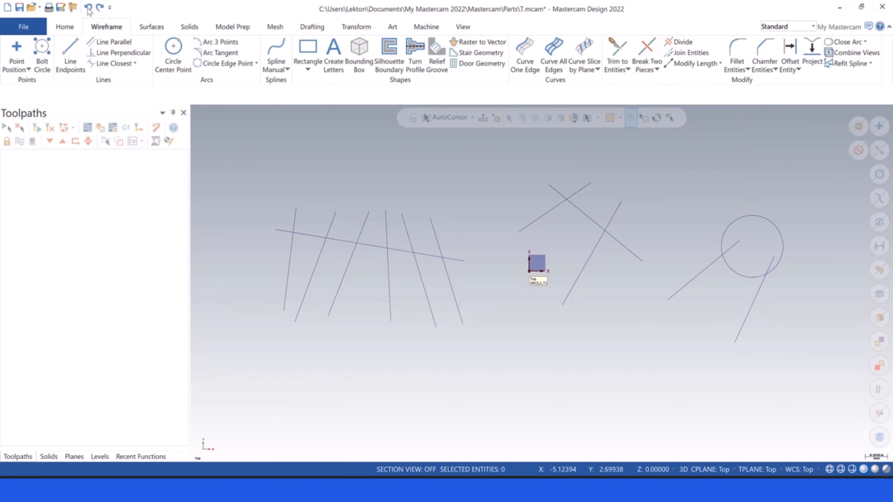
left_click(88, 7)
left_click(88, 8)
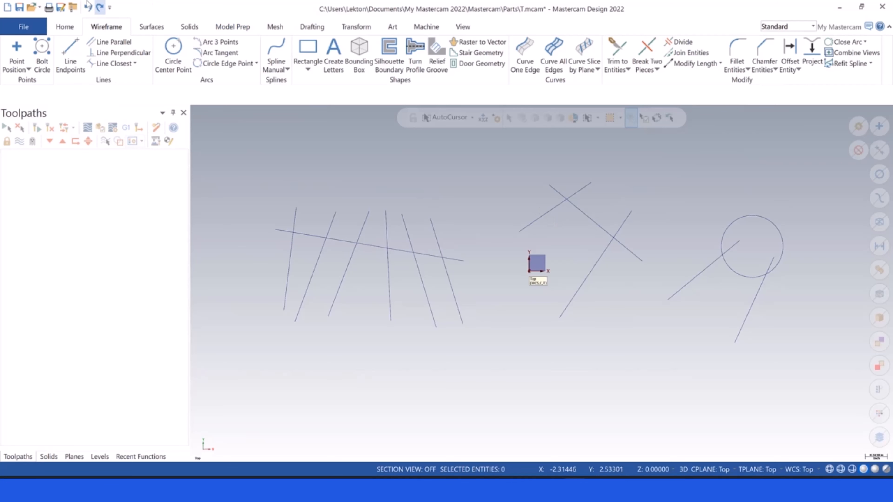
left_click(99, 7)
Draw a freeform two-endpoint line about 1.90 long at about 238.5 degrees across the middle line's lower end.
left_click(70, 65)
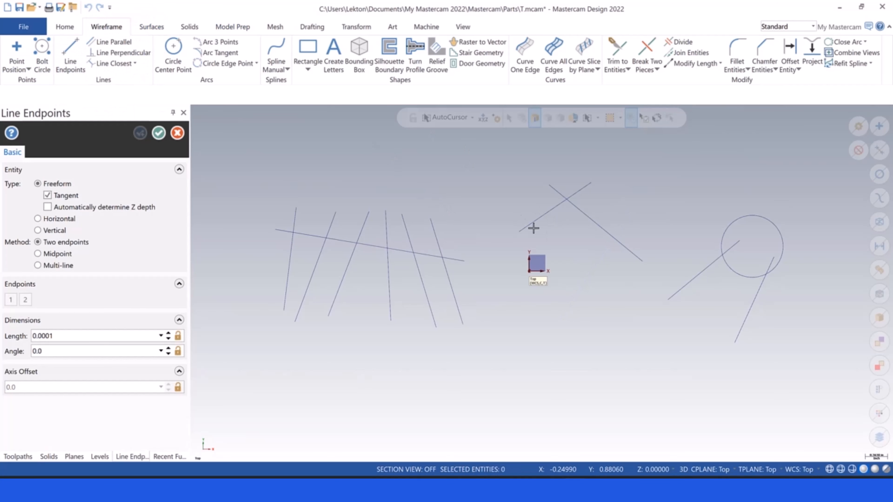
left_click(630, 221)
left_click(569, 321)
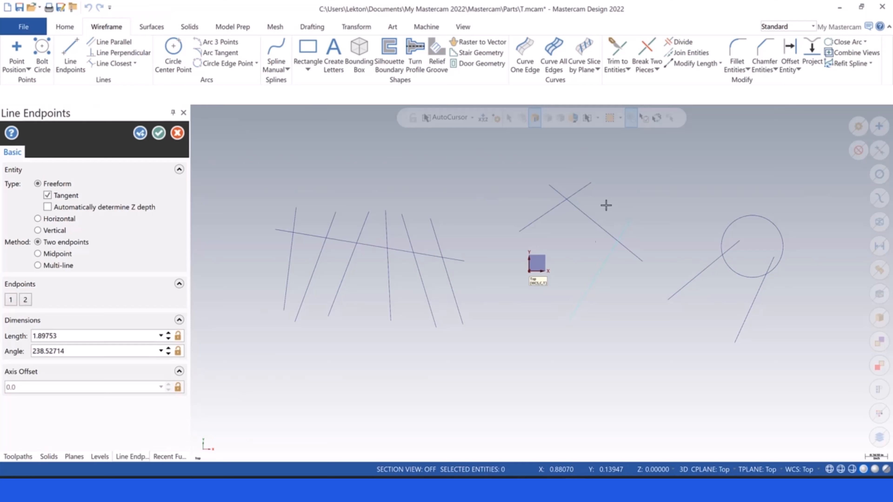
key("Return")
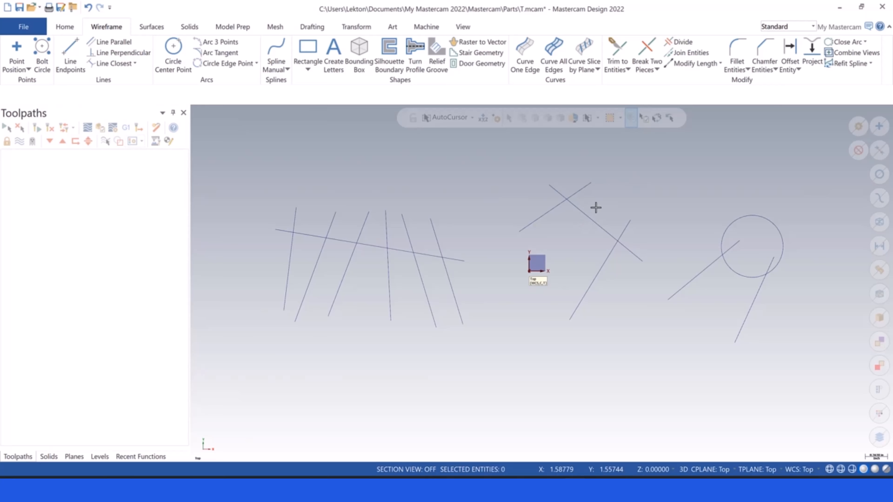
Select the middle crossing line to check whether it is whole, clear the selection, and view the Join Entities options.
left_click(606, 216)
scroll(607, 211, "up", 2)
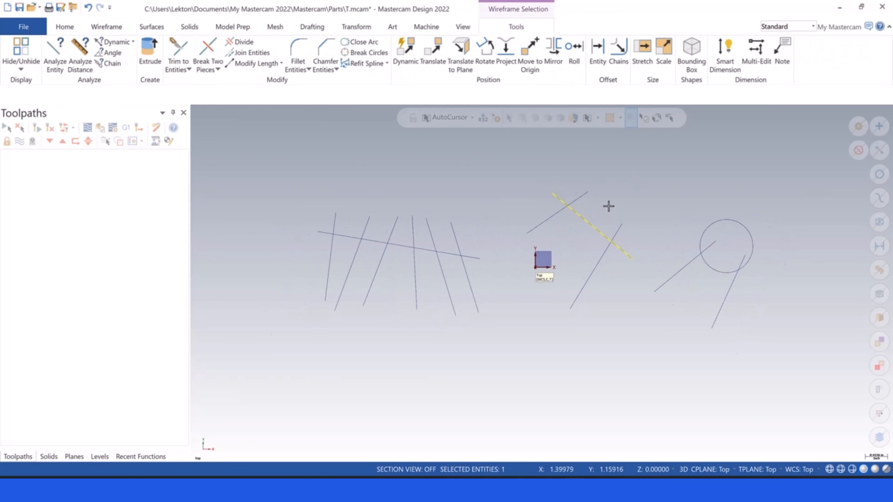
key("Escape")
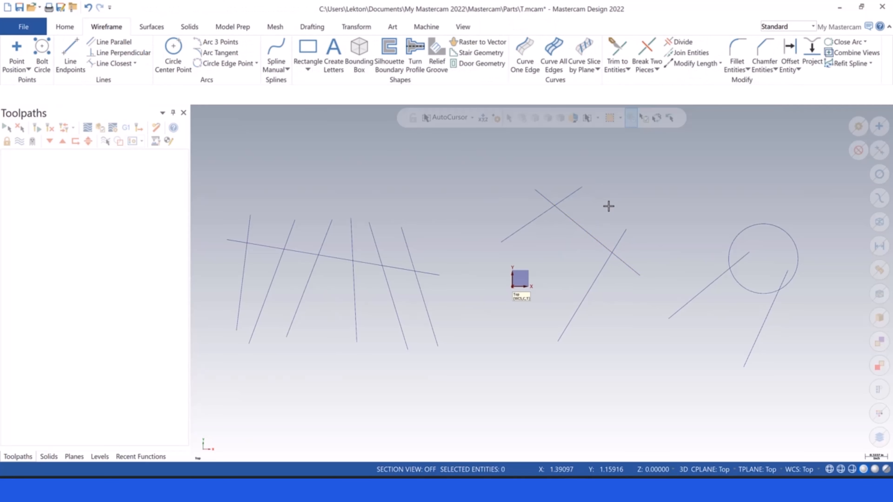
left_click(691, 54)
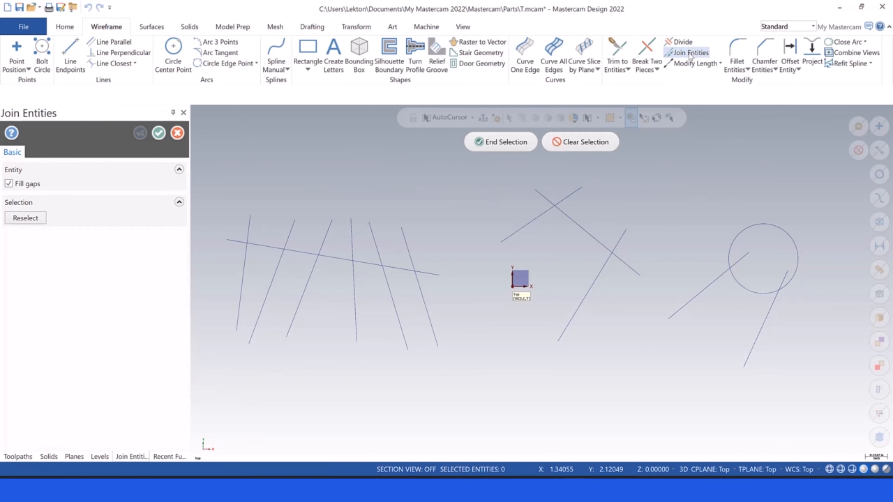
key("Escape")
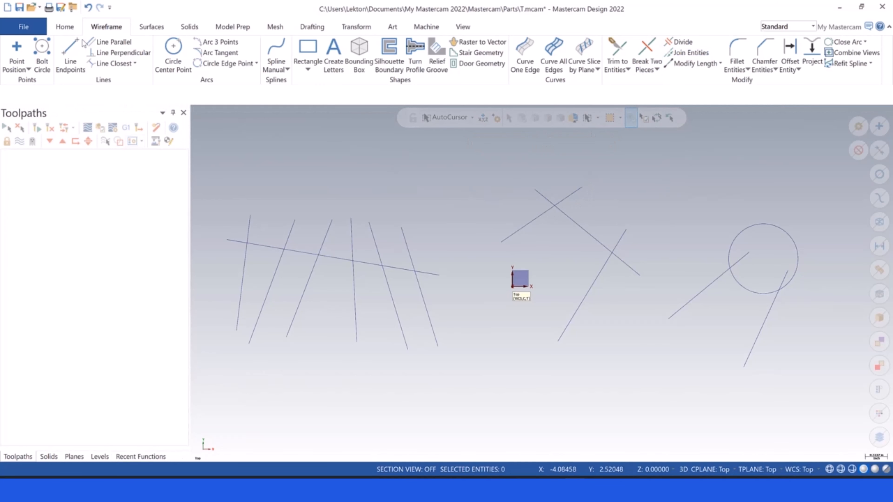
Draw a long, slightly rising freeform line above the group of six crossed lines.
left_click(70, 58)
left_click(287, 171)
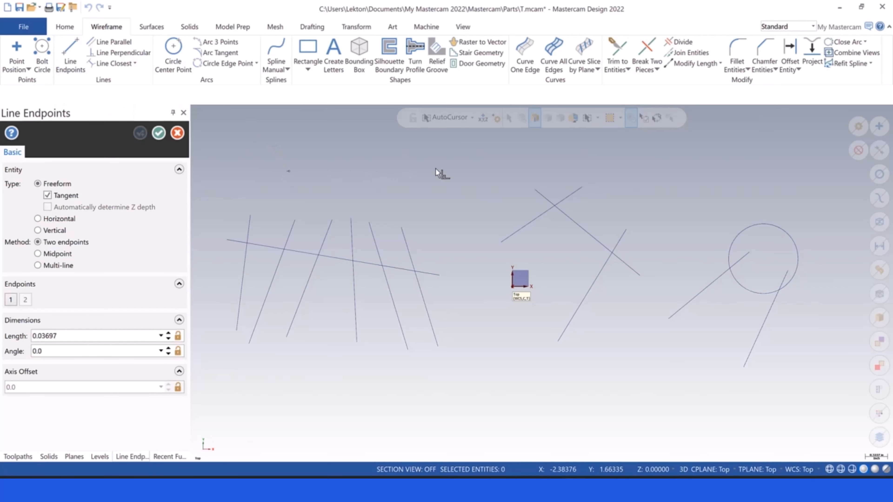
left_click(524, 152)
key("Escape")
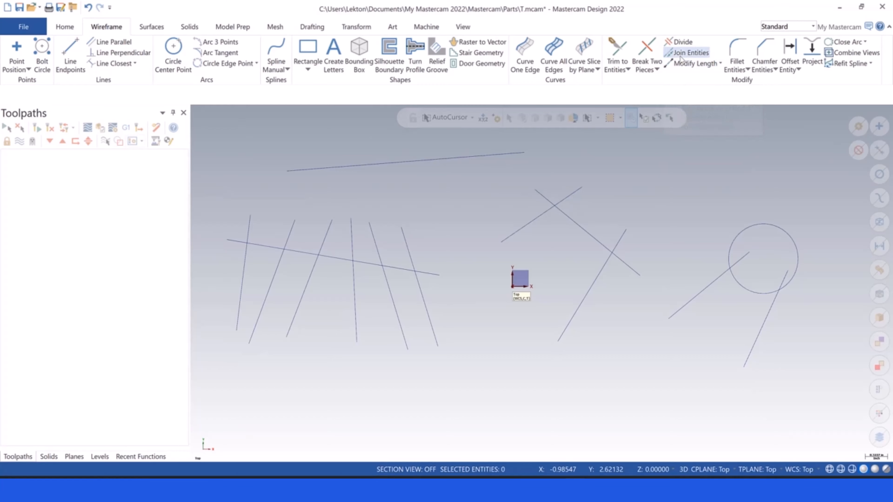
Break the new upper line at five points along its length using Trim to Point with the Break type.
left_click(618, 56)
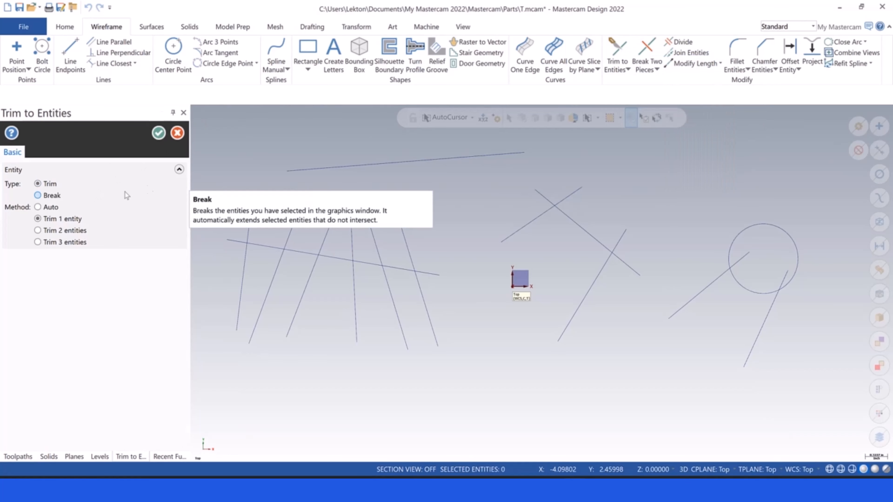
left_click(622, 69)
left_click(639, 92)
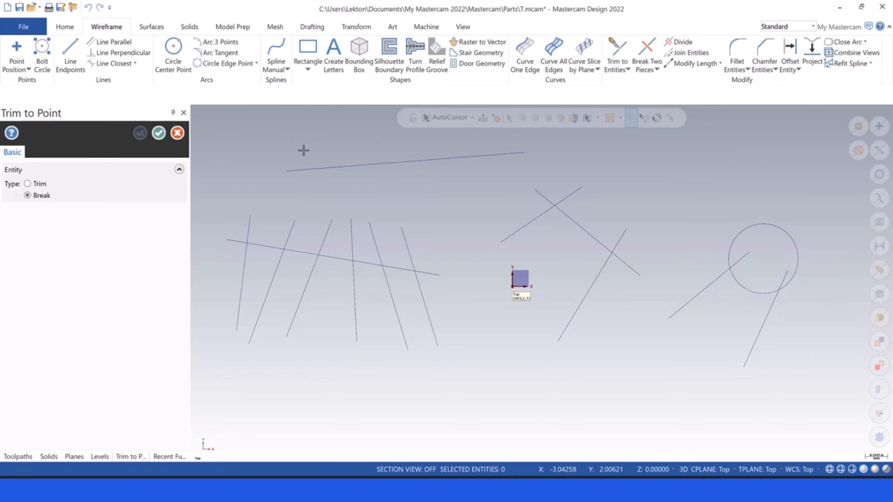
left_click(310, 170)
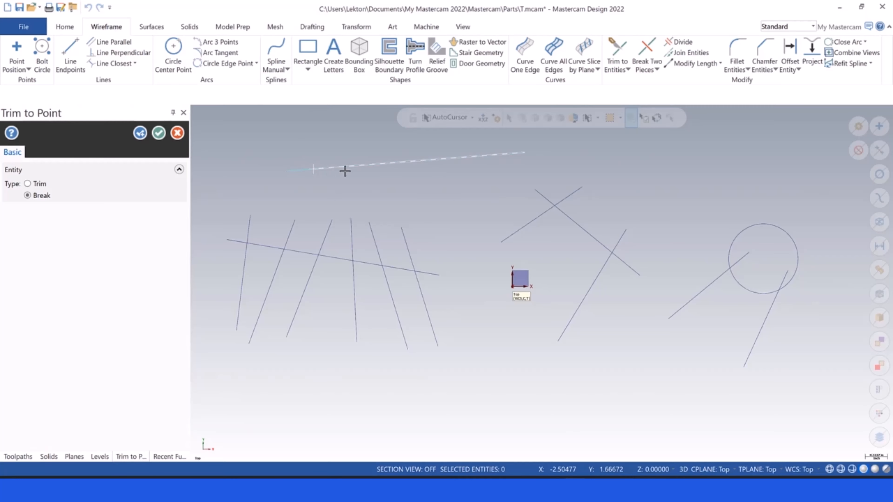
left_click(350, 167)
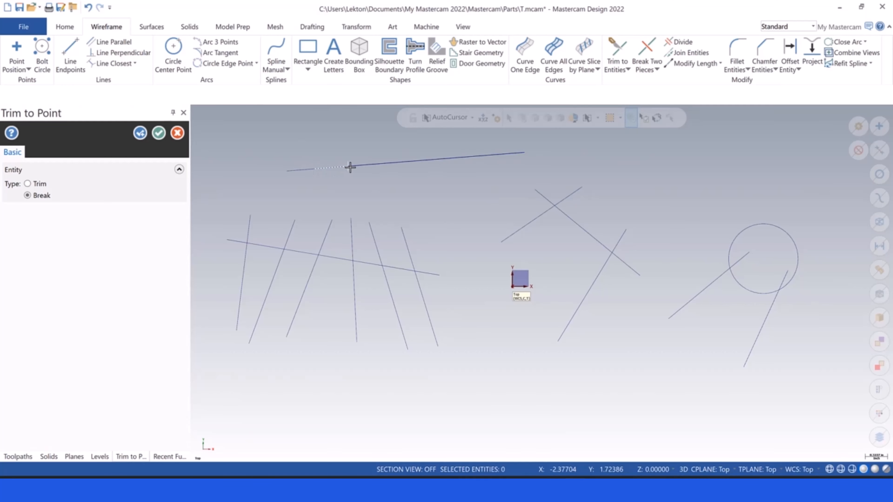
left_click(390, 163)
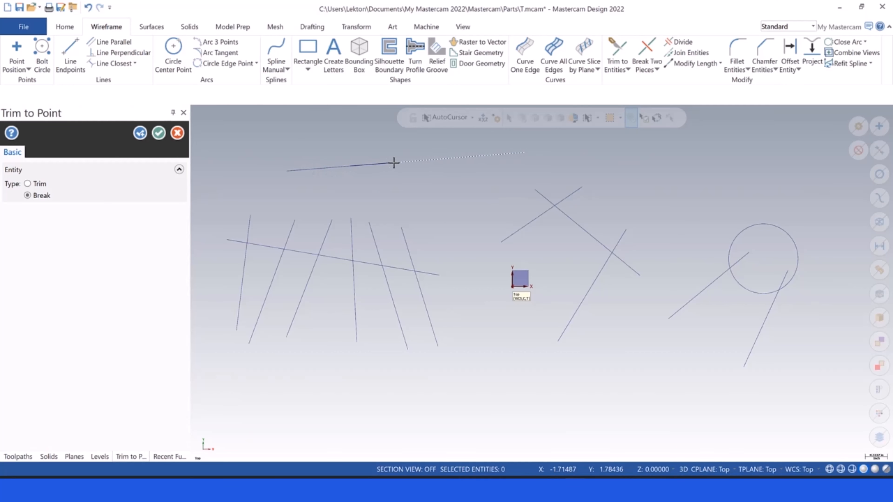
left_click(450, 158)
left_click(488, 155)
key("Escape")
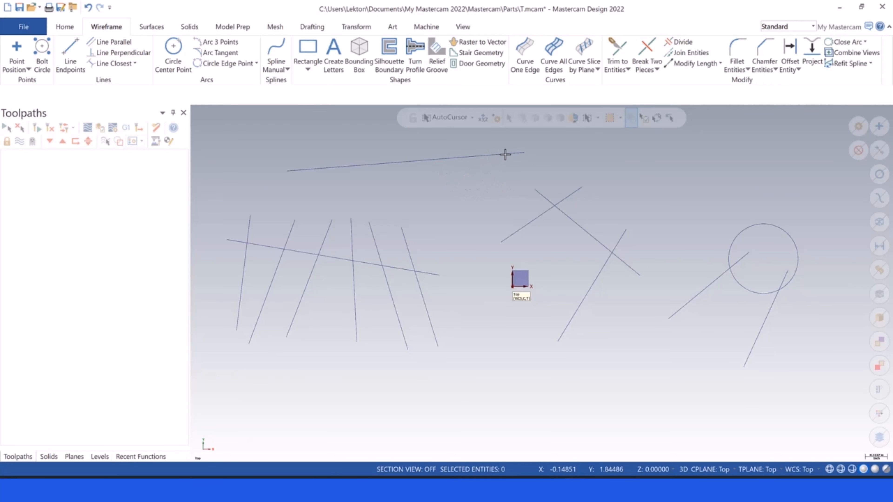
Select the three right-hand pieces of the upper line to check the breaks, and clear the selection.
left_click(475, 153)
left_click(460, 157)
left_click(435, 160)
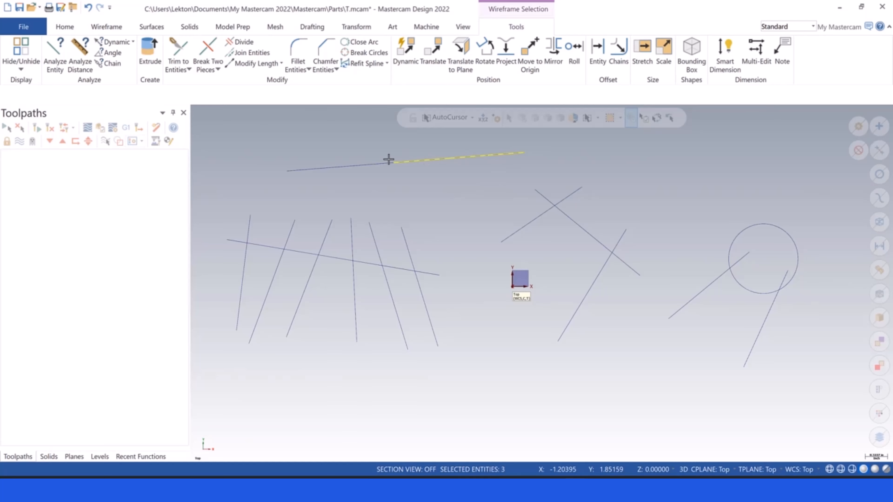
key("Escape")
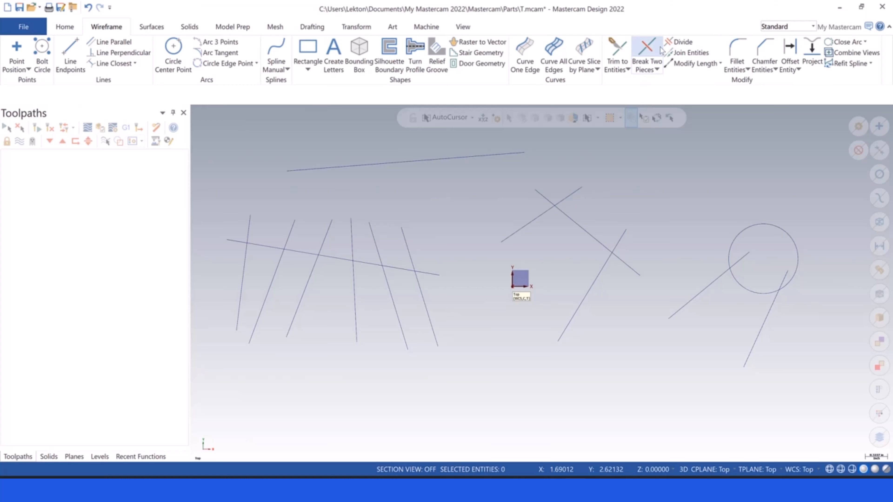
Join all pieces of the upper line with Join Entities and Fill gaps enabled, and select the joined line to check it.
left_click(688, 52)
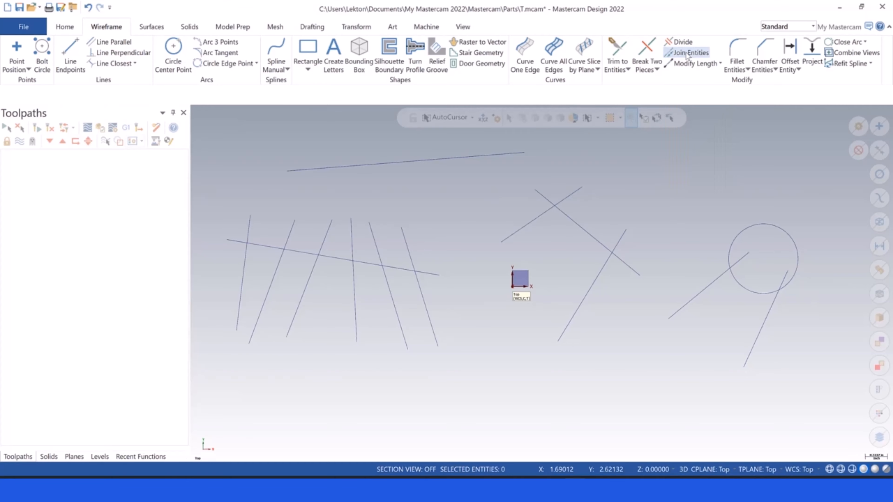
left_click(329, 172)
scroll(341, 216, "down", 3)
left_click_drag(274, 135, 497, 194)
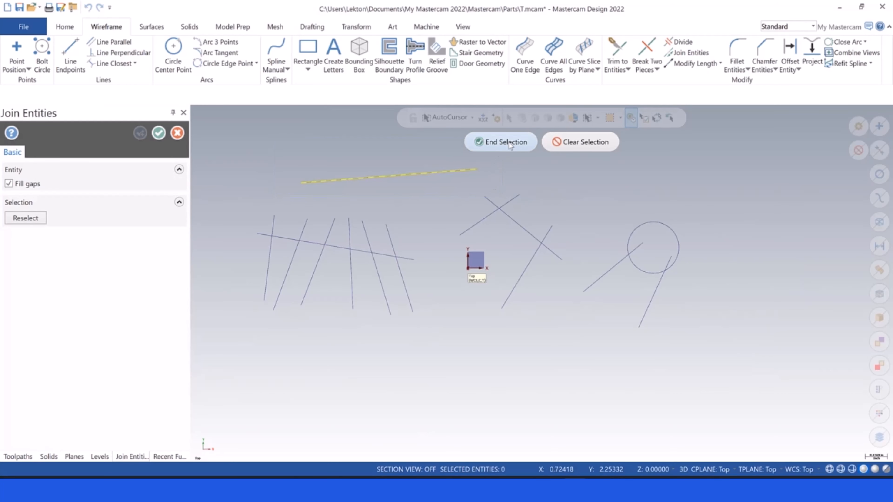
left_click(503, 142)
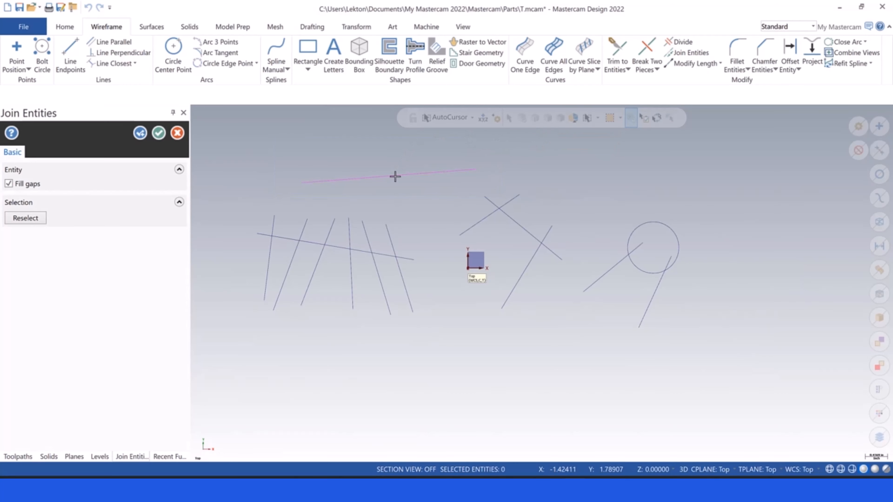
left_click(159, 133)
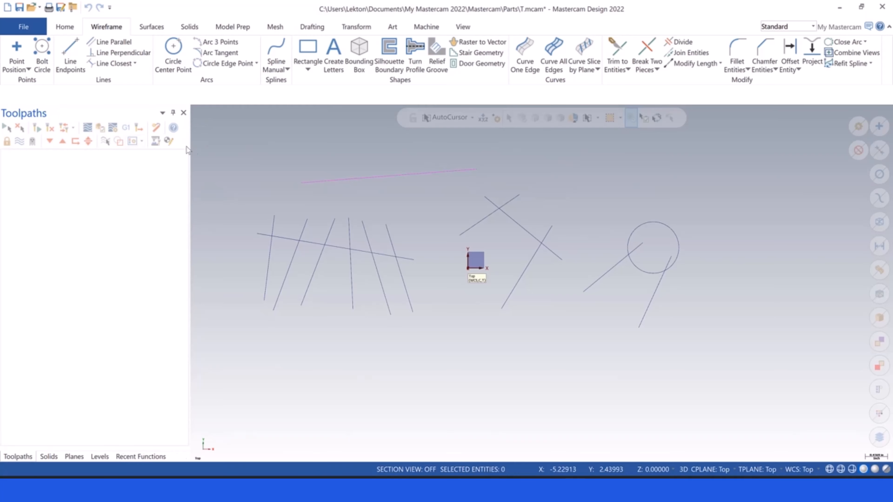
left_click(389, 177)
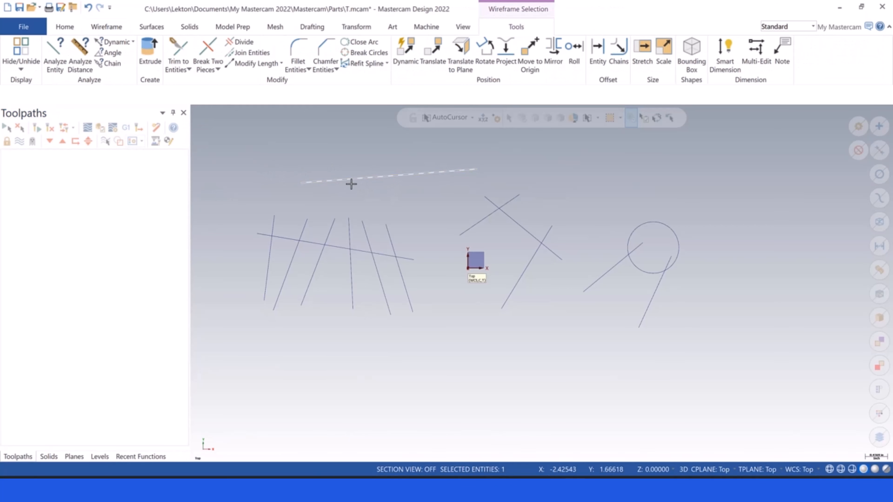
key("Escape")
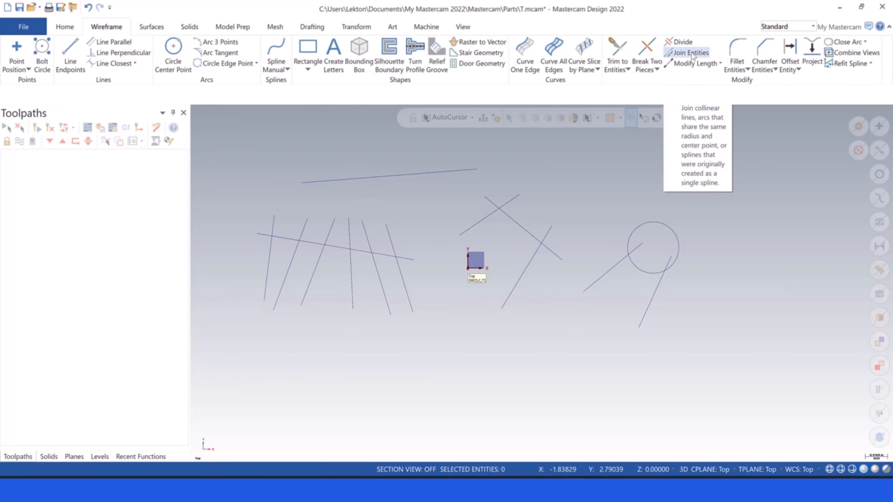
Lengthen the upper line by 5 at its left end using Modify Length with the Lengthen type.
left_click(720, 64)
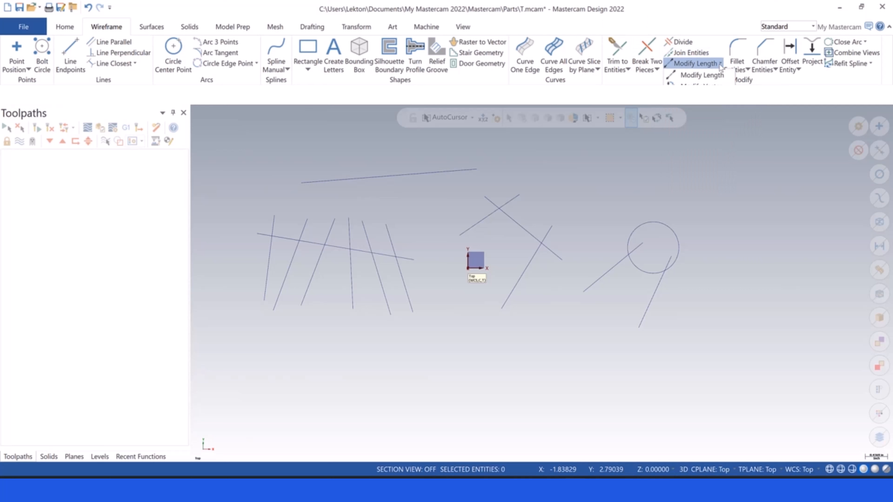
left_click(713, 77)
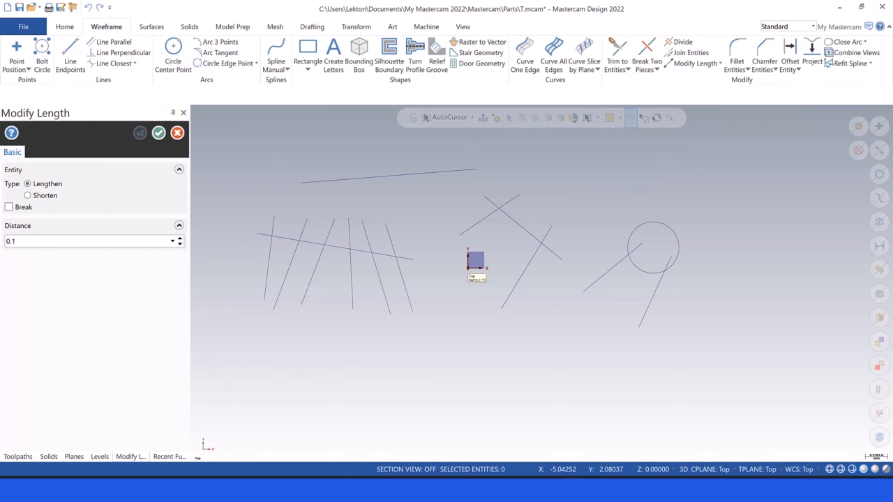
left_click(21, 246)
key("Return")
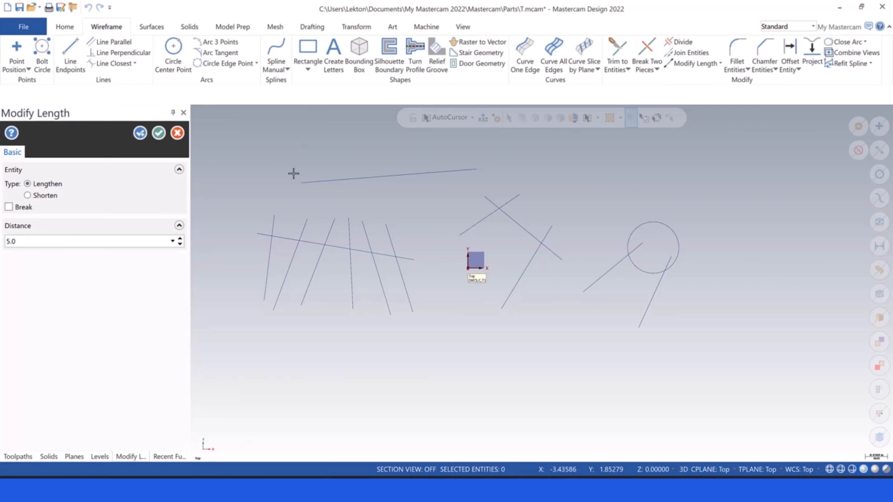
left_click(305, 180)
scroll(473, 198, "down", 4)
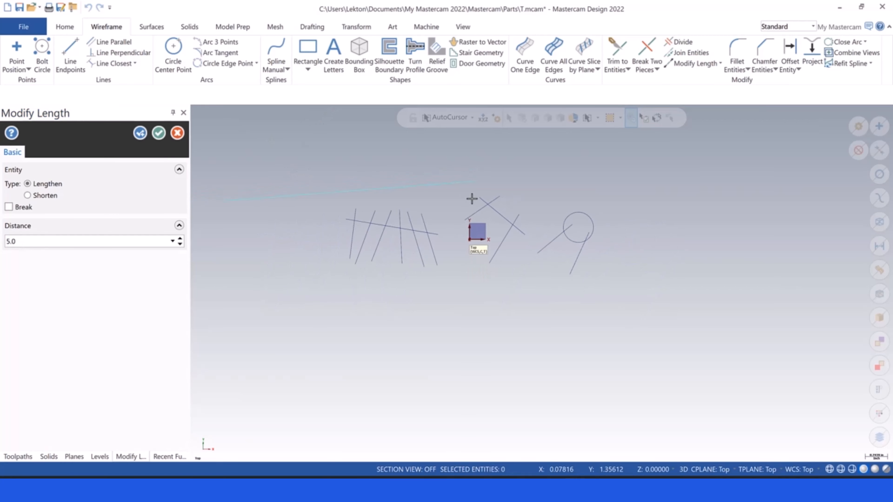
scroll(414, 180, "up", 3)
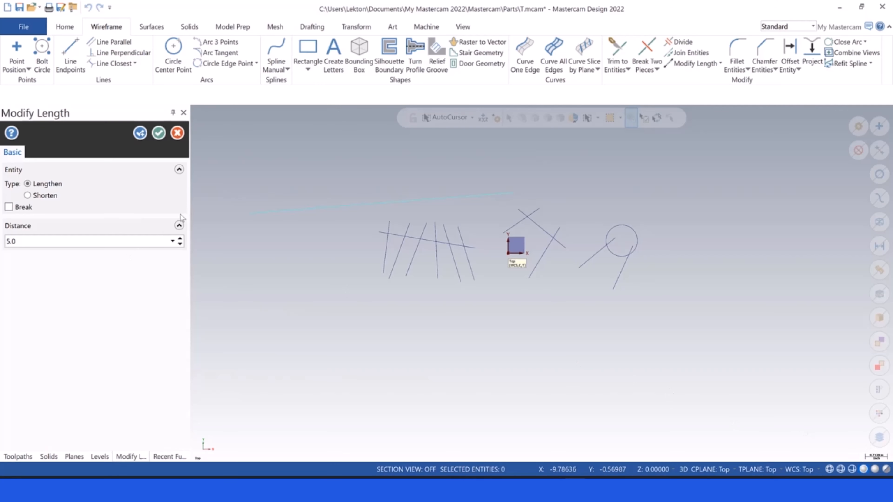
Apply the lengthening of the upper line, keeping Modify Length active.
left_click(29, 197)
left_click(141, 134)
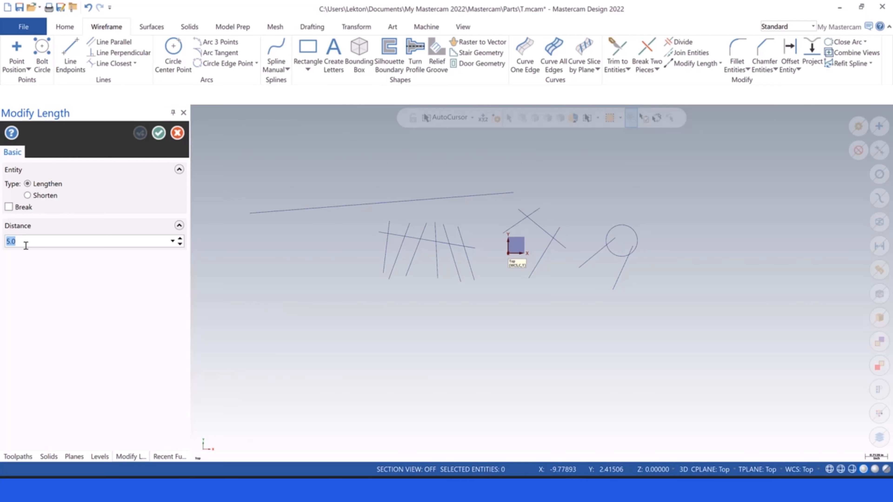
Shorten the upper line by 3 from both ends using Modify Length with the Shorten type, and undo the shortening.
key("Return")
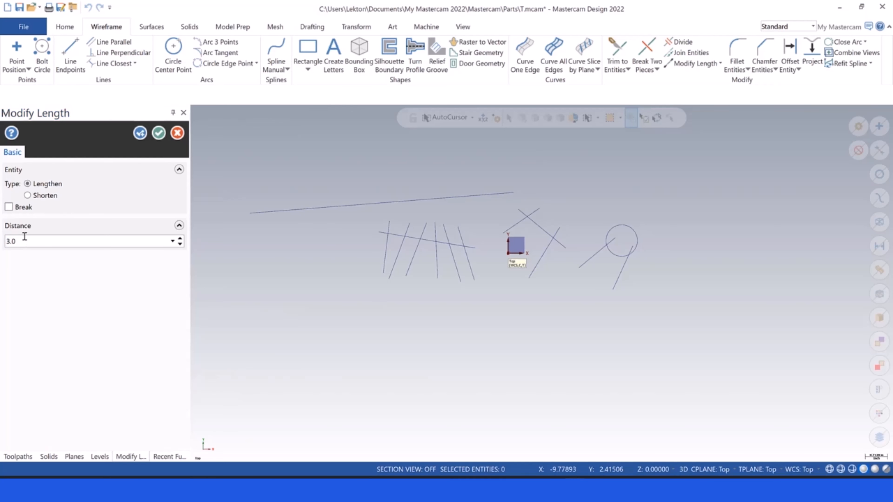
left_click(27, 196)
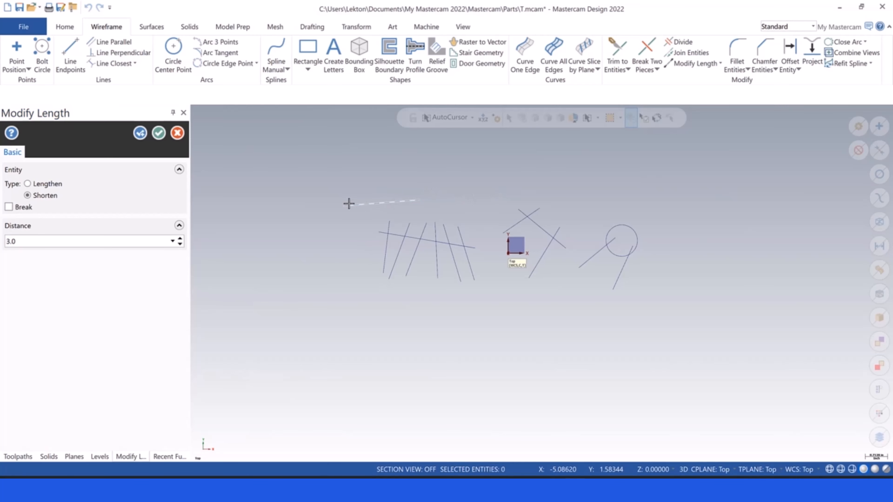
scroll(355, 194, "up", 5)
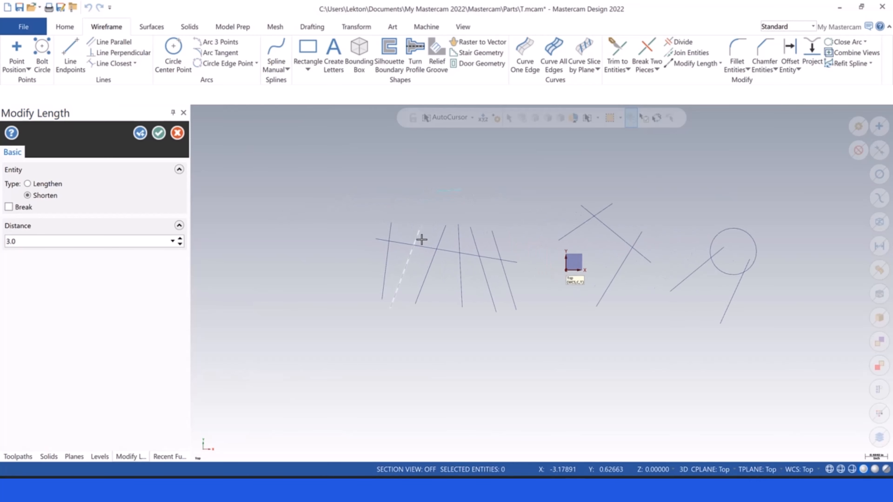
scroll(447, 158, "up", 1)
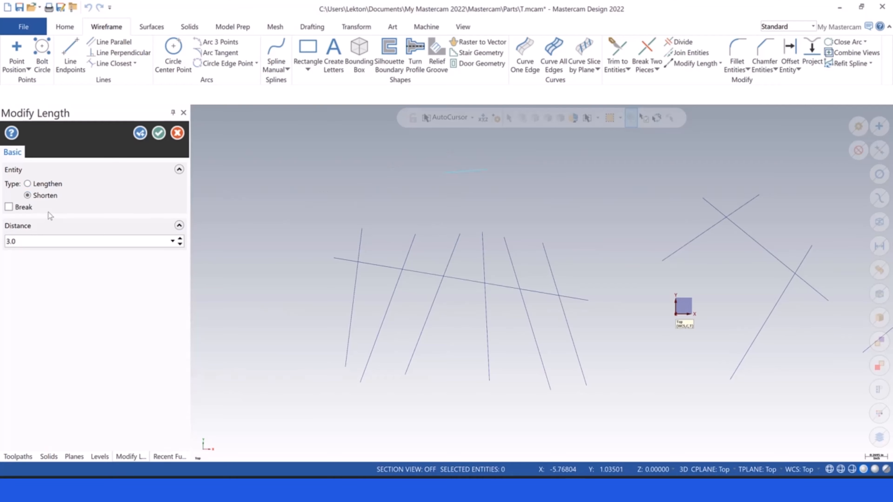
left_click(158, 132)
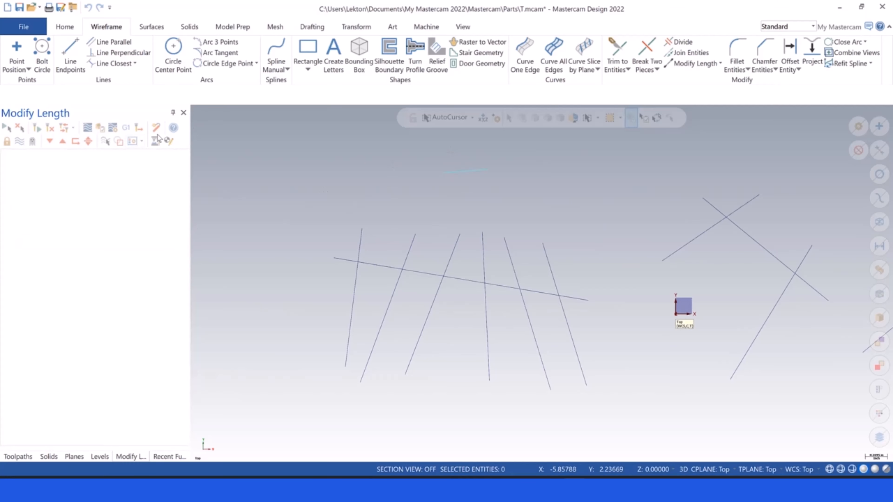
left_click(88, 7)
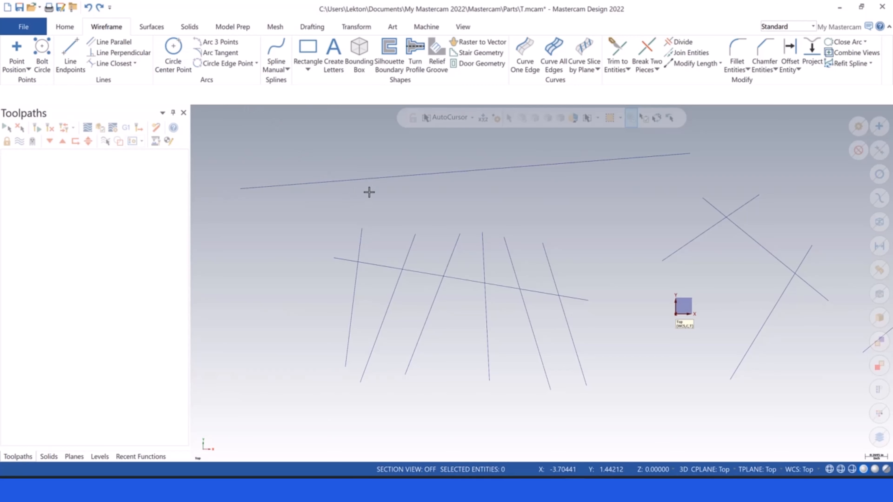
Break the upper line 1.0 from each end using Modify Length with Shorten and Break, and select the middle piece to check it.
left_click(691, 63)
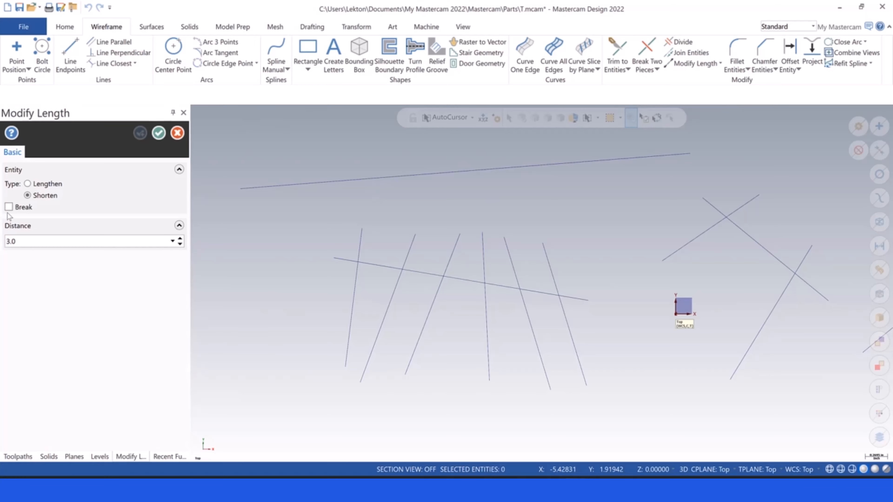
left_click(9, 208)
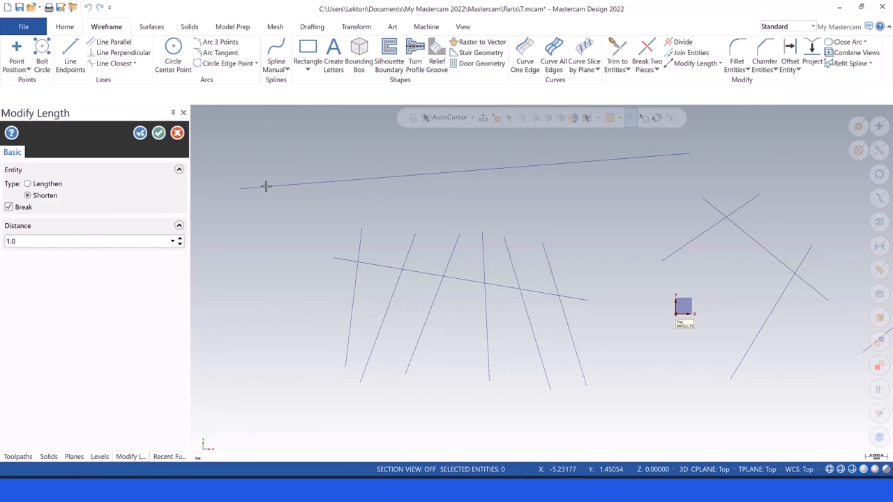
left_click(637, 158)
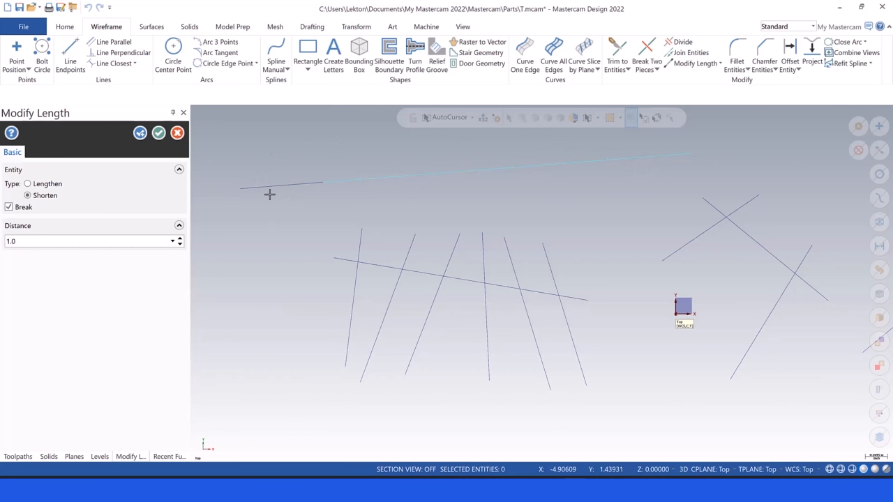
left_click(159, 133)
left_click(400, 175)
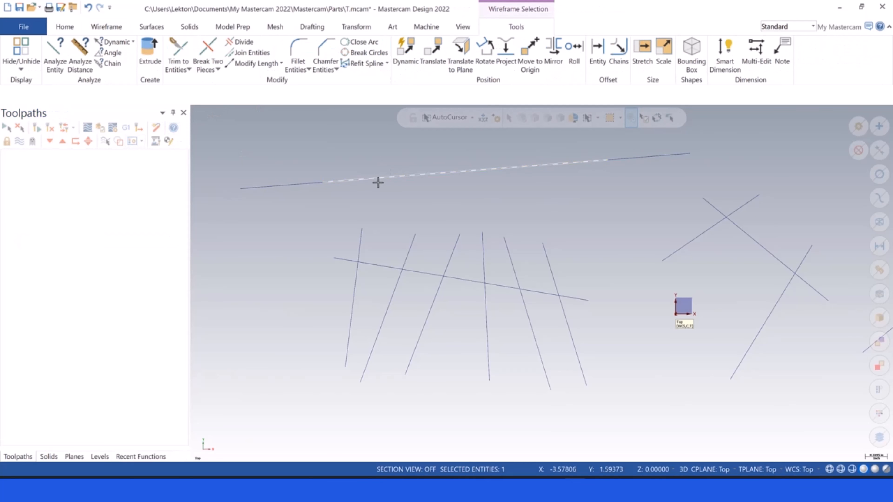
key("Escape")
scroll(350, 180, "down", 3)
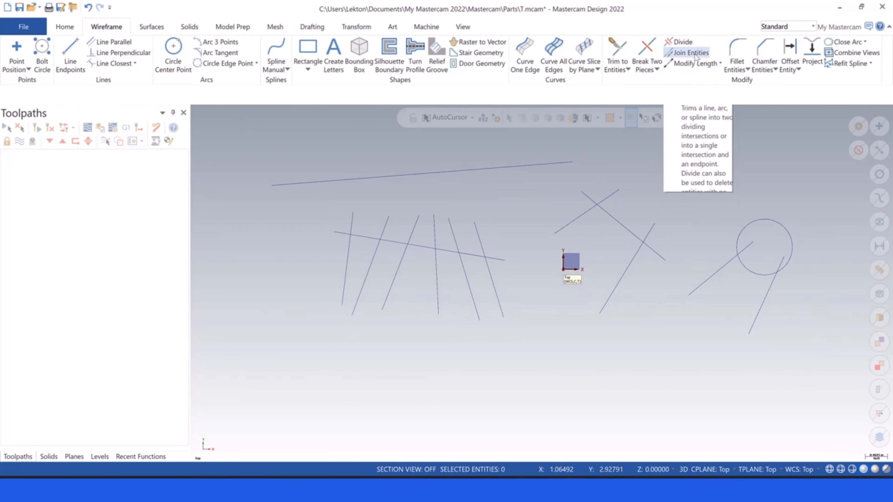
left_click(721, 64)
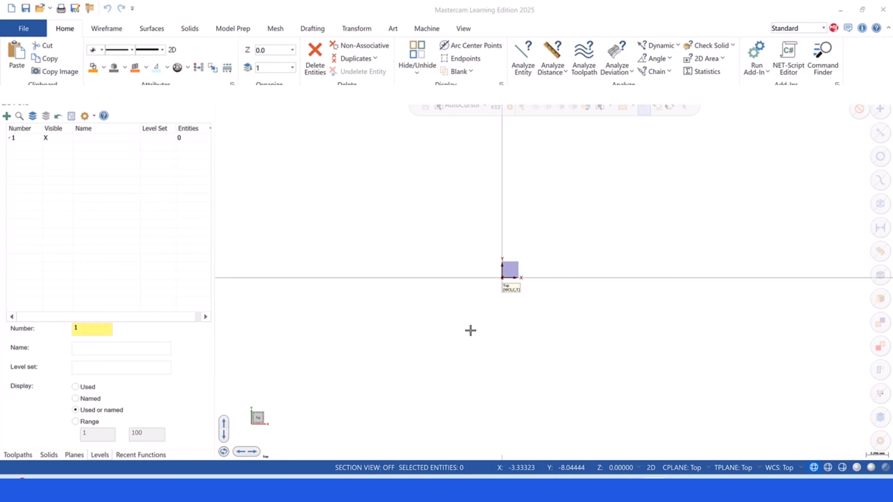
scroll(459, 331, "down", 2)
scroll(425, 267, "down", 2)
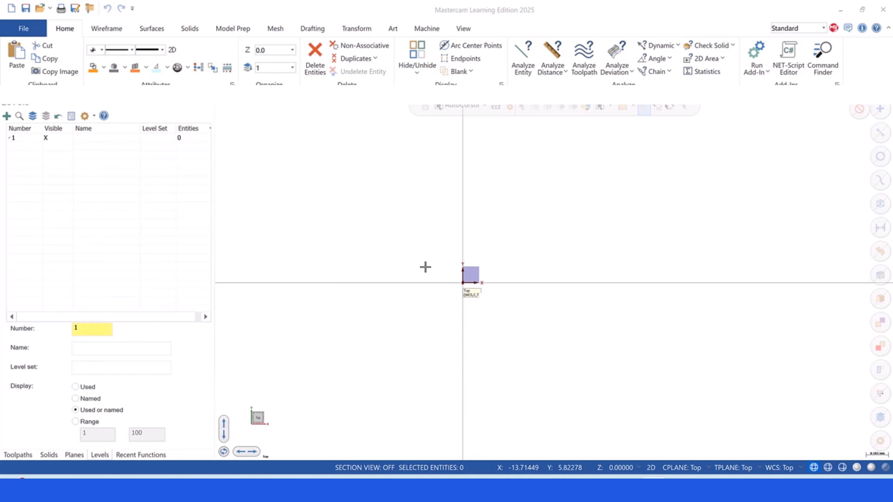
scroll(445, 306, "up", 1)
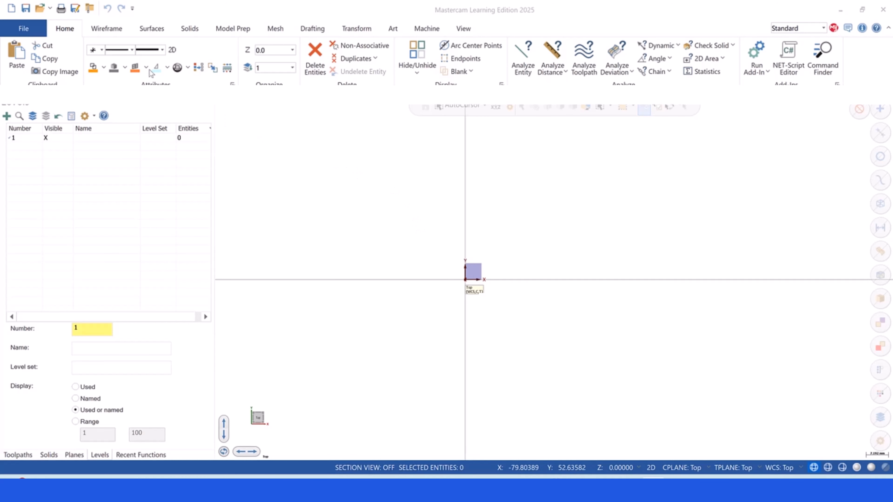
Create a five-sided polygon centred on the origin with the Flat radius option and a radius of about 37.1.
left_click(98, 31)
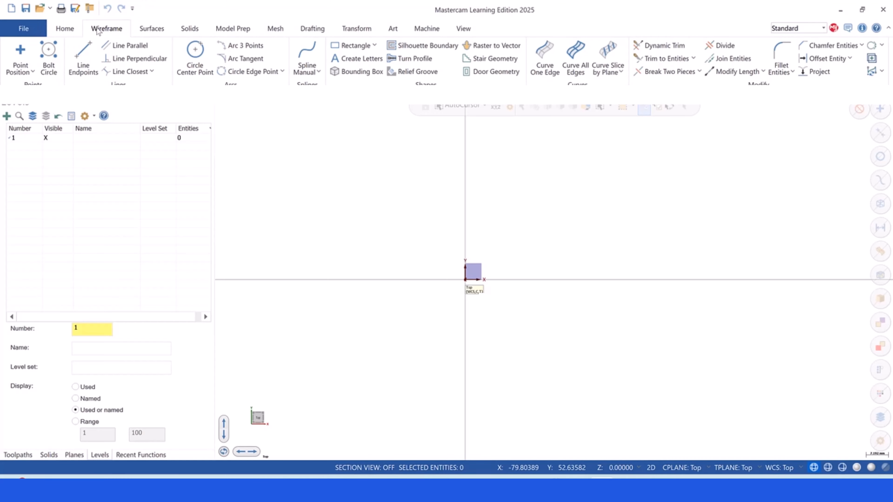
left_click(375, 45)
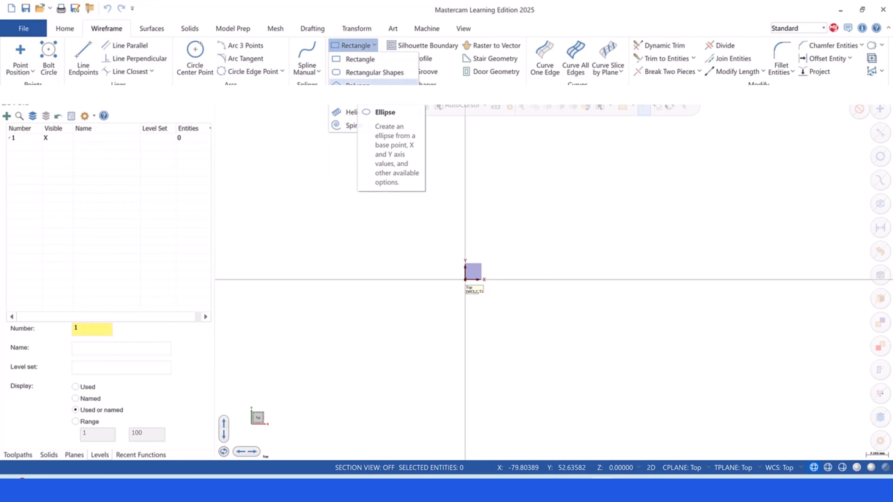
left_click(359, 86)
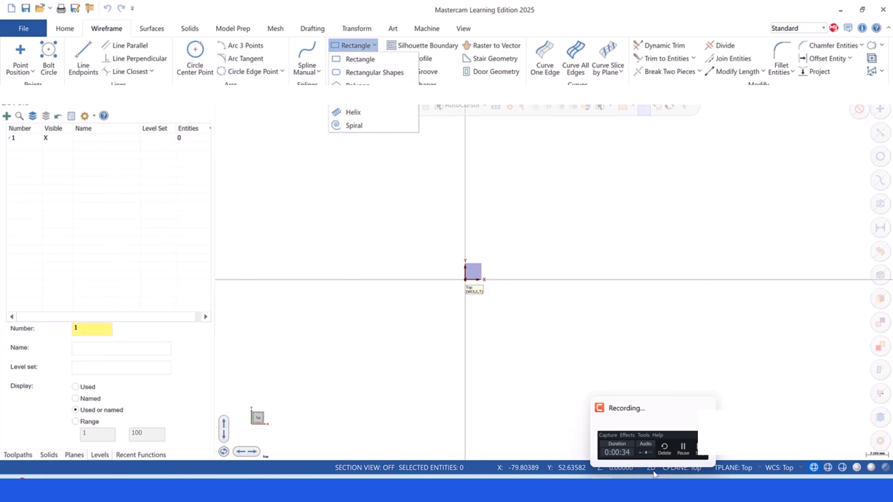
key("ctrl")
key("ctrl")
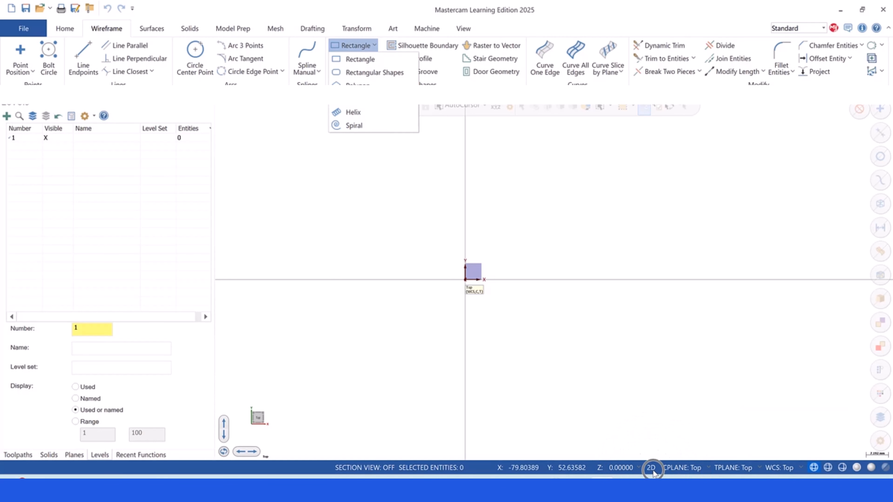
key("ctrl")
key("ctrl")
key("ctrl")
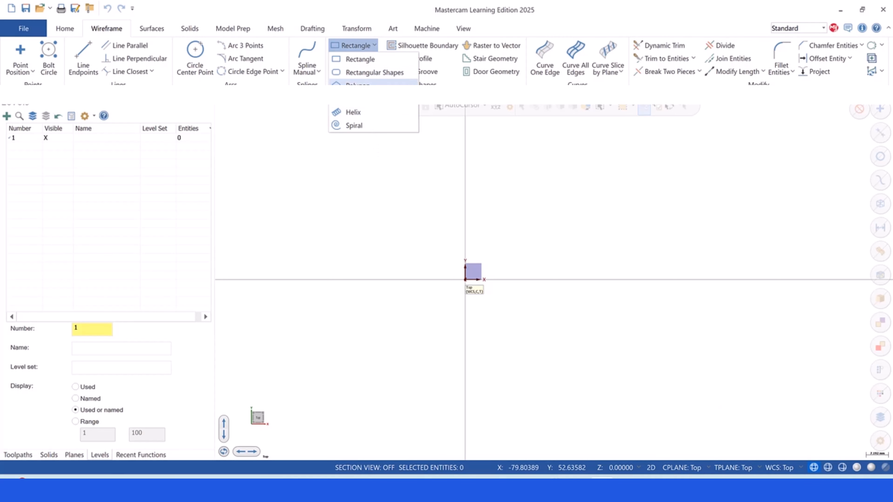
key("ctrl")
left_click(362, 85)
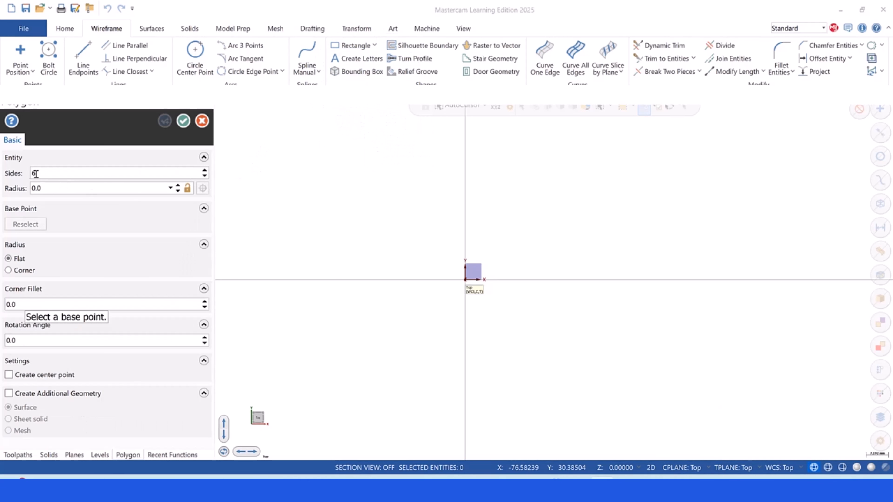
double_click(39, 172)
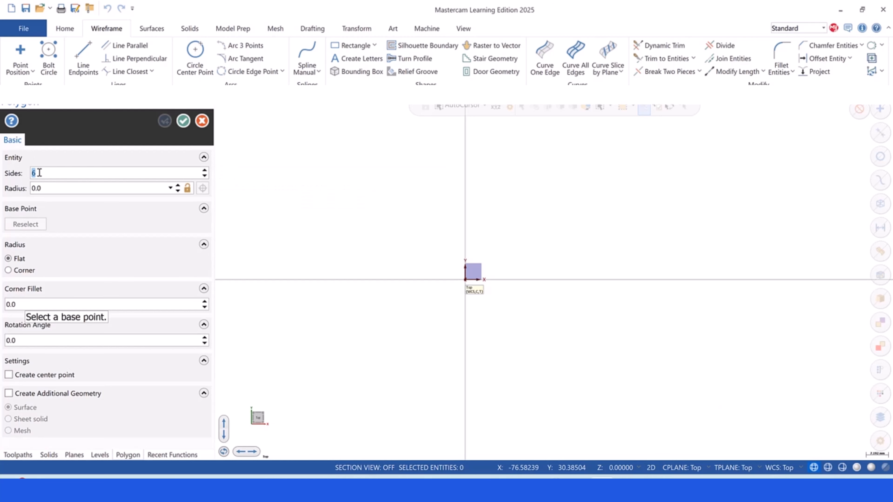
key("ctrl")
left_click(465, 279)
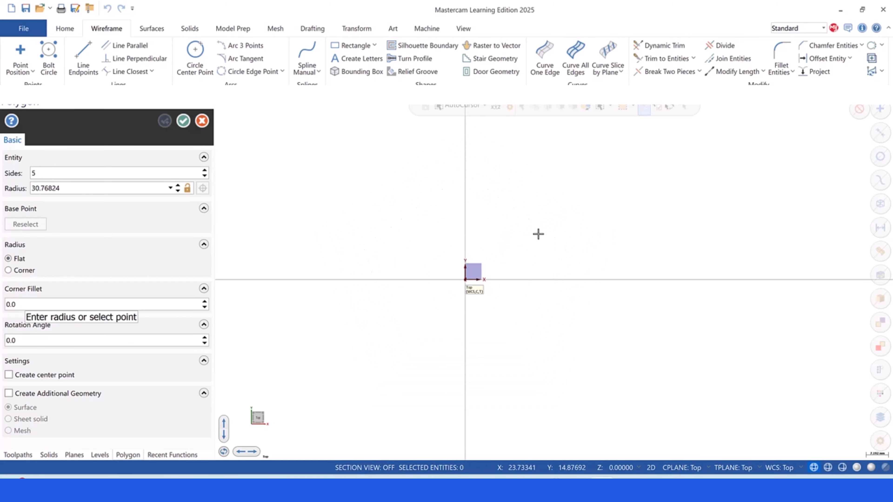
left_click(564, 222)
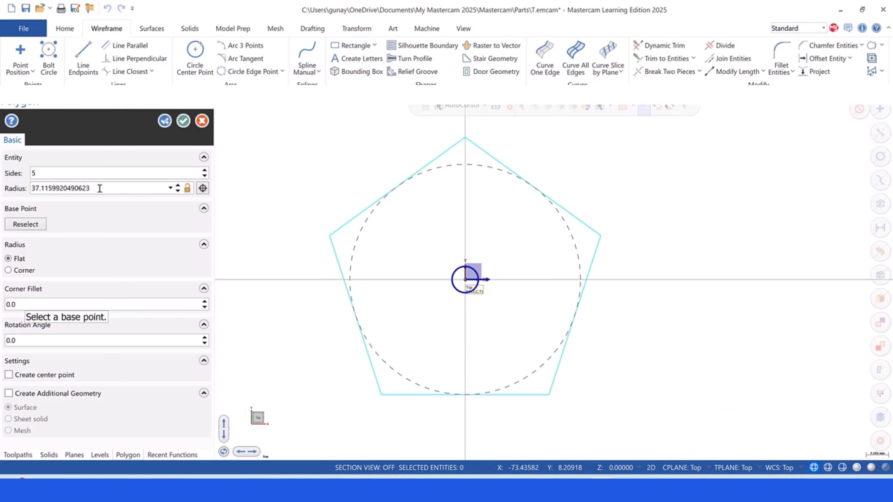
Set the pentagon's radius to 30.
left_click_drag(99, 189, 2, 186)
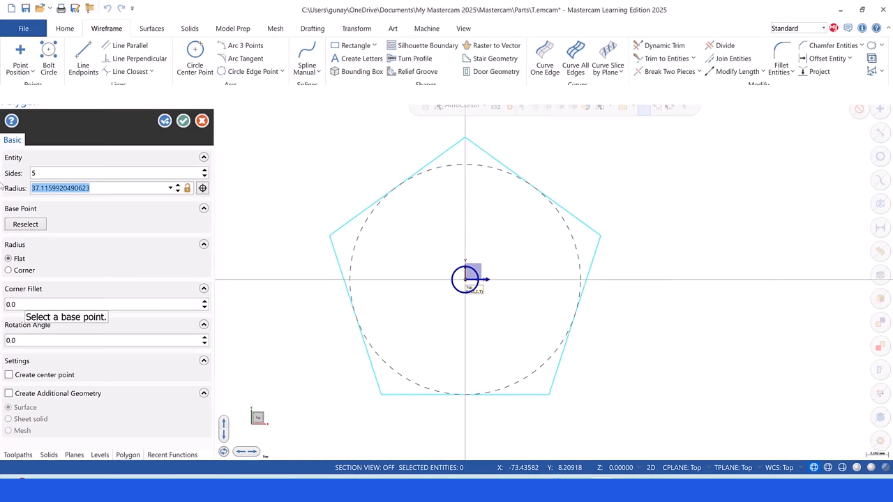
type("30")
key("Return")
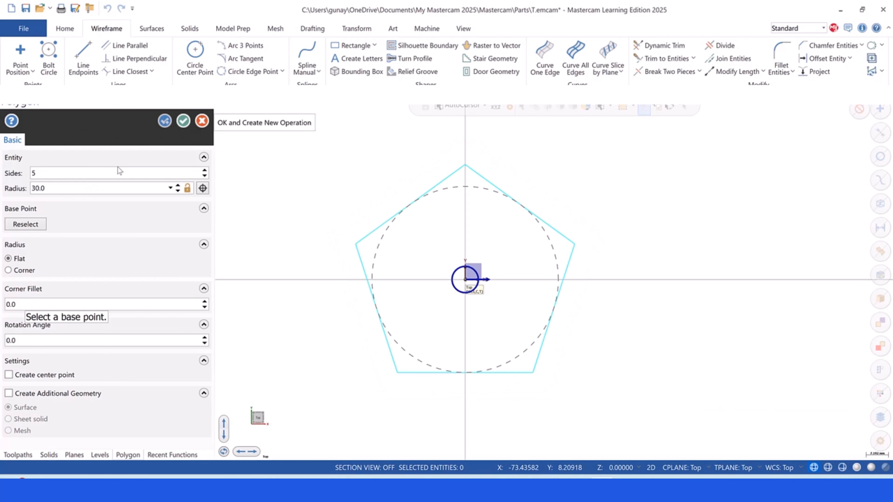
Set the pentagon's radius to 50 and accept it, keeping the Polygon command active.
left_click_drag(55, 190, 13, 193)
type("5")
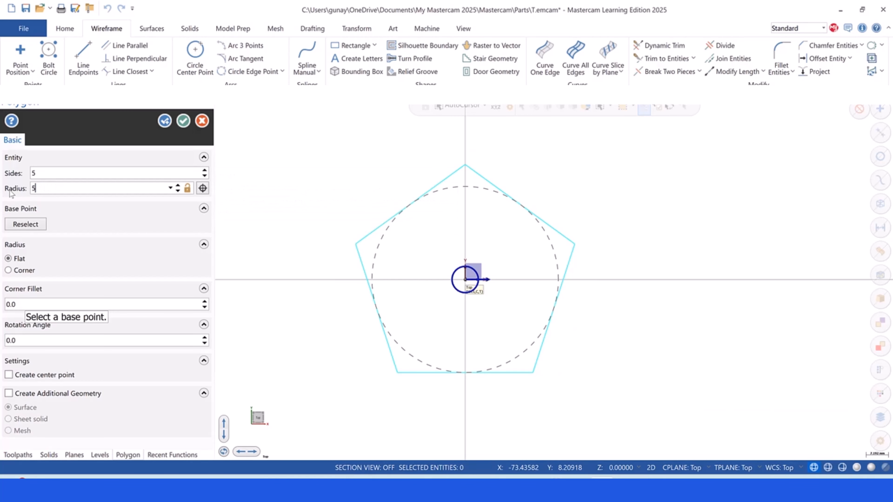
type("0")
key("Return")
scroll(442, 251, "down", 4)
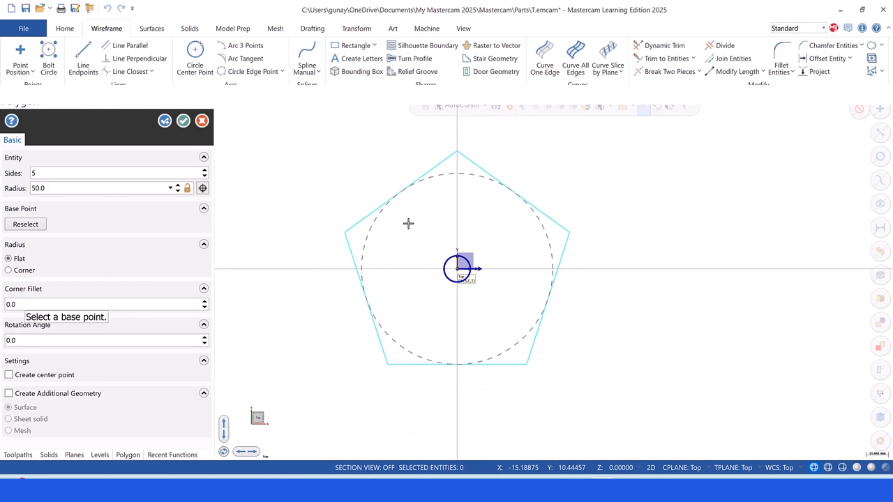
left_click(164, 122)
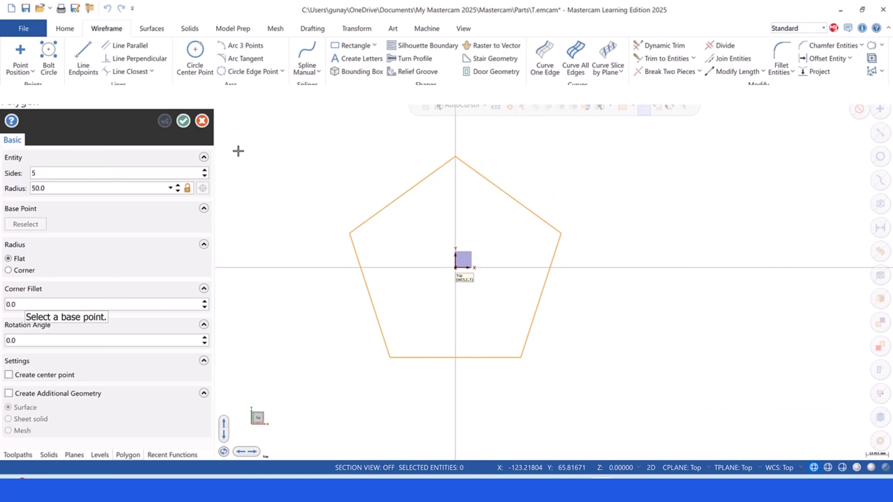
Set the construction depth Z to 35 and place a second pentagon centred on the origin with a radius of about 40.1.
left_click(619, 468)
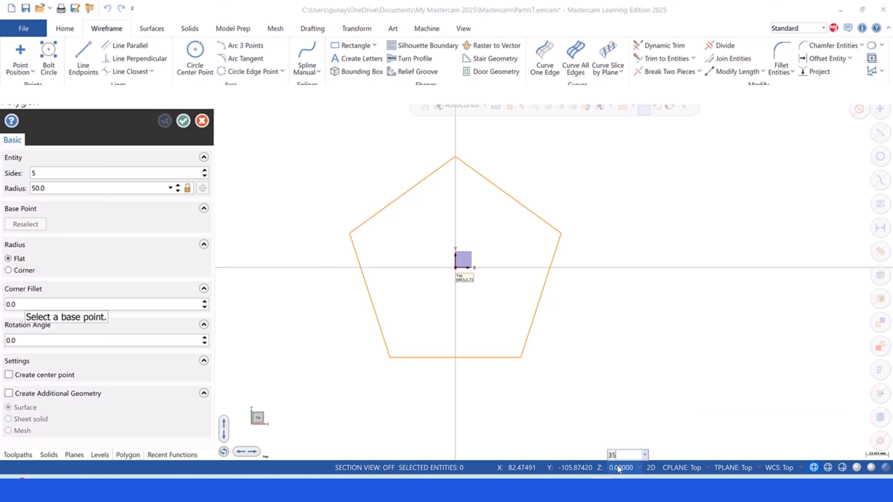
key("Return")
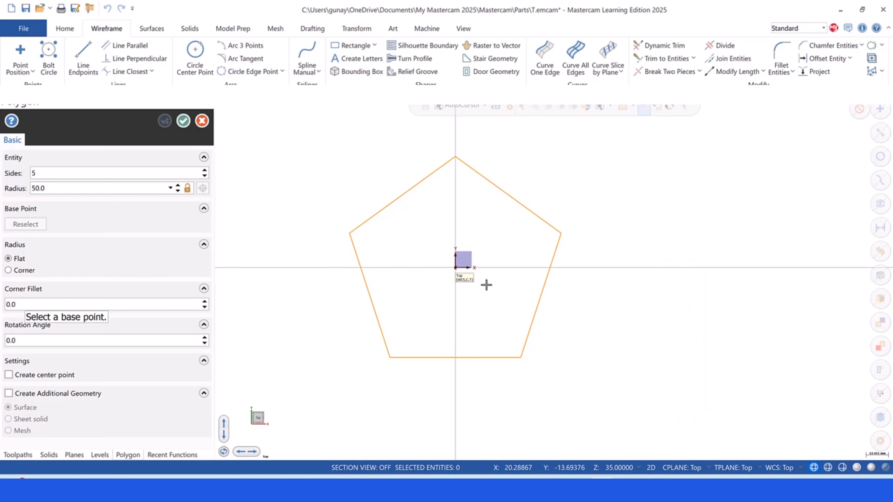
left_click(456, 268)
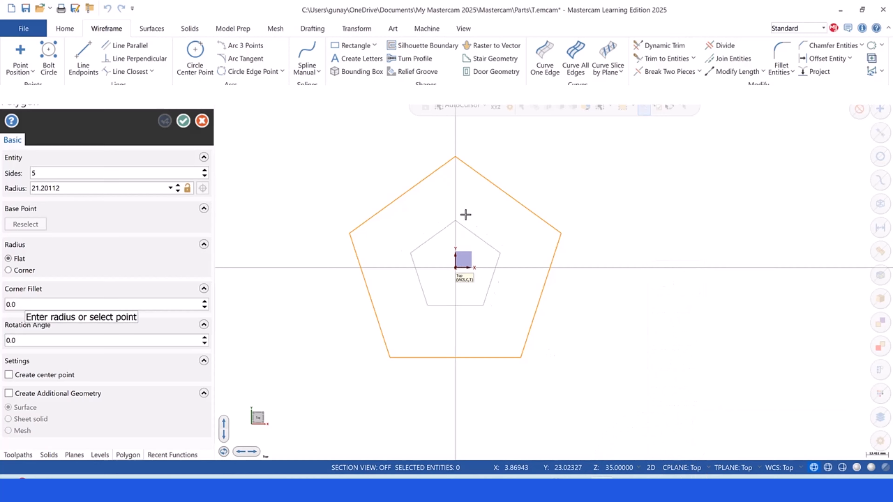
left_click(470, 197)
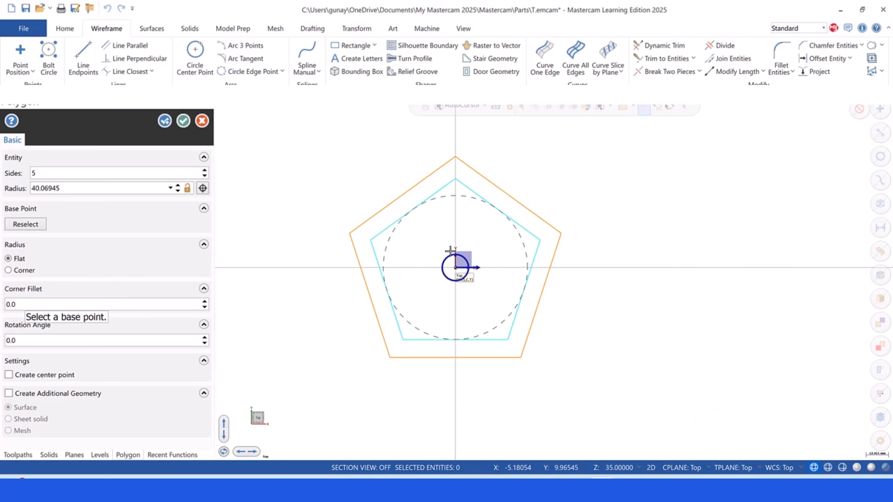
Set the second pentagon's radius to 35, finish the Polygon command and check both pentagons in a tilted view.
left_click(82, 189)
type("35")
key("Return")
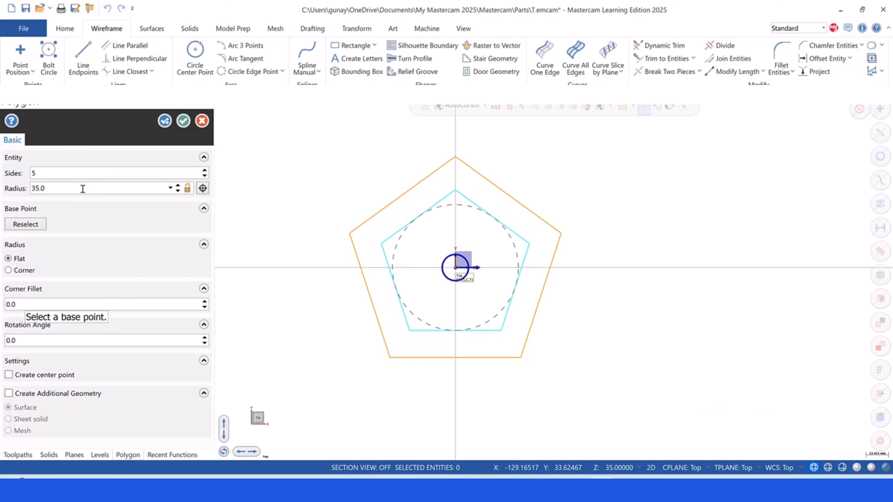
left_click(183, 121)
middle_click_drag(367, 273, 337, 285)
middle_click_drag(332, 232, 353, 247)
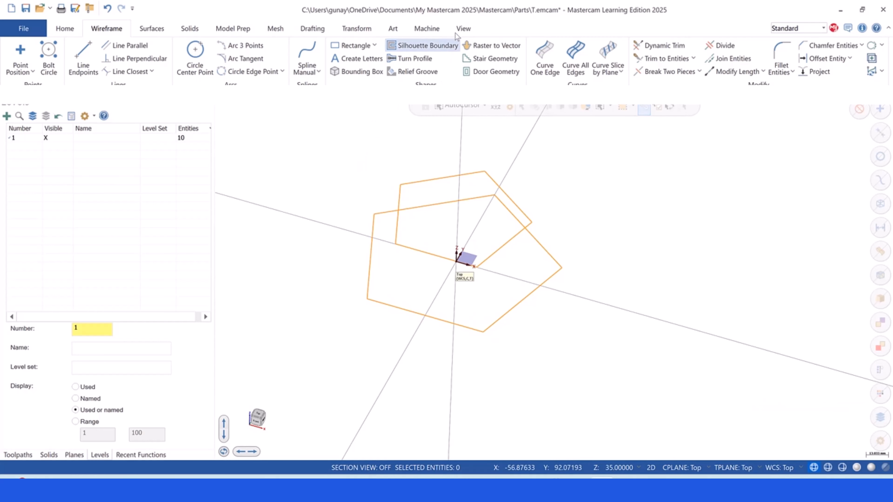
Show both pentagons in an isometric-style view, switch construction mode to 3D and set the construction depth Z to 0.
left_click(463, 28)
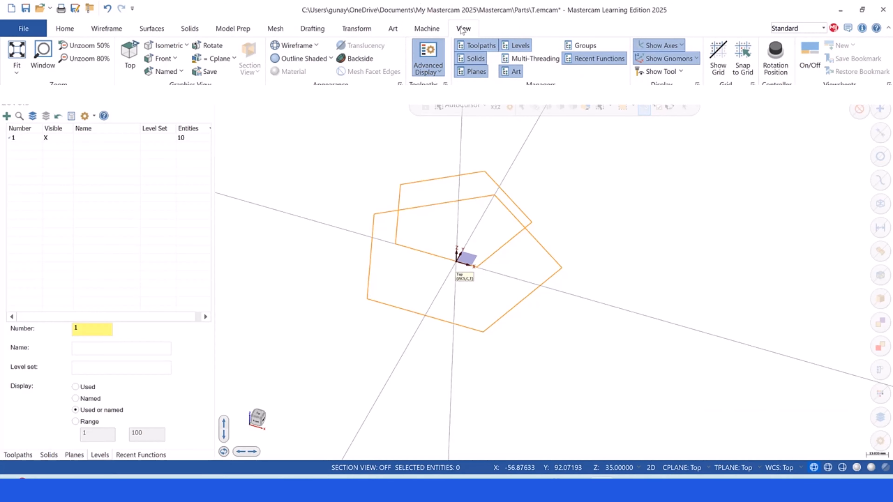
left_click(164, 50)
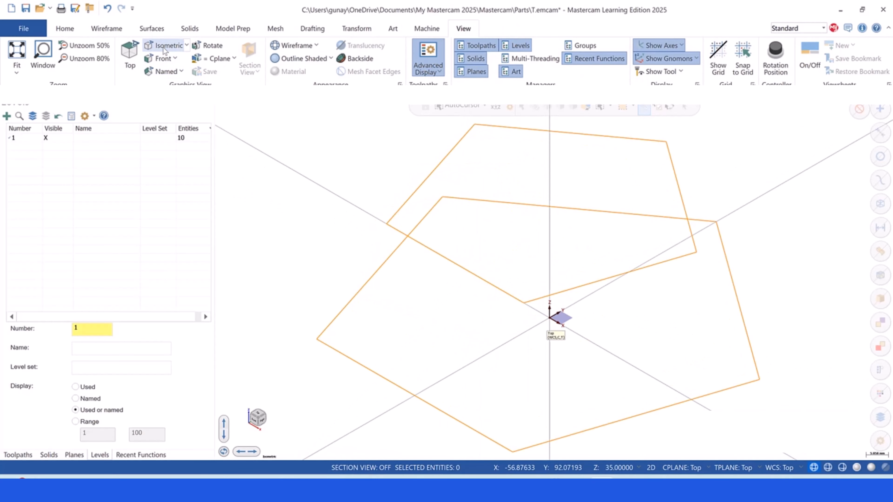
scroll(345, 228, "down", 4)
middle_click_drag(347, 237, 393, 233)
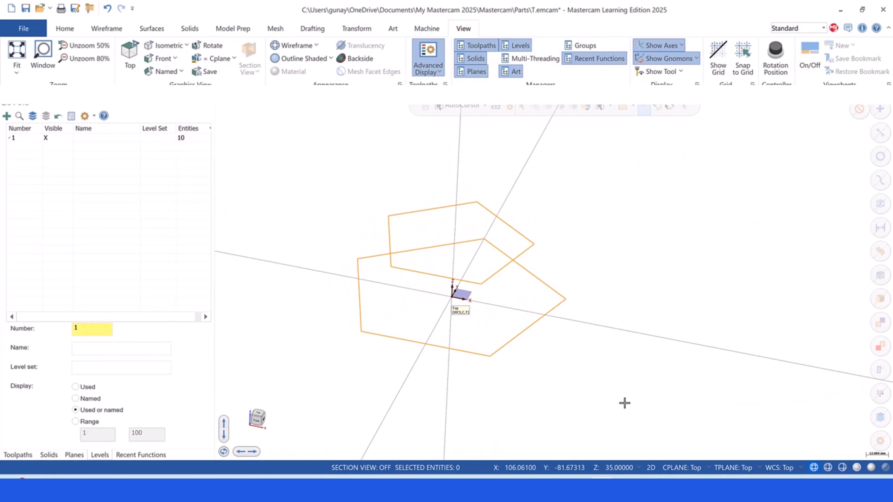
left_click(651, 469)
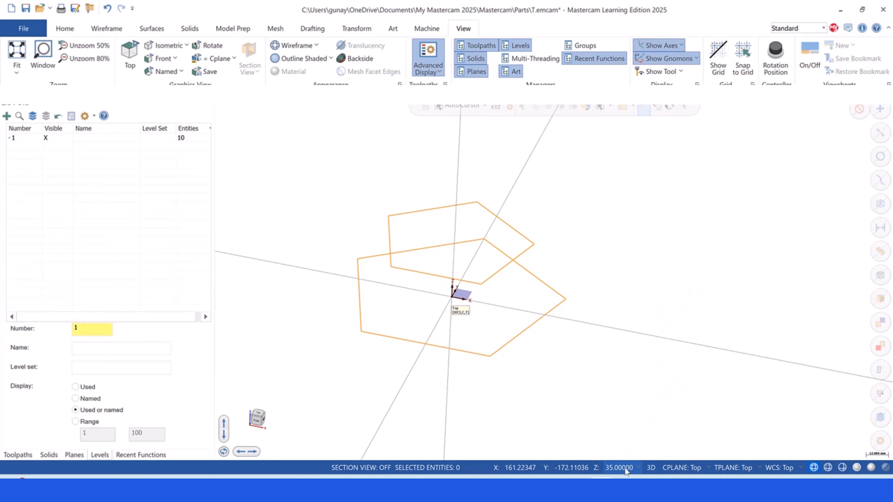
left_click(616, 468)
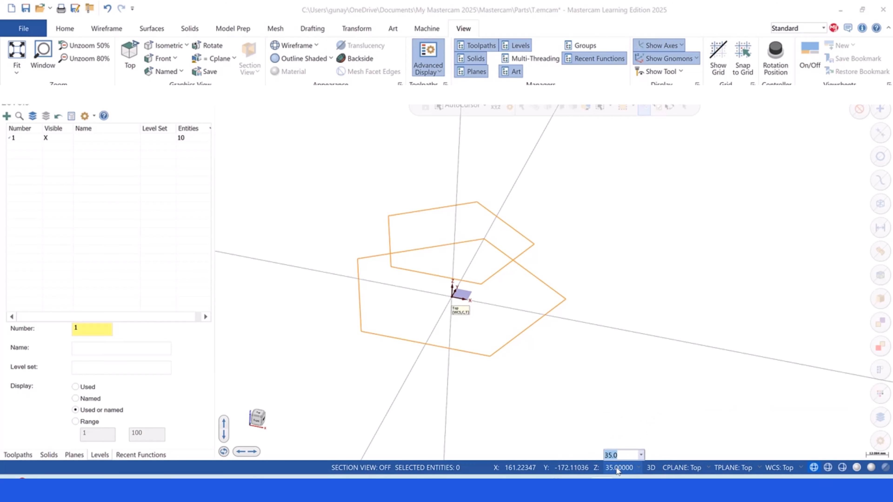
key("Return")
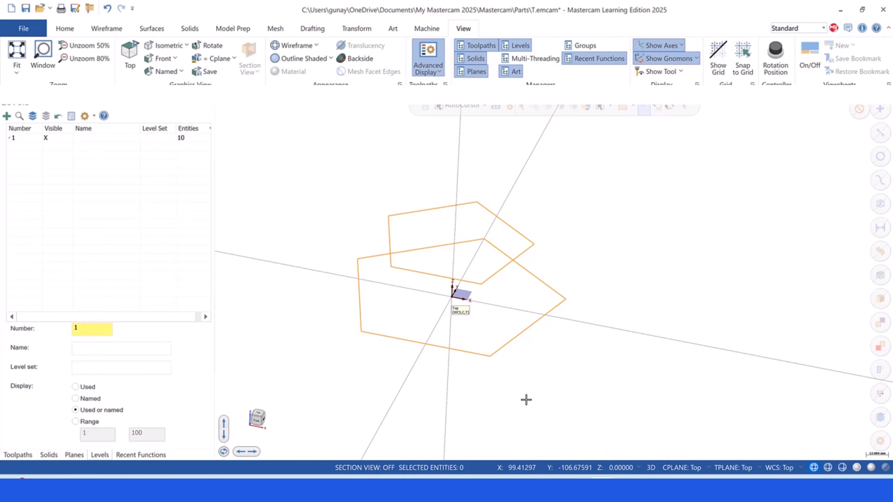
Using Line Endpoints with two endpoints, connect the two front corners and the right corner of the lower pentagon to the matching upper corners.
left_click(104, 29)
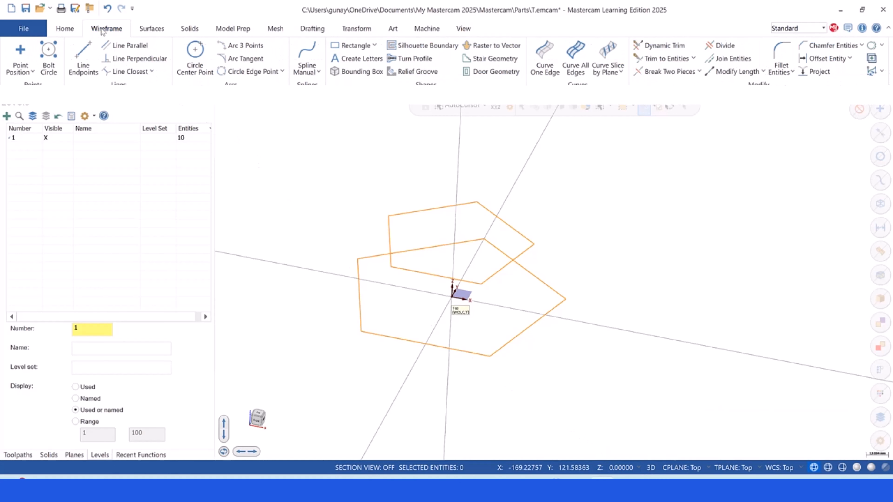
left_click(84, 56)
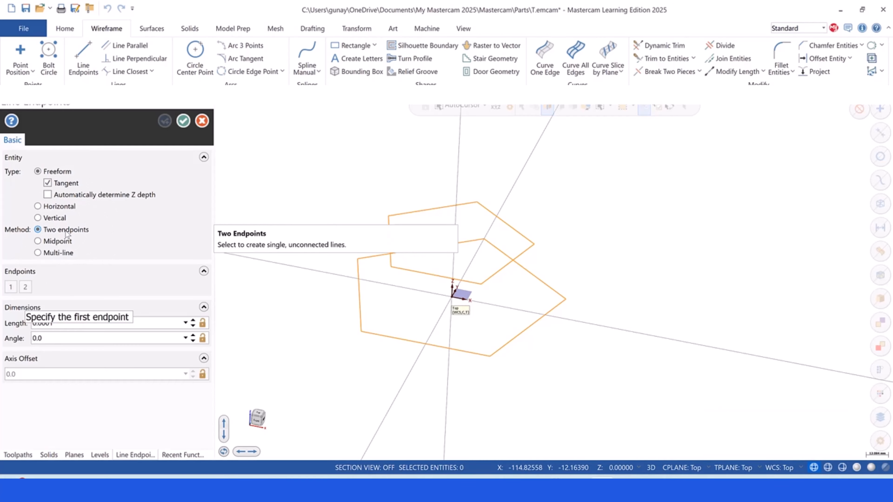
left_click(361, 331)
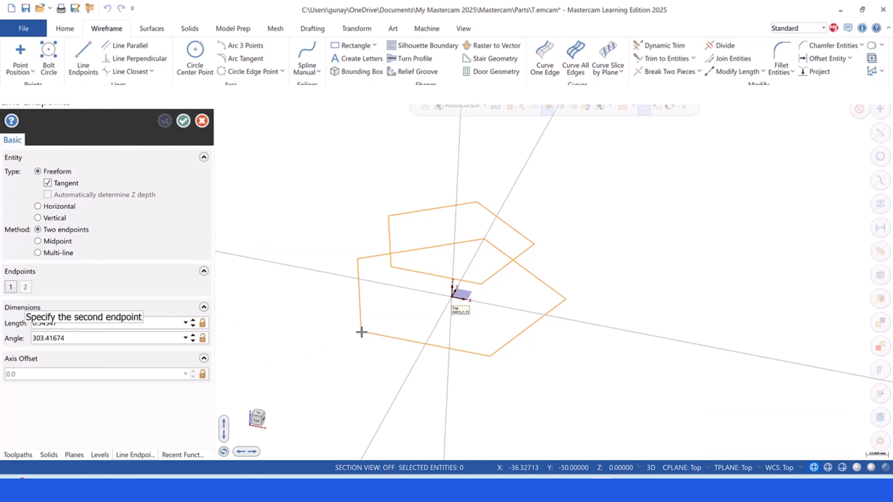
left_click(391, 267)
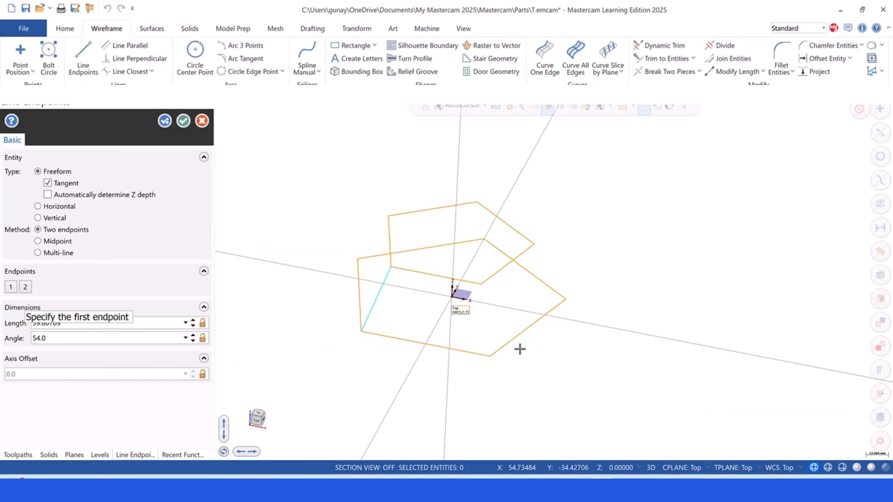
left_click(490, 357)
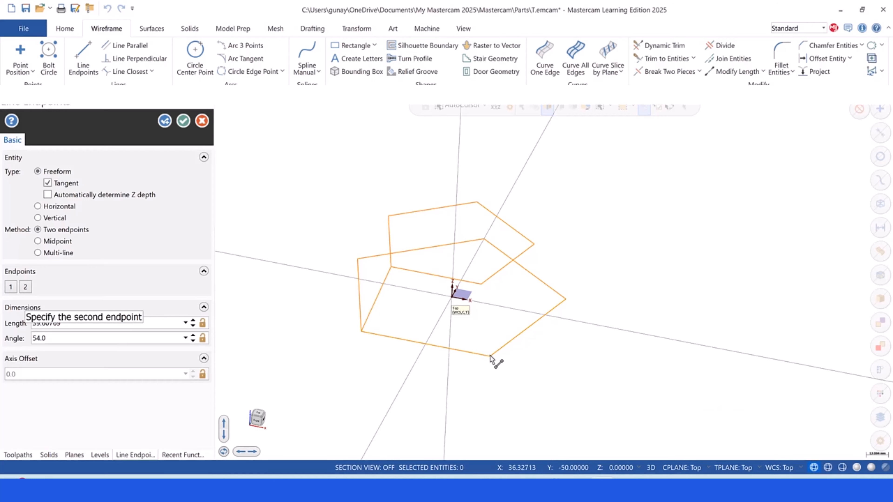
left_click(482, 285)
left_click(566, 299)
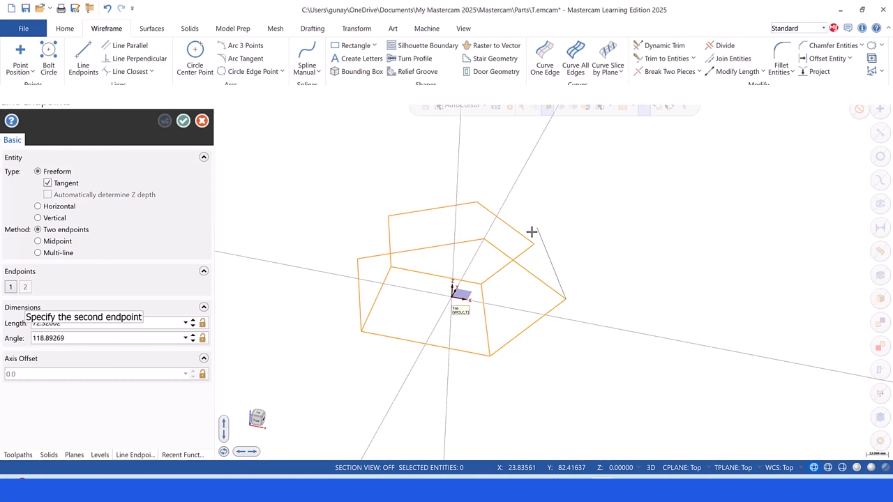
left_click(534, 244)
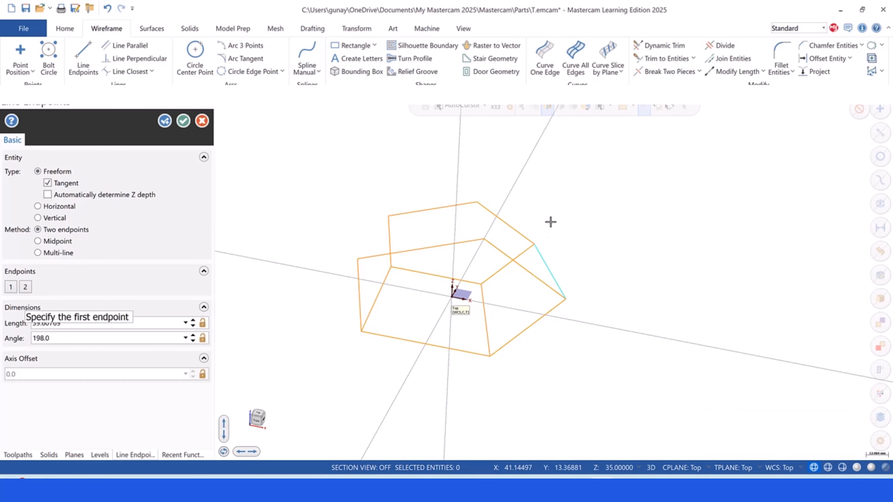
Connect the remaining back and left corners of the lower pentagon to the matching upper corners, and finish the line command.
left_click(485, 240)
left_click(478, 203)
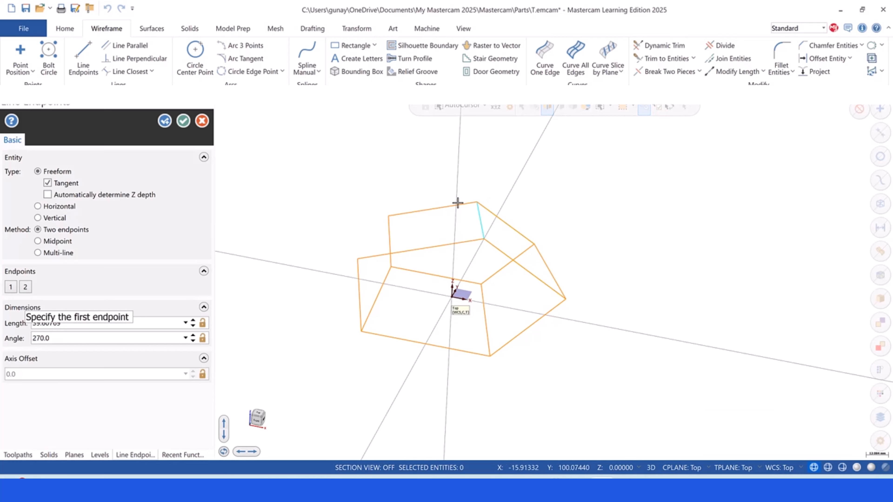
left_click(359, 259)
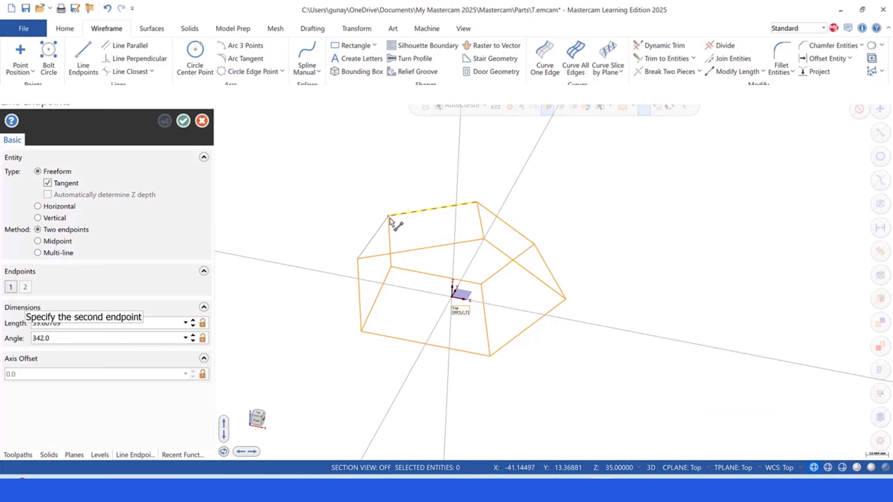
left_click(389, 218)
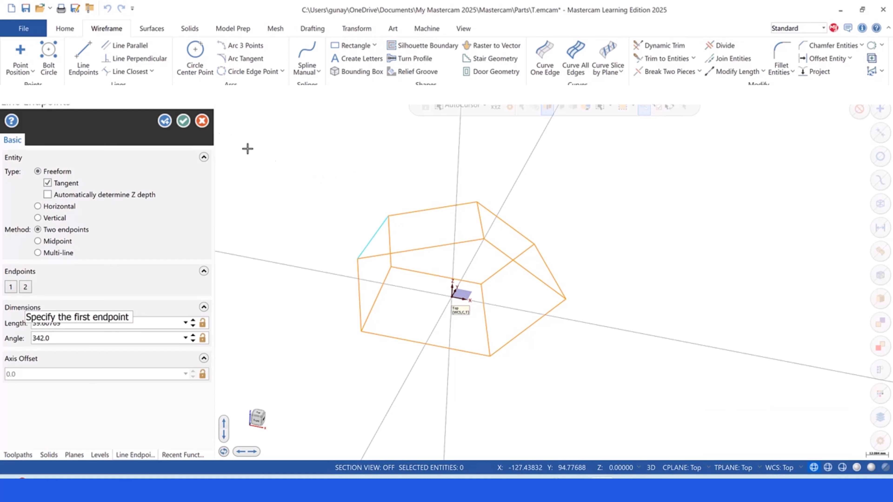
left_click(183, 121)
scroll(347, 261, "down", 2)
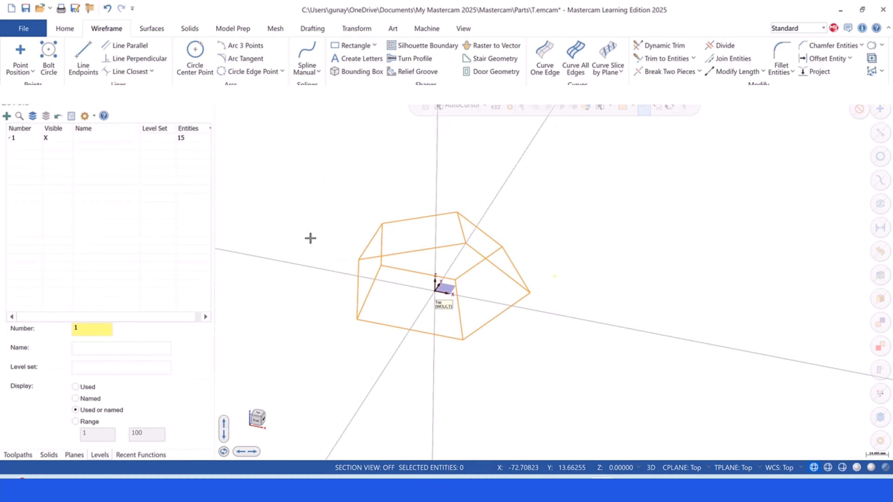
middle_click_drag(311, 238, 383, 249)
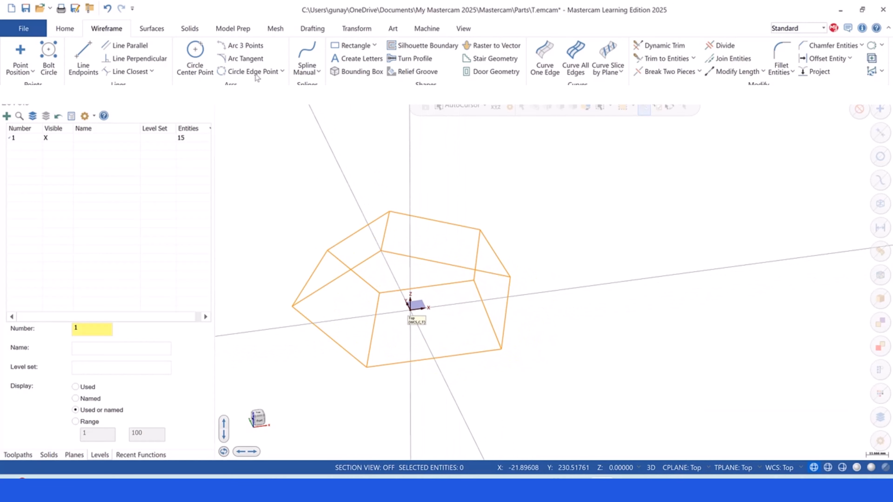
Create a Flat Boundary surface from the closed chain of the lower pentagon and accept it.
left_click(156, 31)
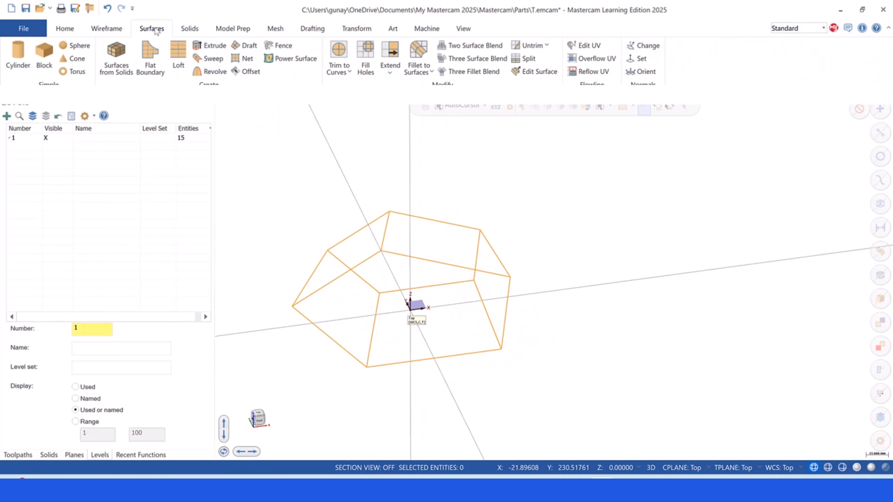
left_click(150, 56)
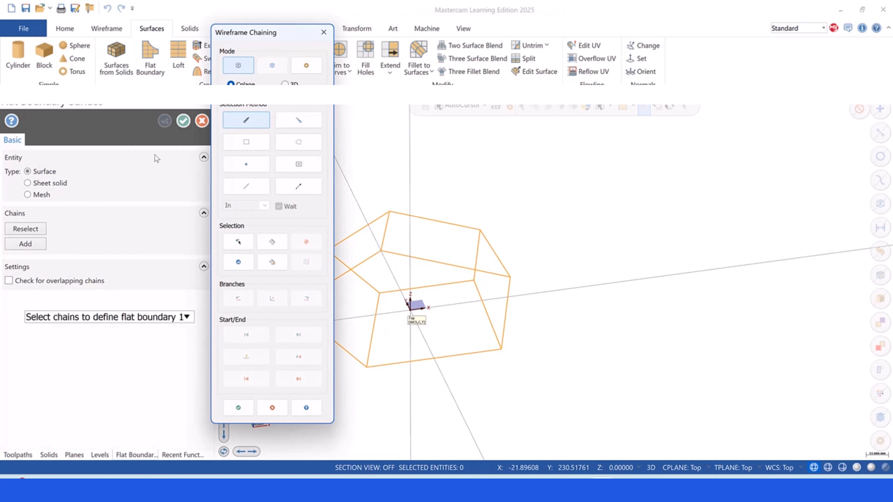
left_click(386, 364)
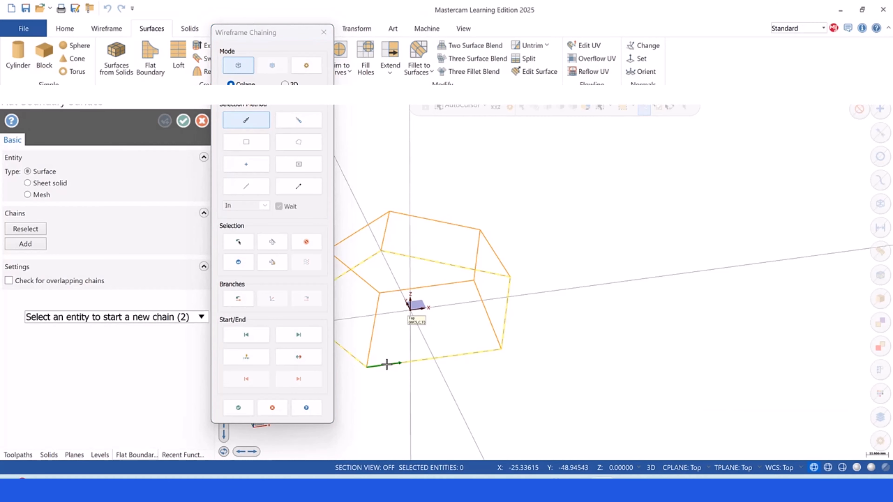
scroll(594, 294, "down", 3)
scroll(380, 304, "up", 2)
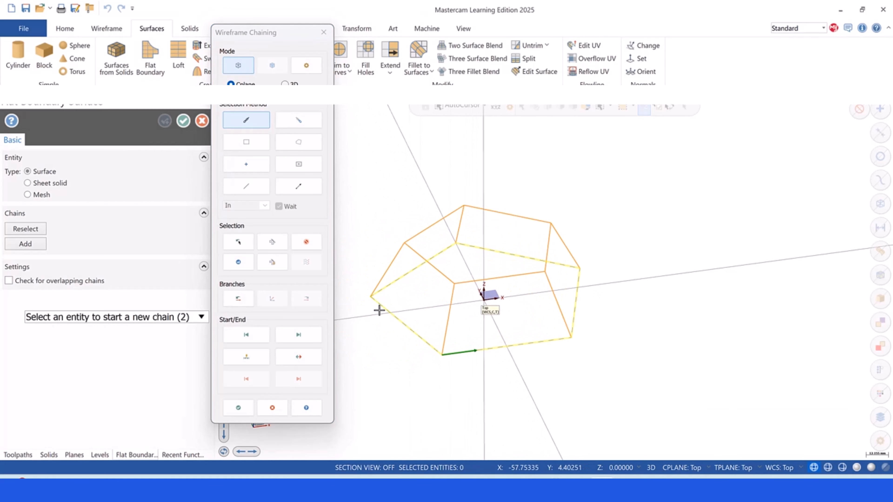
mouse_move(378, 309)
middle_mouse_down()
mouse_move(377, 277)
mouse_move(388, 290)
mouse_move(382, 297)
middle_mouse_up()
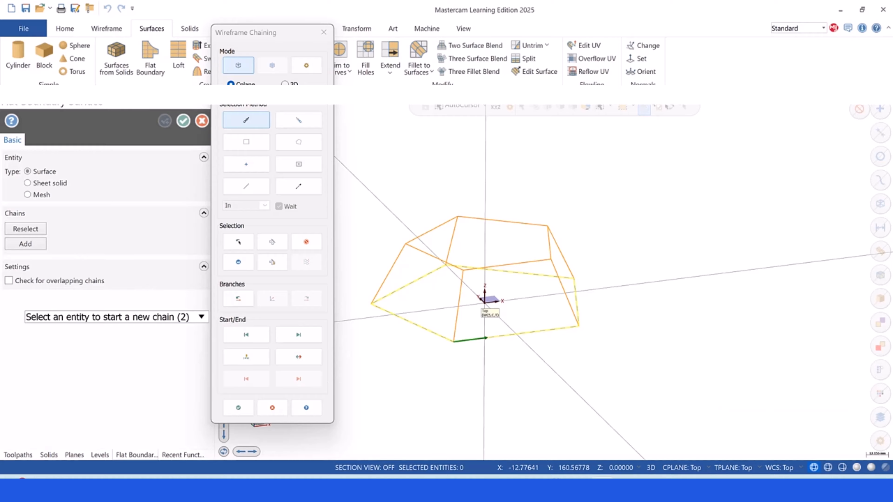
left_click(238, 409)
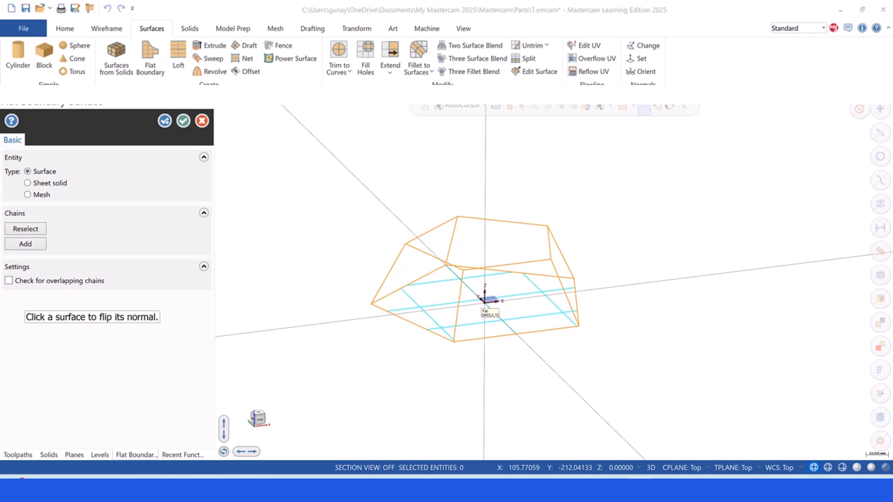
mouse_move(614, 487)
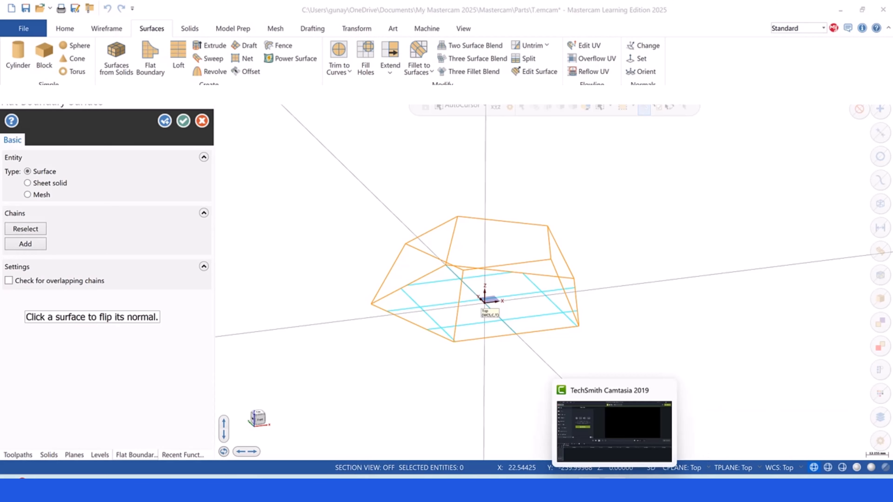
left_click(642, 487)
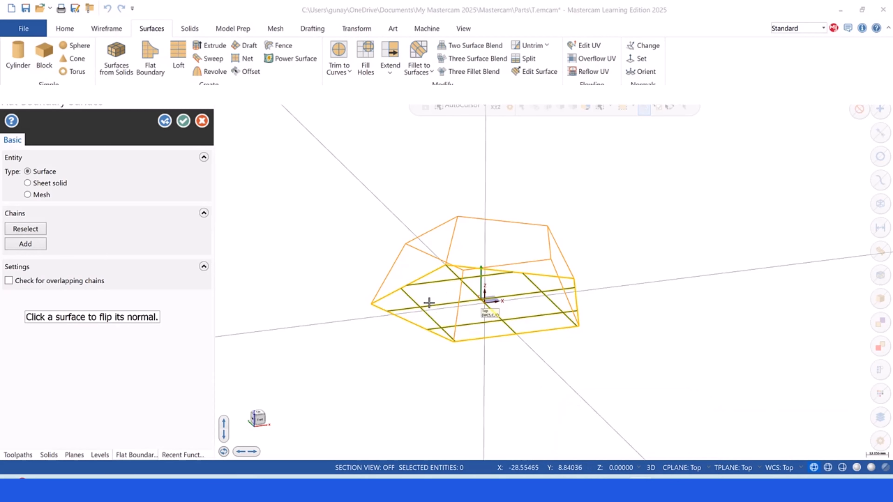
left_click(186, 122)
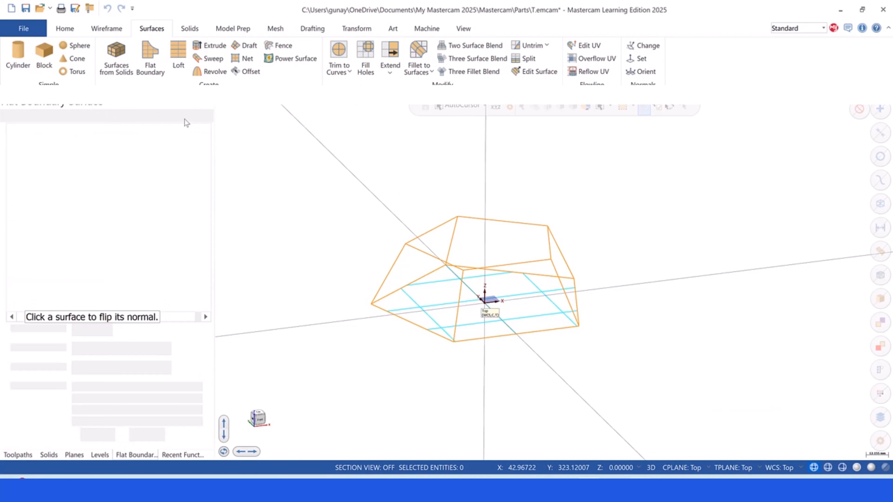
Change the display to Outline Shaded so the base surface is shown filled.
left_click(466, 30)
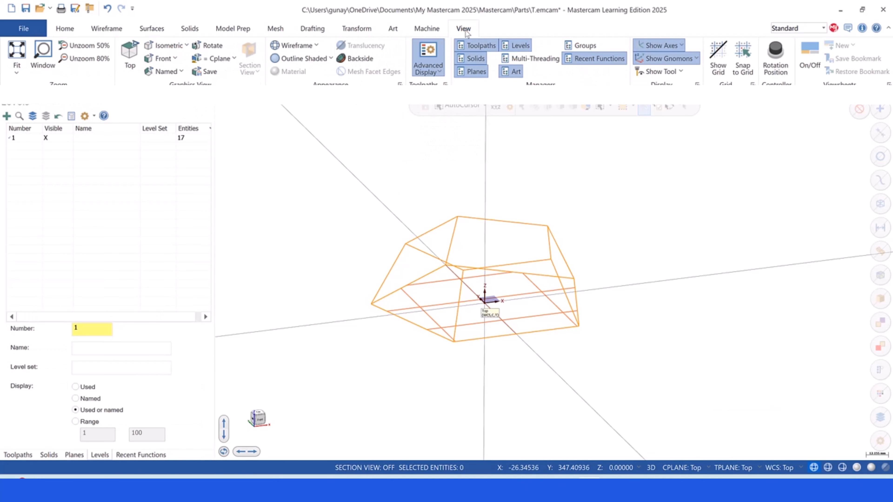
left_click(302, 59)
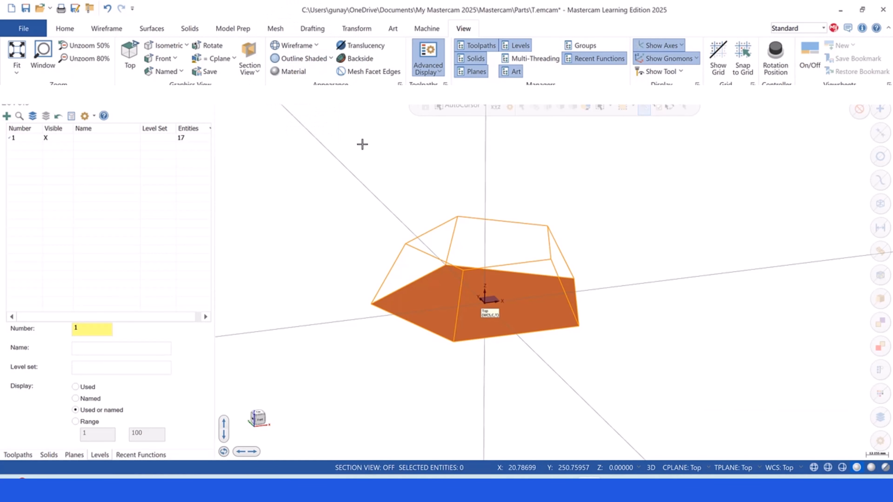
mouse_move(362, 144)
middle_mouse_down()
mouse_move(369, 183)
mouse_move(366, 145)
mouse_move(365, 160)
middle_mouse_up()
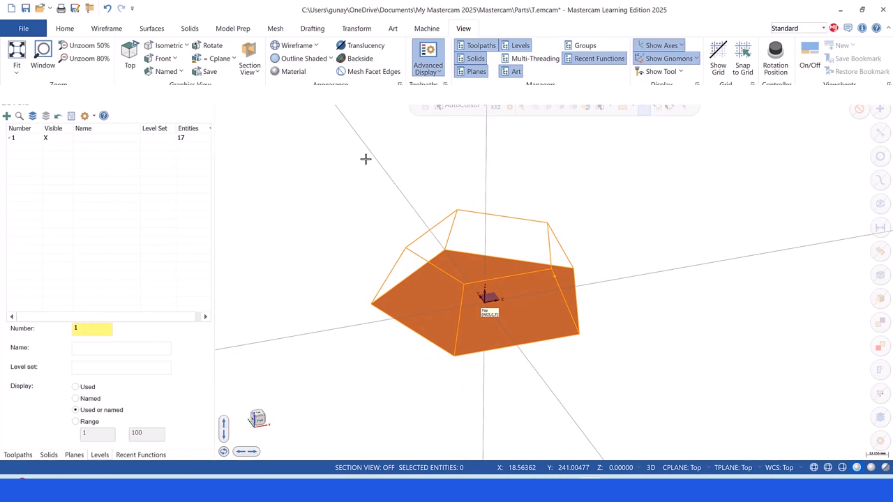
Select the pentagonal base surface and change its color to cyan from the default colors.
left_click(422, 301)
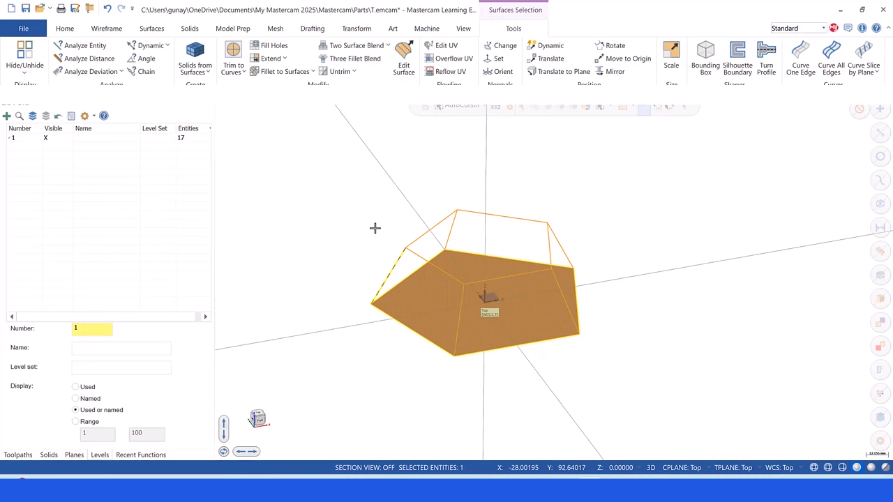
right_click(383, 216)
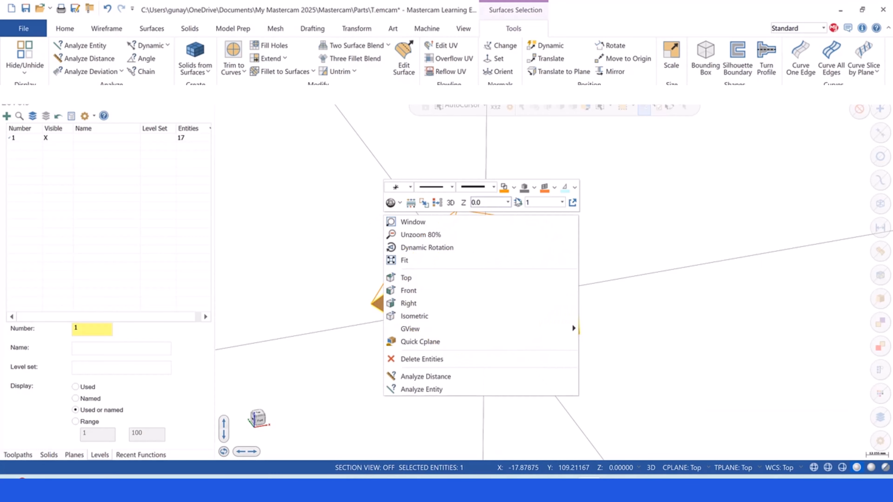
left_click(507, 188)
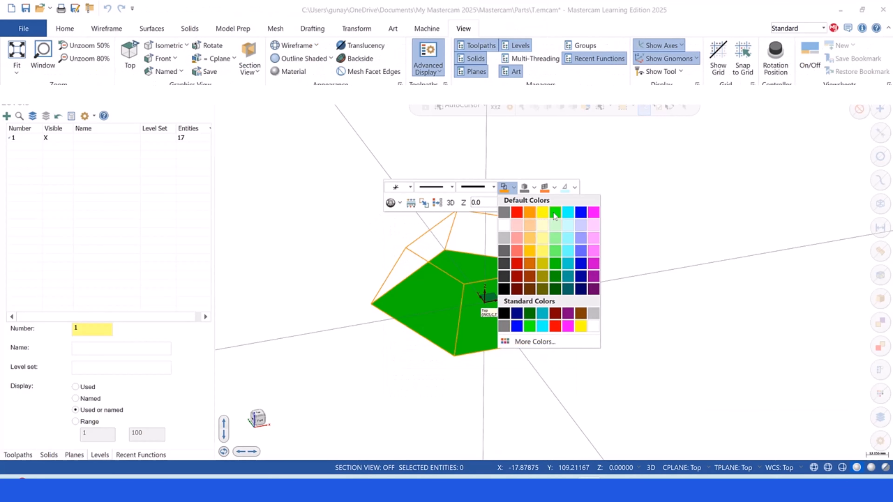
left_click(569, 214)
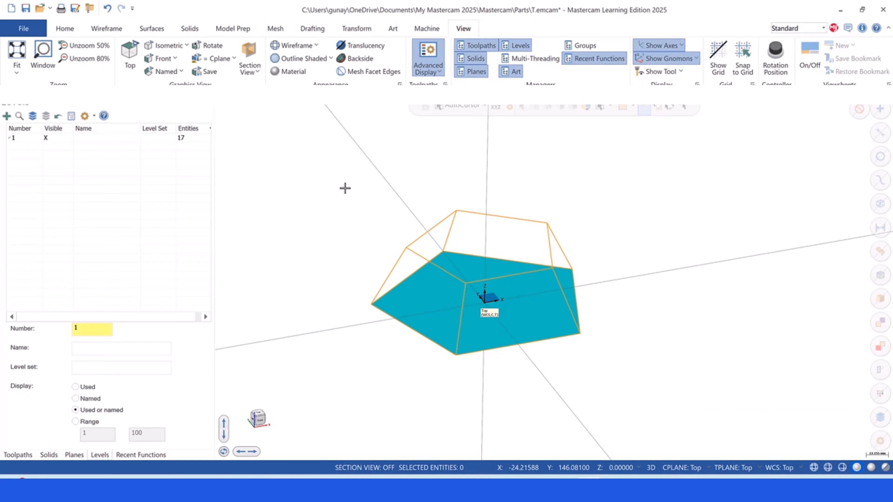
Set the default wireframe color for new entities to cyan without selecting any geometry.
key("ctrl")
key("ctrl")
key("ctrl")
right_click(344, 189)
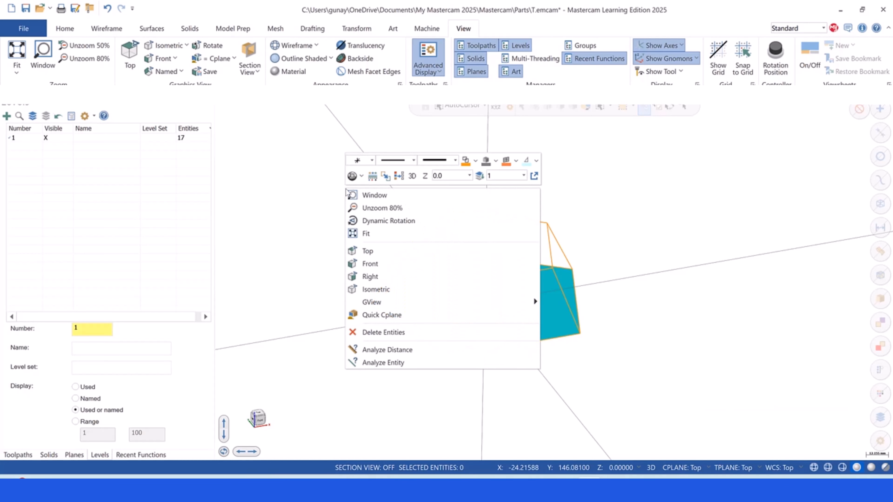
left_click(475, 161)
left_click(530, 187)
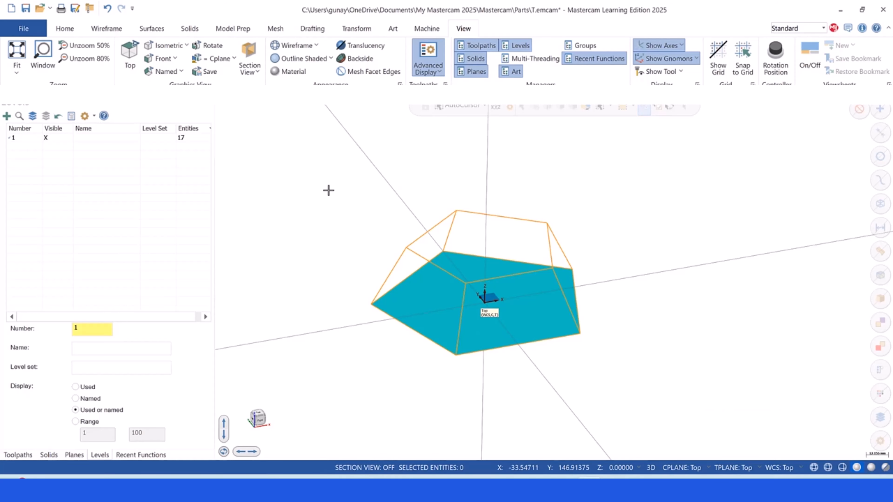
key("ctrl")
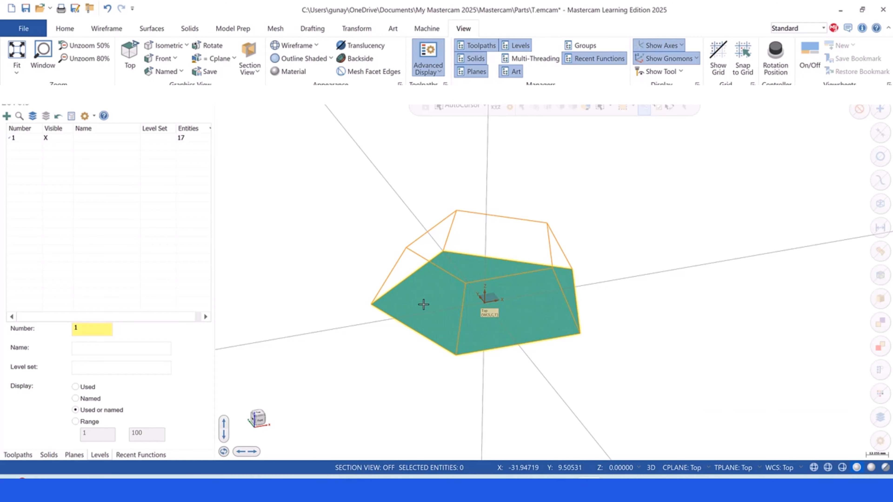
Create a Flat Boundary surface from the closed chain of the upper pentagon and accept it.
left_click(143, 27)
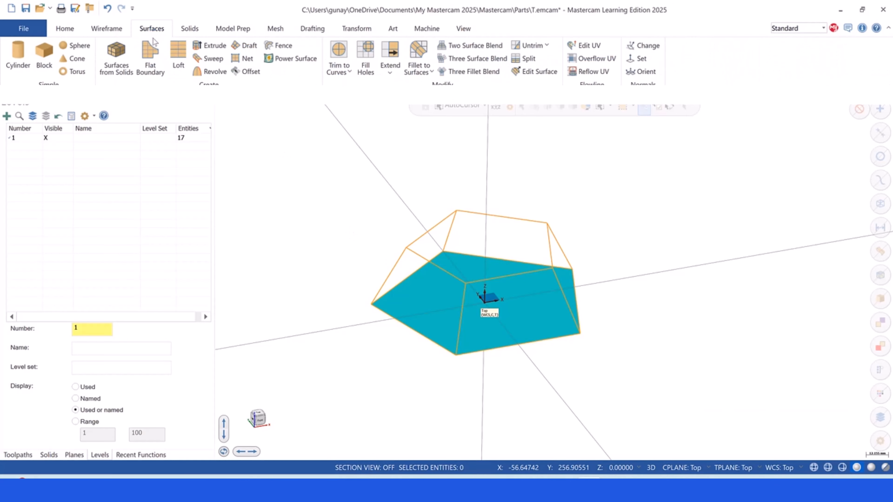
left_click(155, 60)
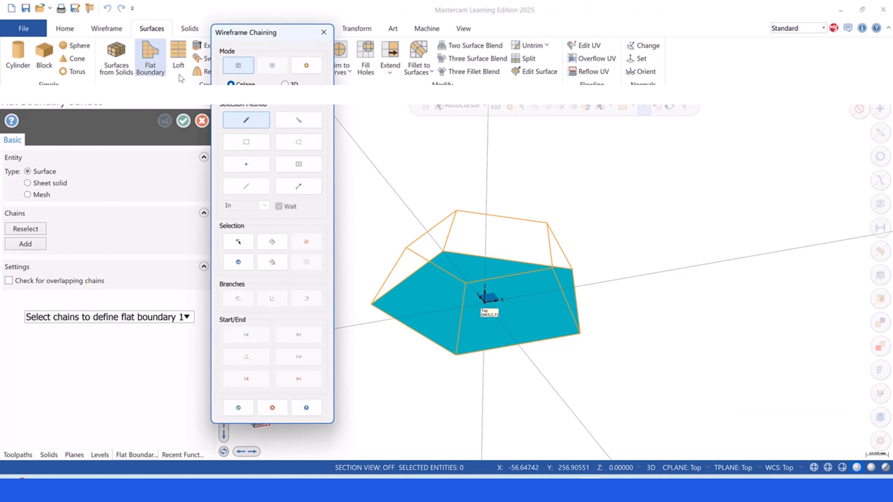
left_click(413, 244)
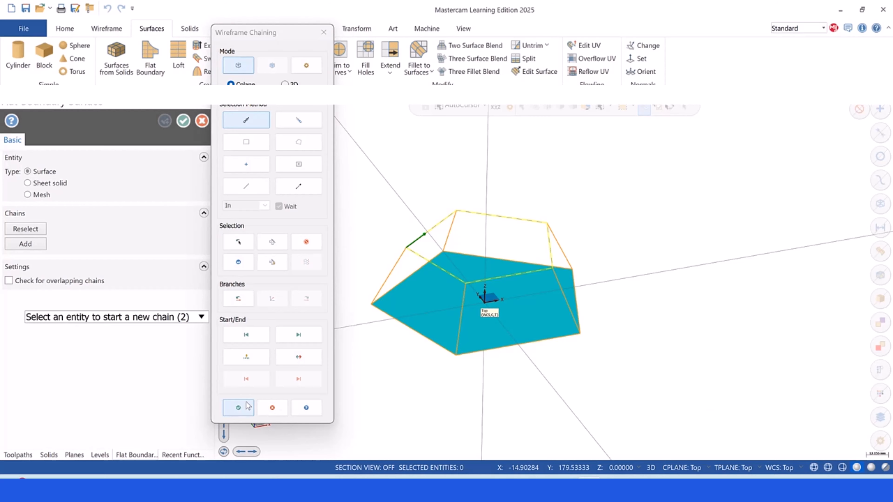
left_click(238, 407)
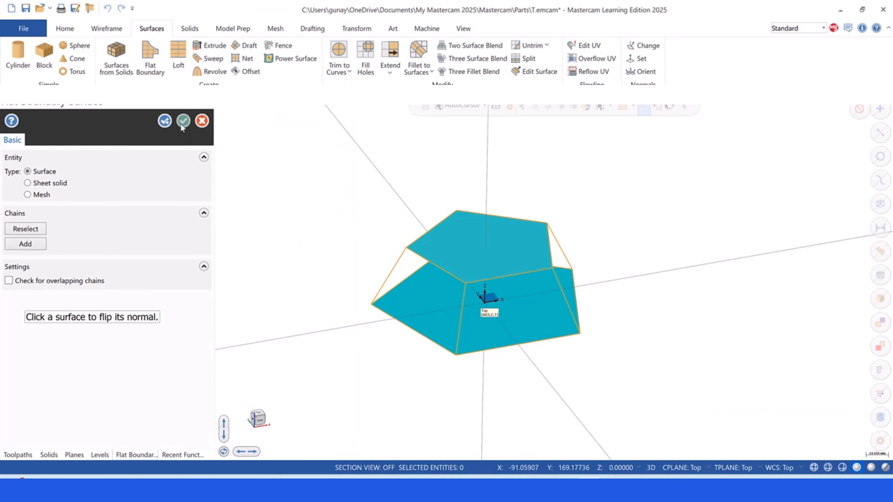
left_click(183, 121)
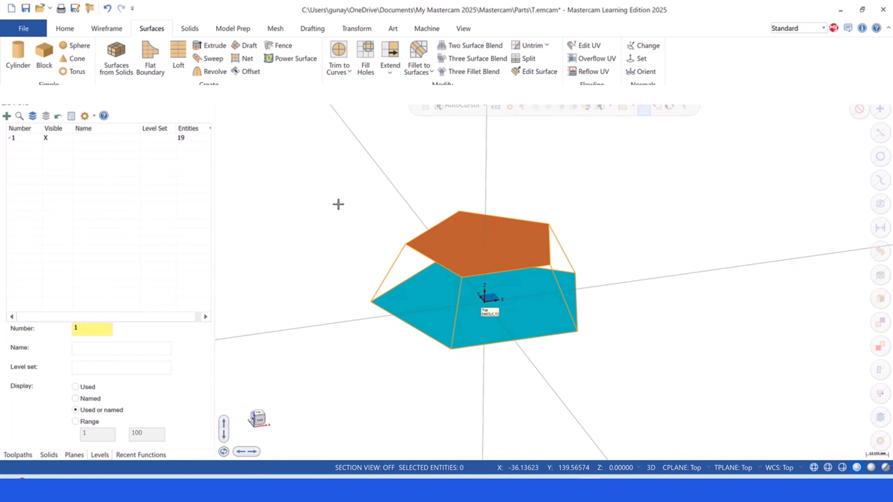
Set the default surface color to cyan from the default colors with nothing selected.
right_click(338, 204)
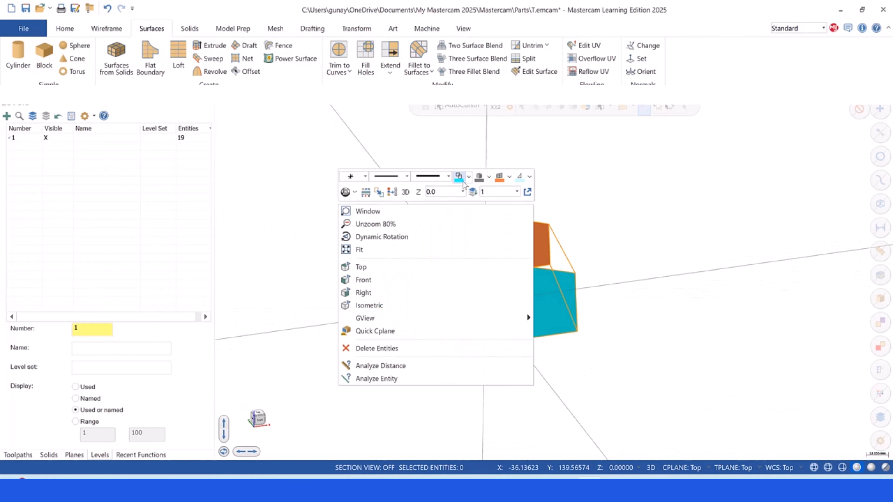
left_click(509, 177)
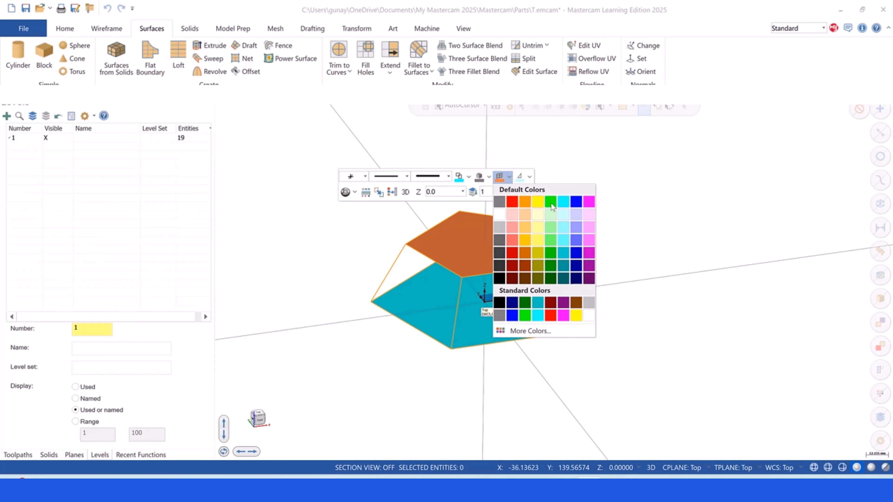
left_click(560, 204)
right_click(441, 144)
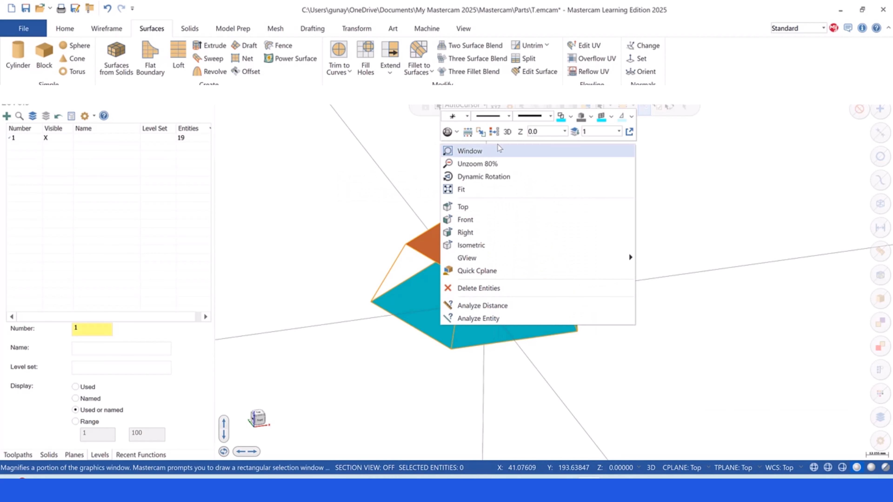
left_click(667, 180)
Select the upper pentagonal surface and change its surface color to cyan from the default colors.
left_click(472, 238)
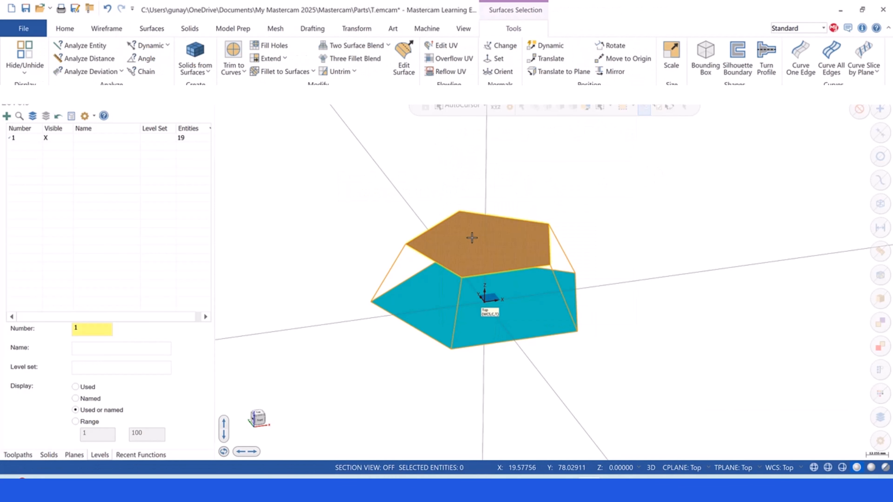
right_click(409, 157)
left_click(573, 129)
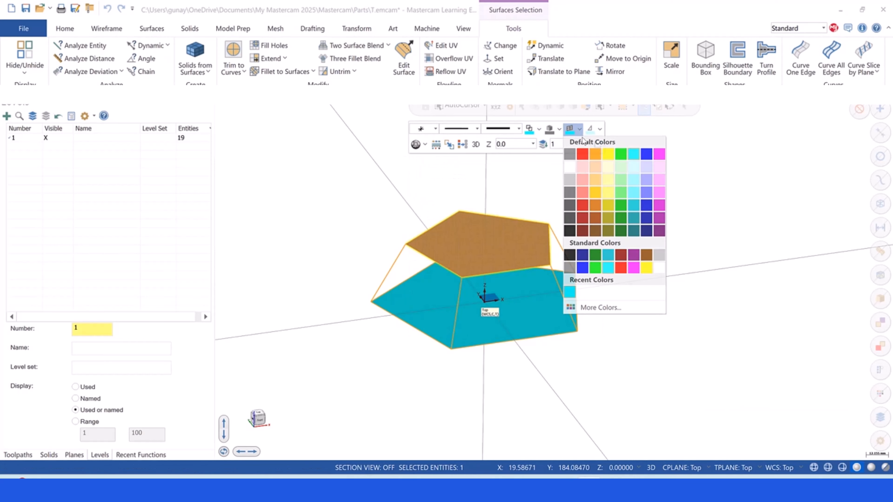
left_click(629, 155)
Create a Flat Boundary surface on the left side face with 3D chaining around its four edges, and continue with a new surface.
mouse_move(572, 211)
middle_mouse_down()
mouse_move(572, 180)
mouse_move(575, 215)
middle_mouse_up()
left_click(150, 58)
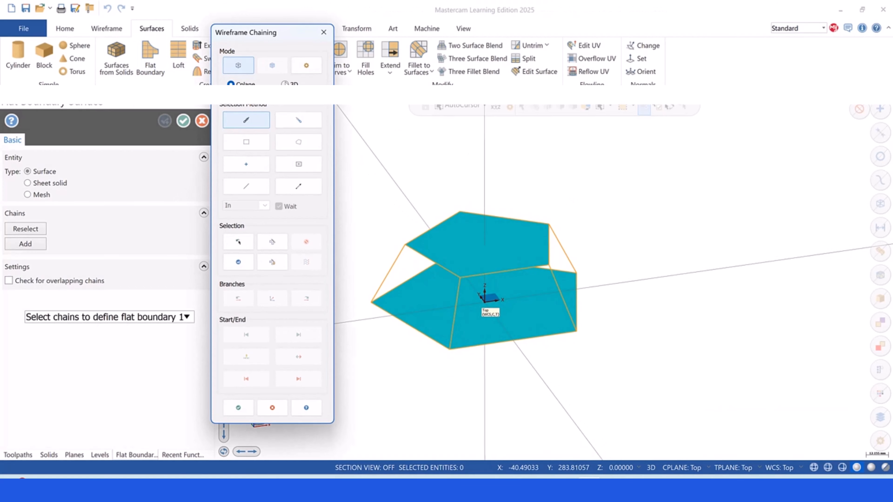
left_click(378, 289)
left_click(424, 256)
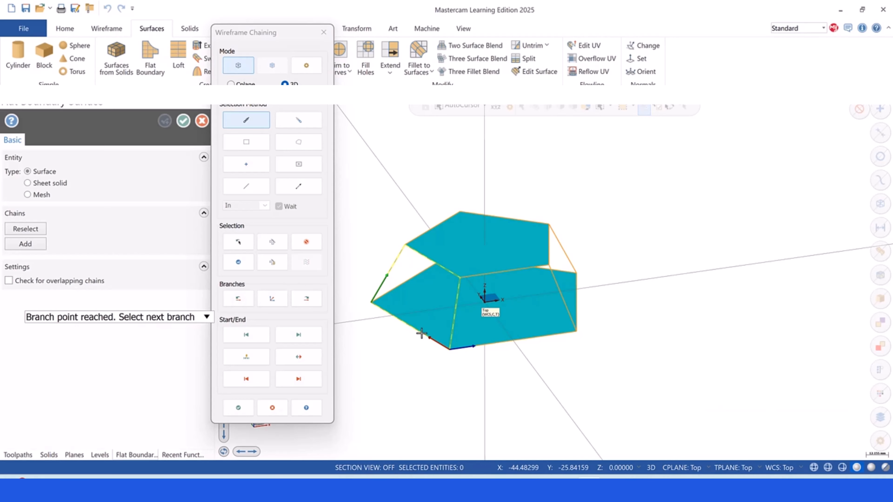
left_click(238, 408)
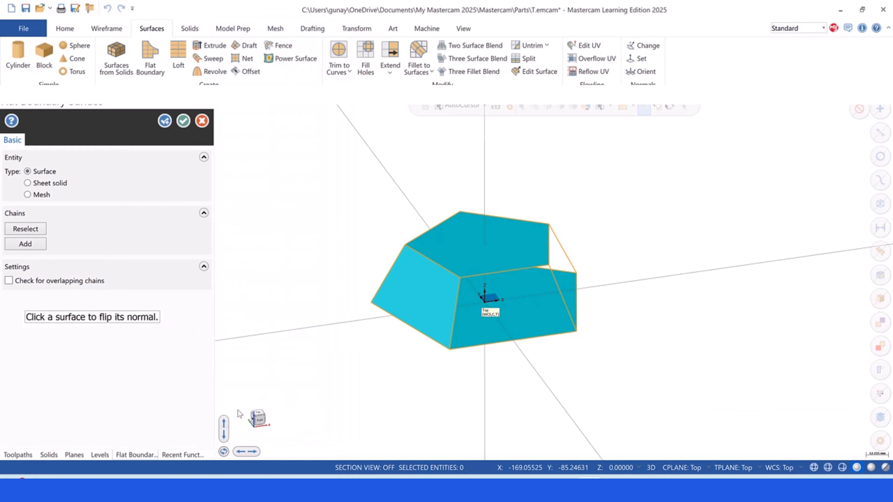
mouse_move(367, 259)
middle_mouse_down()
mouse_move(329, 221)
mouse_move(355, 250)
mouse_move(354, 268)
middle_mouse_up()
left_click(164, 121)
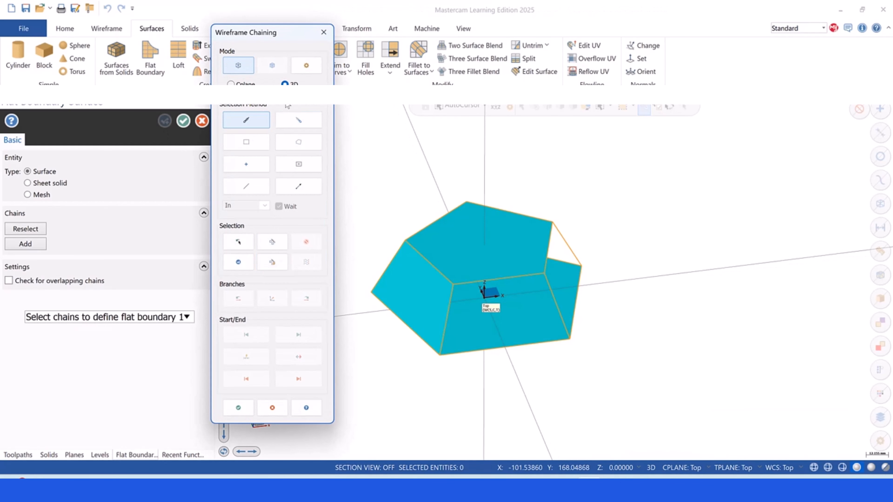
Chain the four edges of the front side face for the Flat Boundary surface and end that chain.
left_click(454, 353)
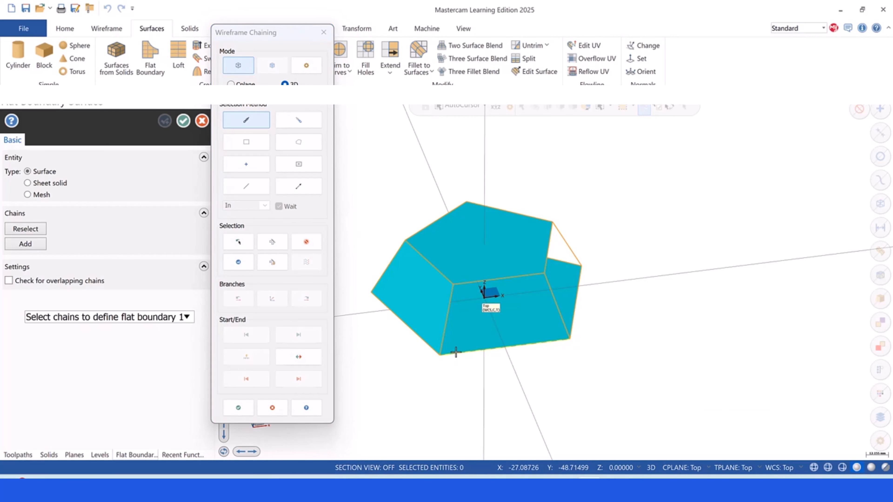
left_click(559, 309)
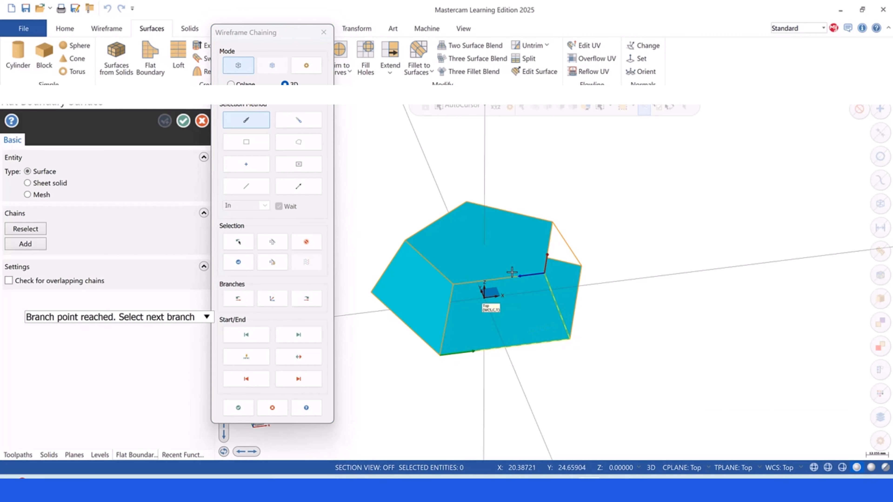
left_click(512, 277)
left_click(446, 319)
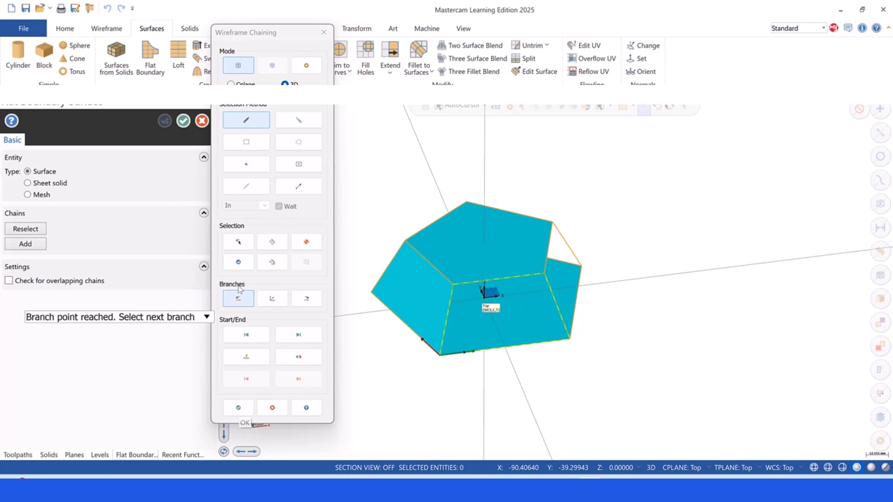
left_click(239, 264)
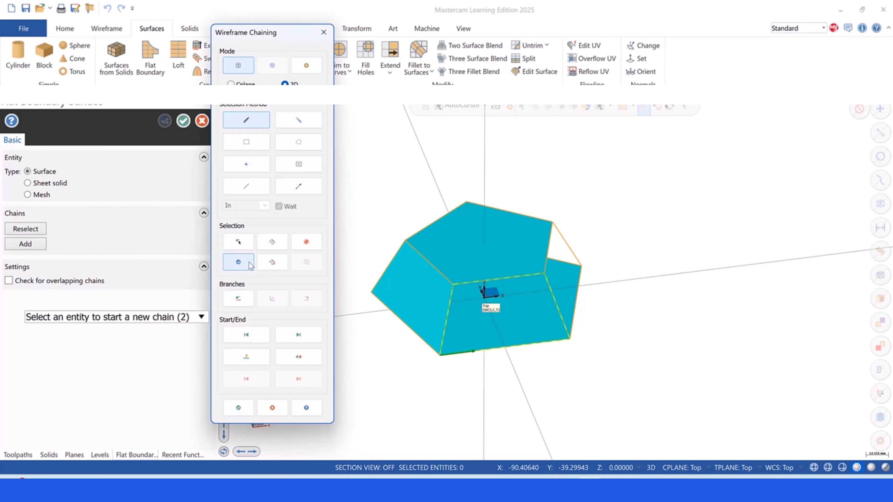
Add a chain around the four edges of the right side face adjoining the front face, and end that chain.
left_click(573, 257)
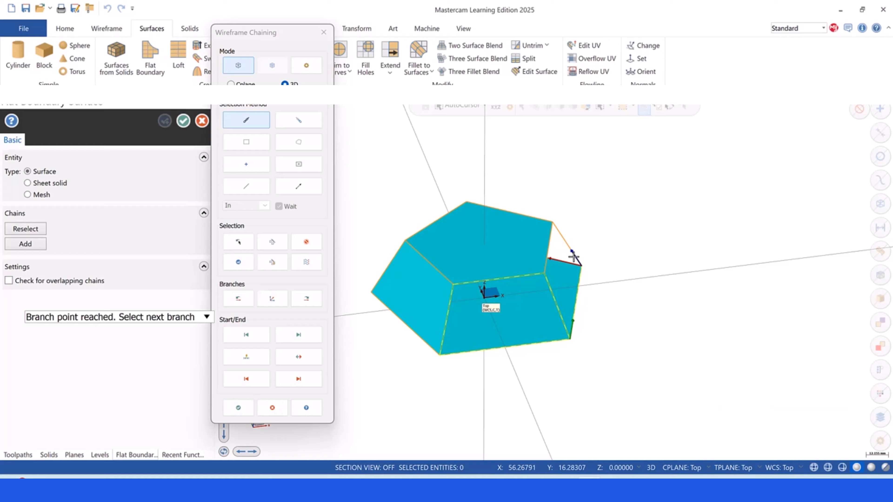
left_click(569, 243)
left_click(547, 248)
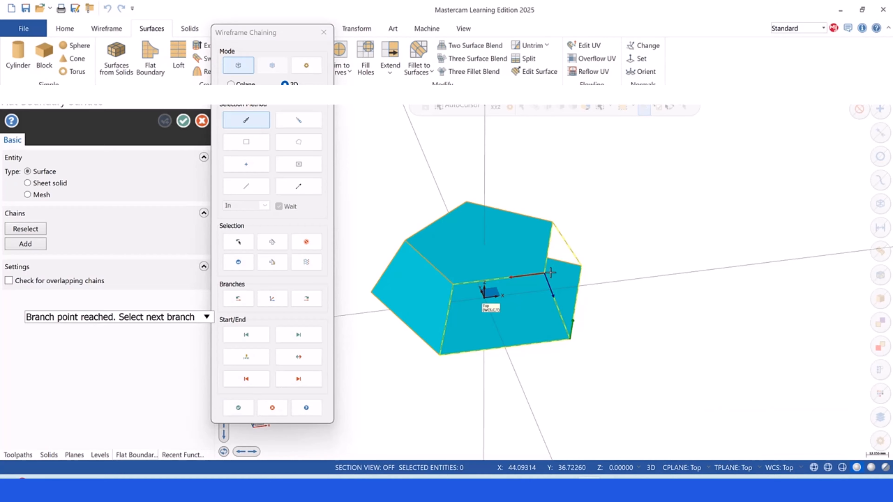
left_click(558, 311)
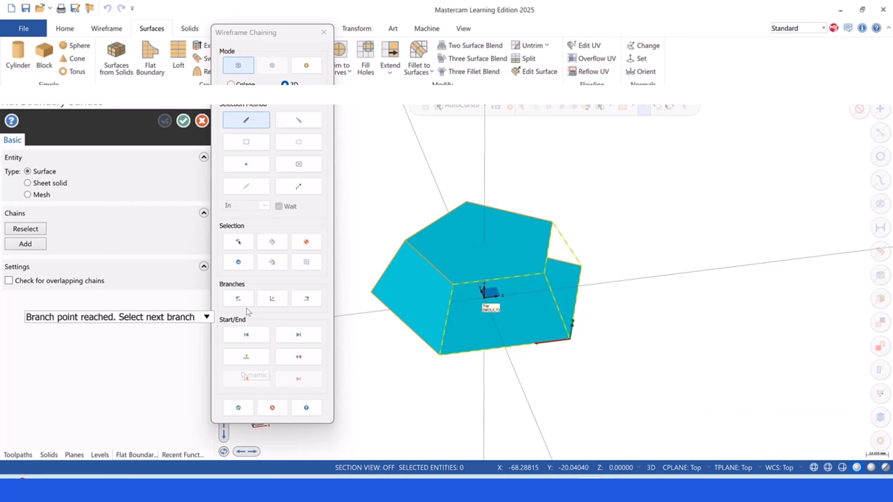
left_click(238, 262)
Chain the four edges of the next open side face at the back of the body and end that chain.
middle_click_drag(617, 333, 471, 347)
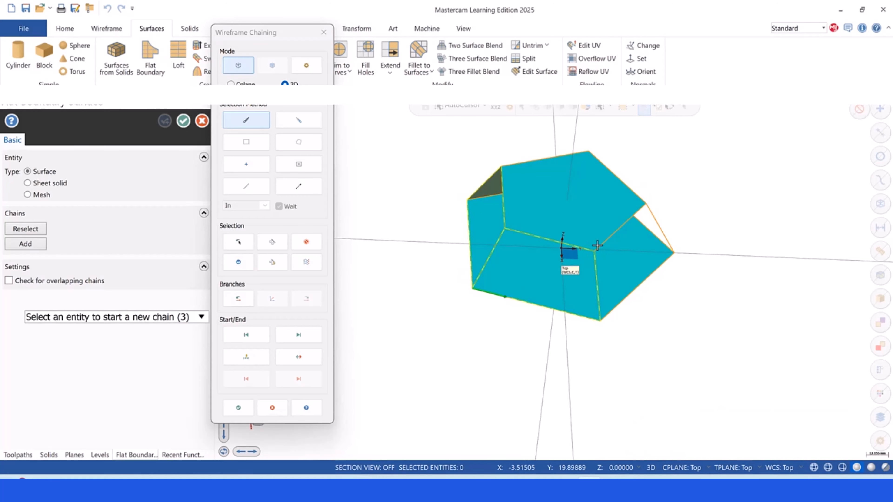
left_click(656, 219)
left_click(660, 252)
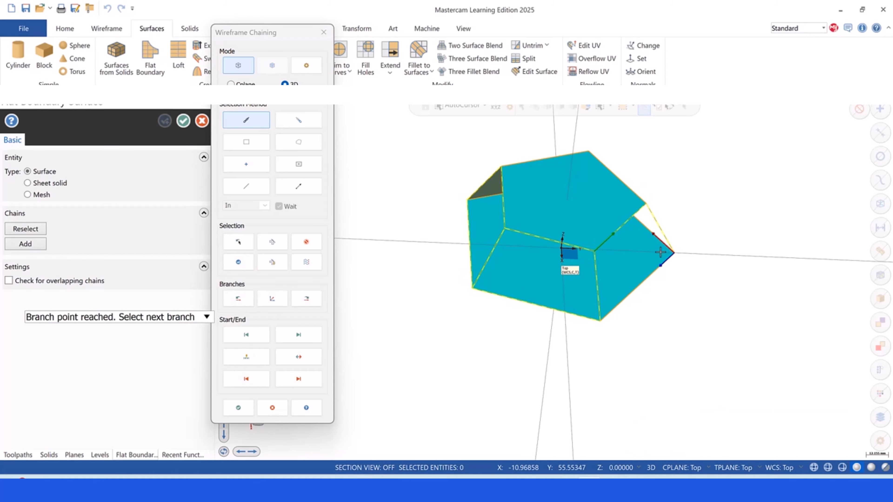
left_click(651, 274)
left_click(598, 291)
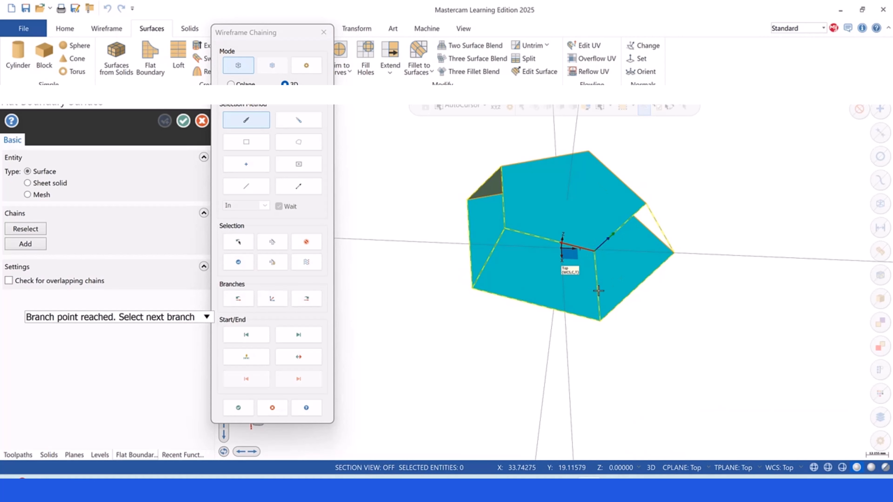
left_click(238, 262)
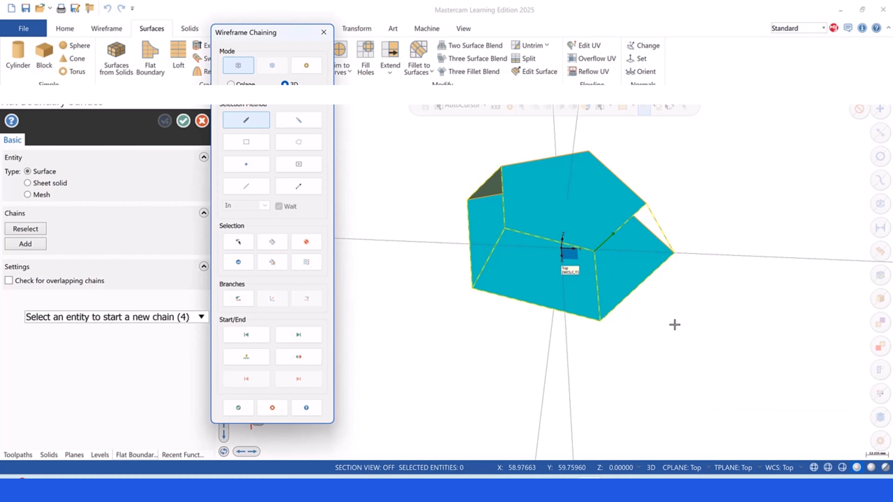
Chain the edges of the last open side face and accept the Flat Boundary surfaces for the four remaining sides.
mouse_move(674, 324)
middle_mouse_down()
mouse_move(583, 269)
mouse_move(497, 303)
mouse_move(553, 311)
middle_mouse_up()
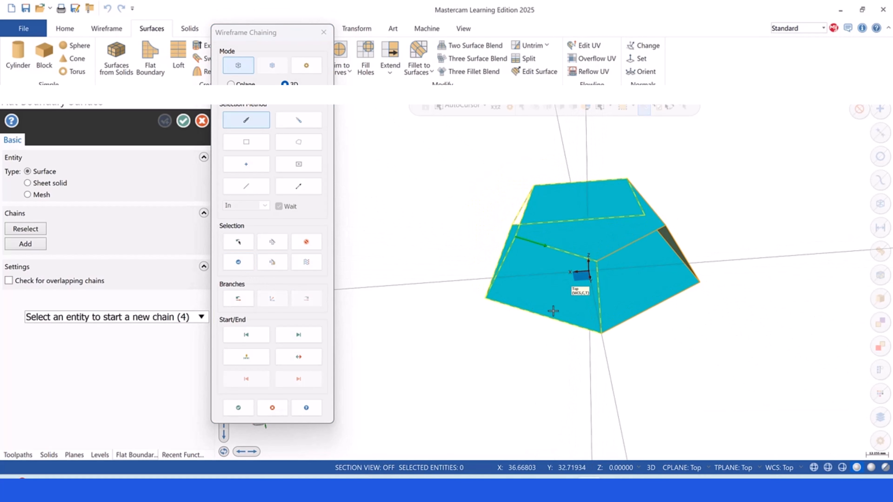
left_click(617, 329)
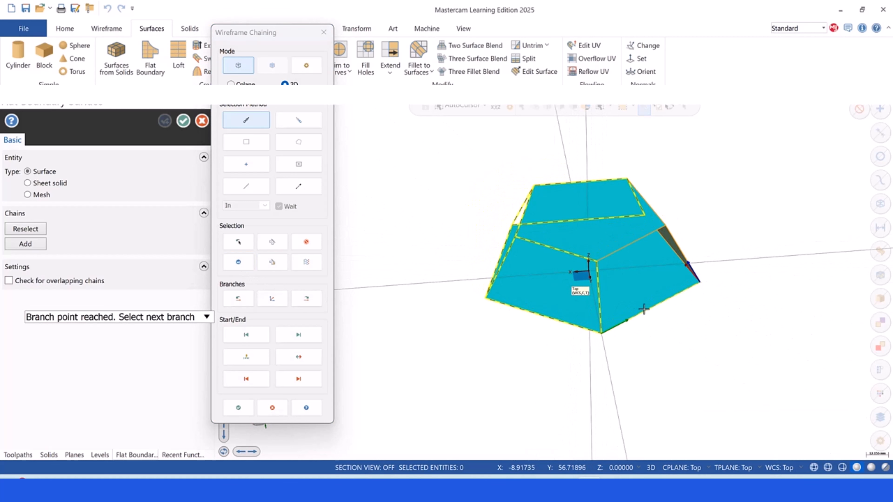
left_click(679, 247)
left_click(622, 249)
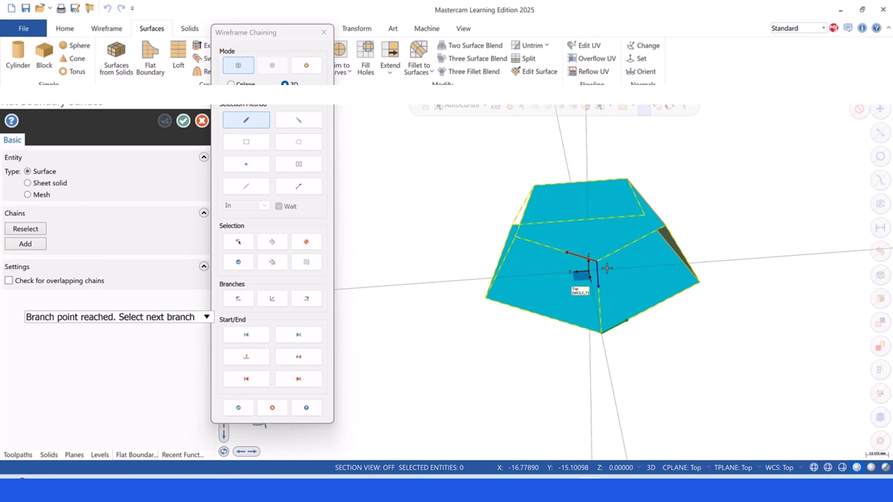
left_click(599, 294)
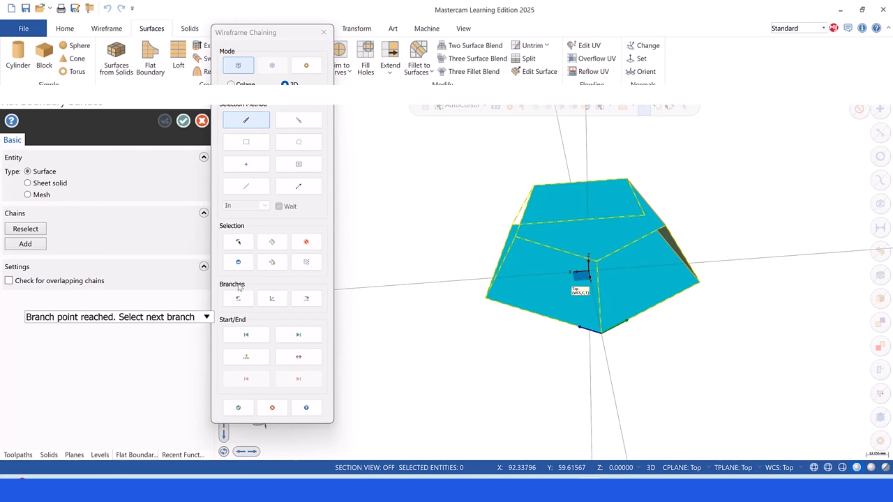
left_click(240, 408)
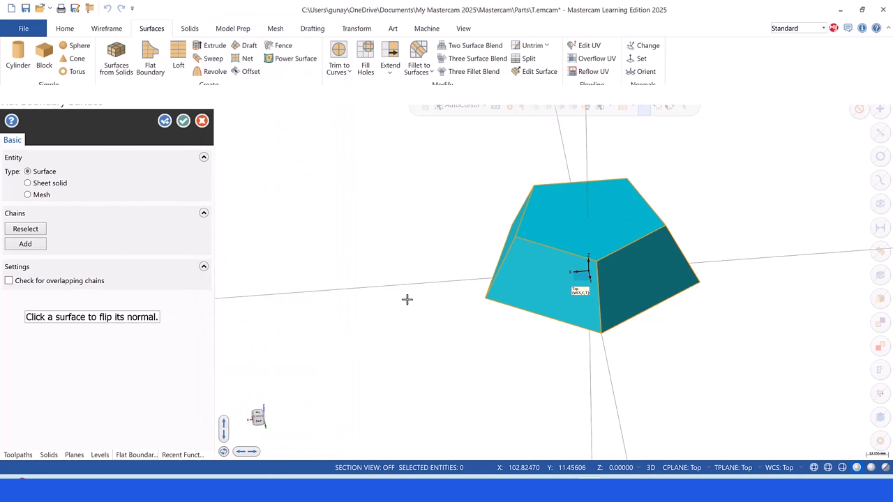
middle_click_drag(407, 300, 650, 316)
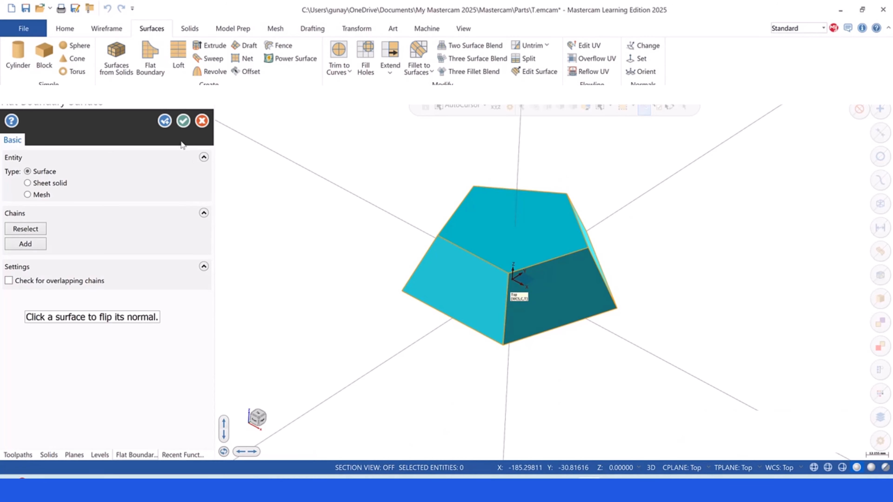
left_click(184, 120)
middle_click_drag(397, 249, 548, 222)
scroll(586, 234, "down", 5)
scroll(685, 275, "up", 4)
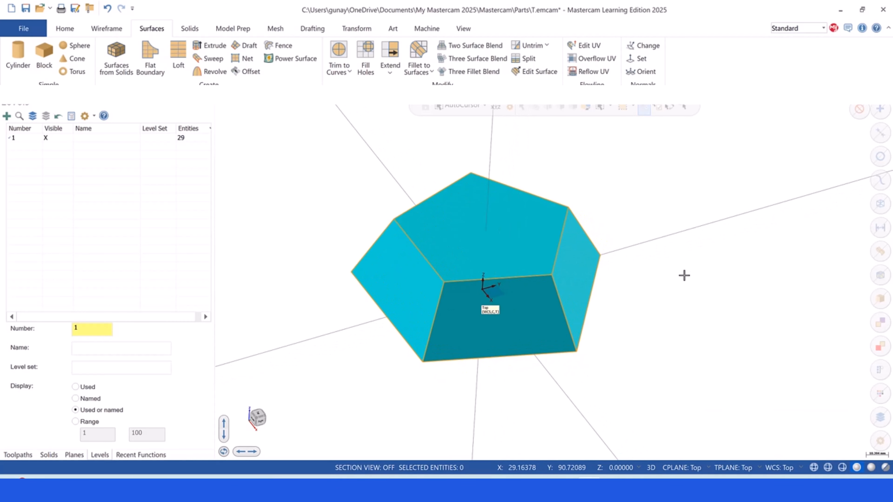
scroll(682, 275, "down", 1)
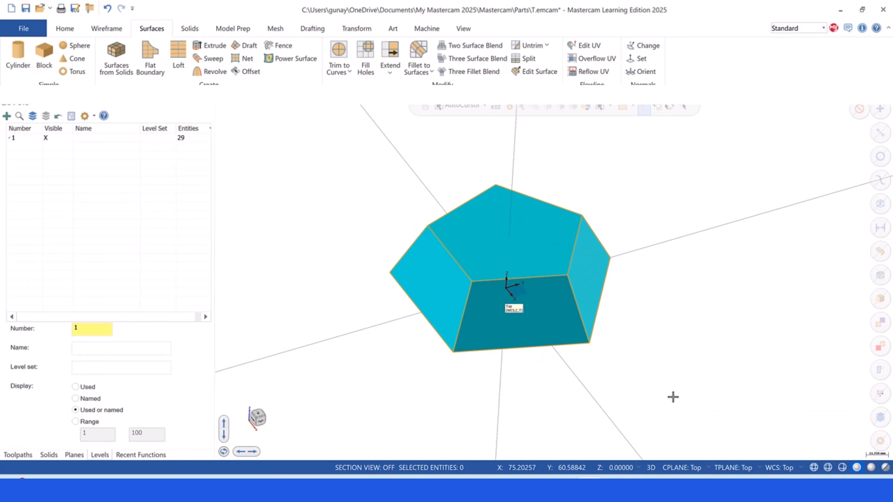
left_click(650, 468)
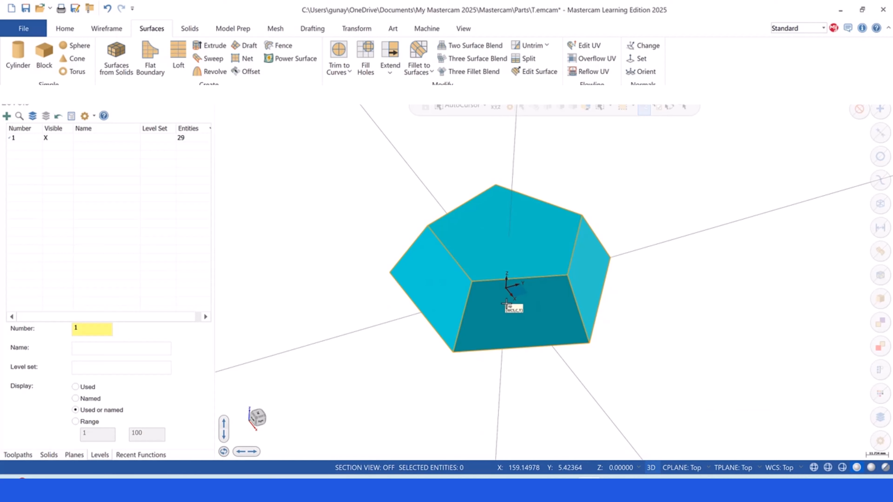
left_click(142, 53)
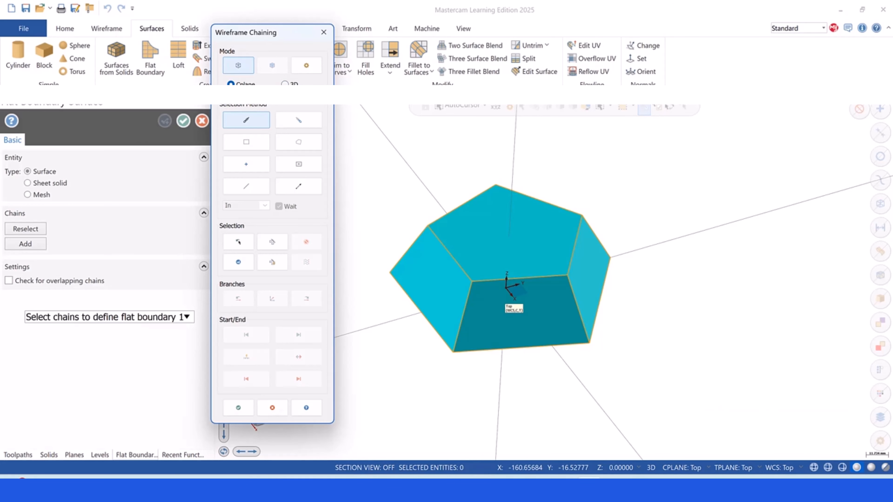
left_click(285, 84)
left_click(323, 32)
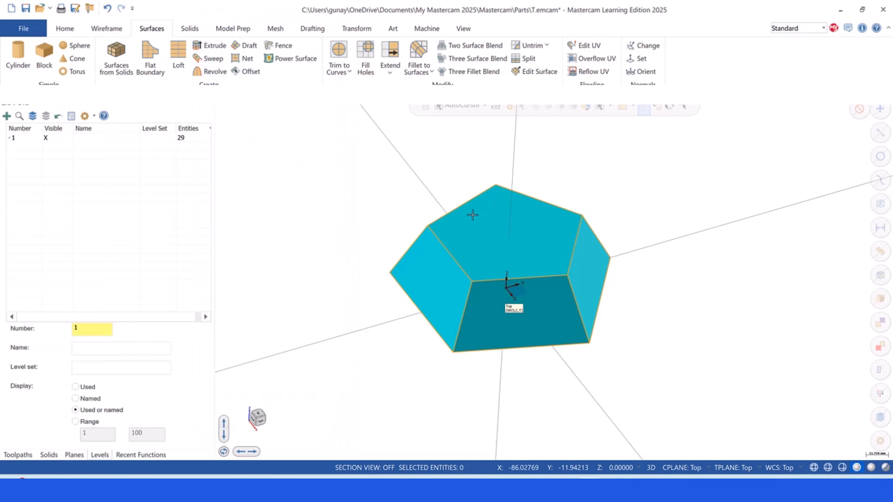